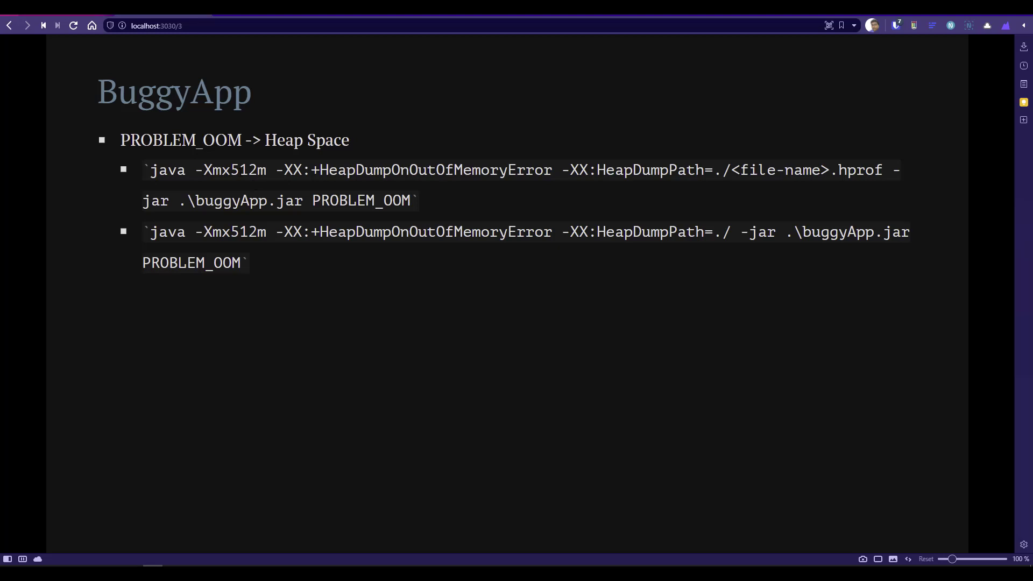
Step: Review the heap size option in the slide's PROBLEM_OOM command and the setup and build instructions in the buggyapp README
drag(266, 170, 198, 168)
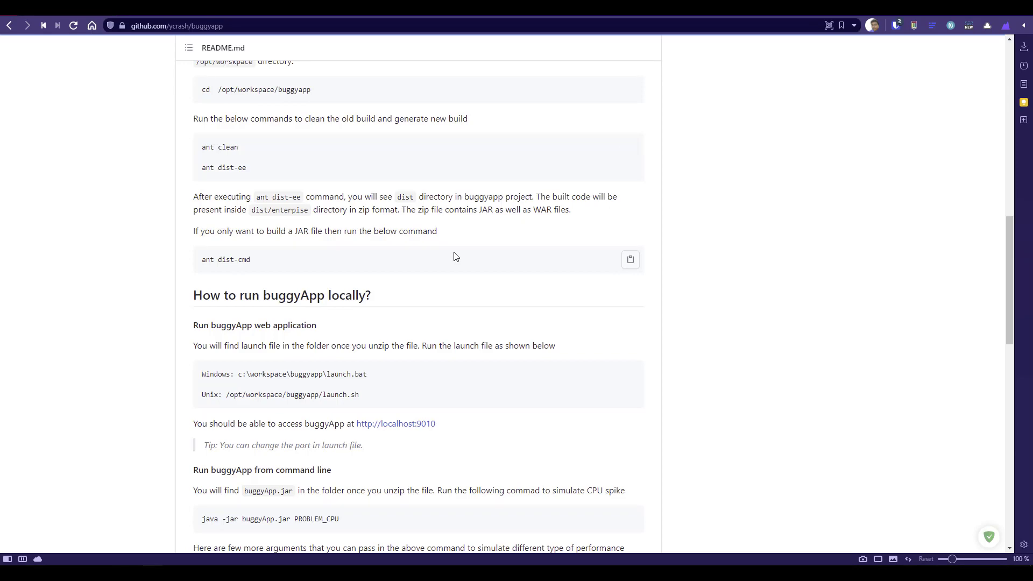
scroll(473, 301, up, 10)
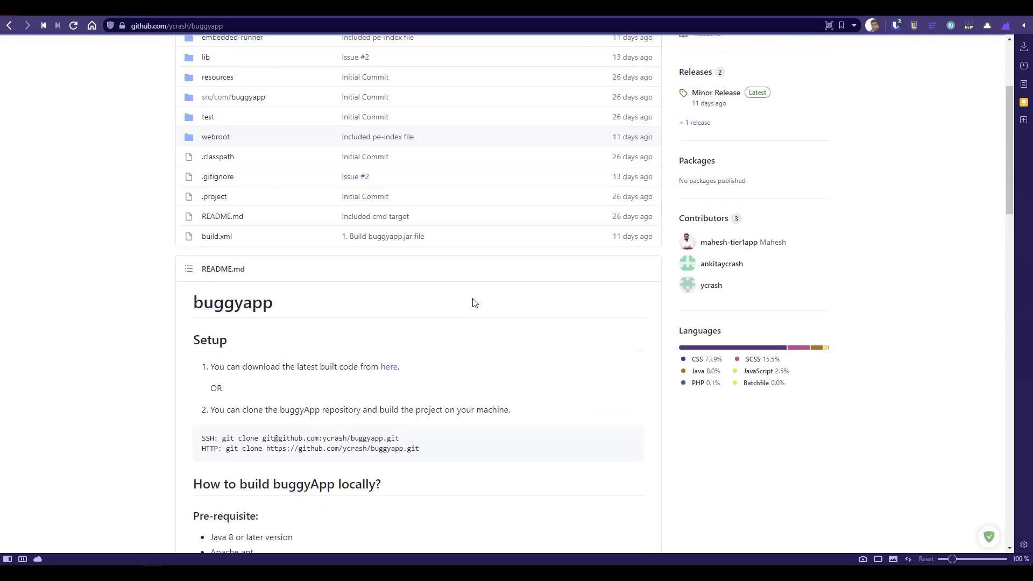
scroll(474, 301, up, 2)
scroll(490, 366, down, 5)
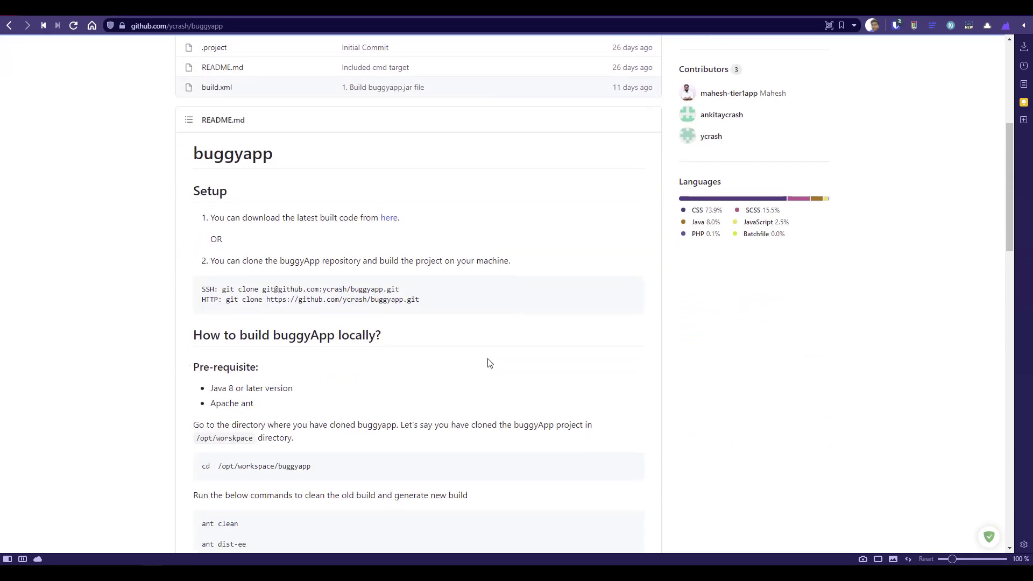
scroll(467, 380, down, 4)
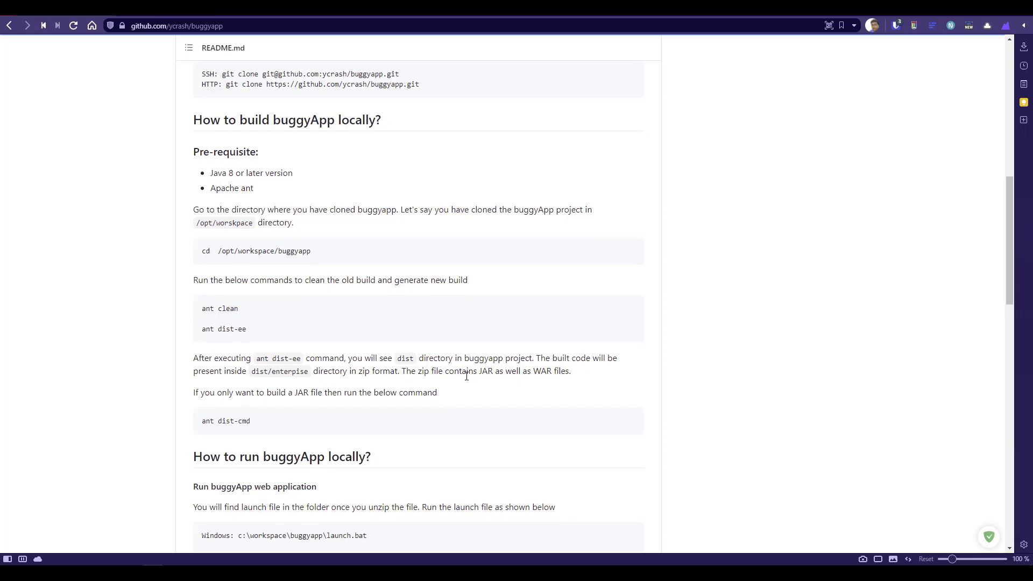
Step: Copy the HTTPS clone URL of the ycrash/buggyapp repository
scroll(464, 377, up, 12)
click(634, 156)
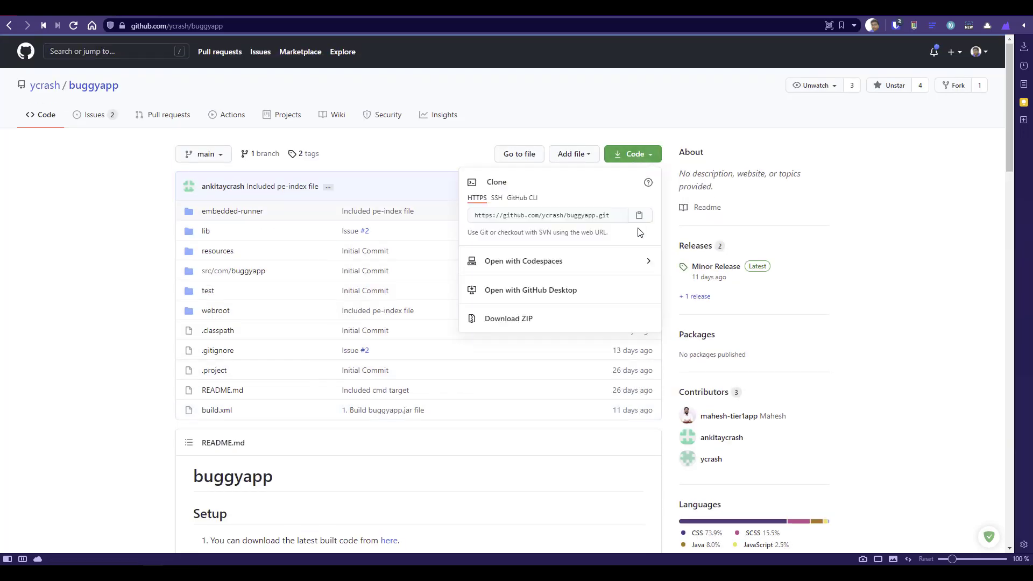
click(639, 215)
Step: Switch to PowerShell, remove the old build with ant clean and build the buggyApp JAR with ant dist-cmd
click(475, 572)
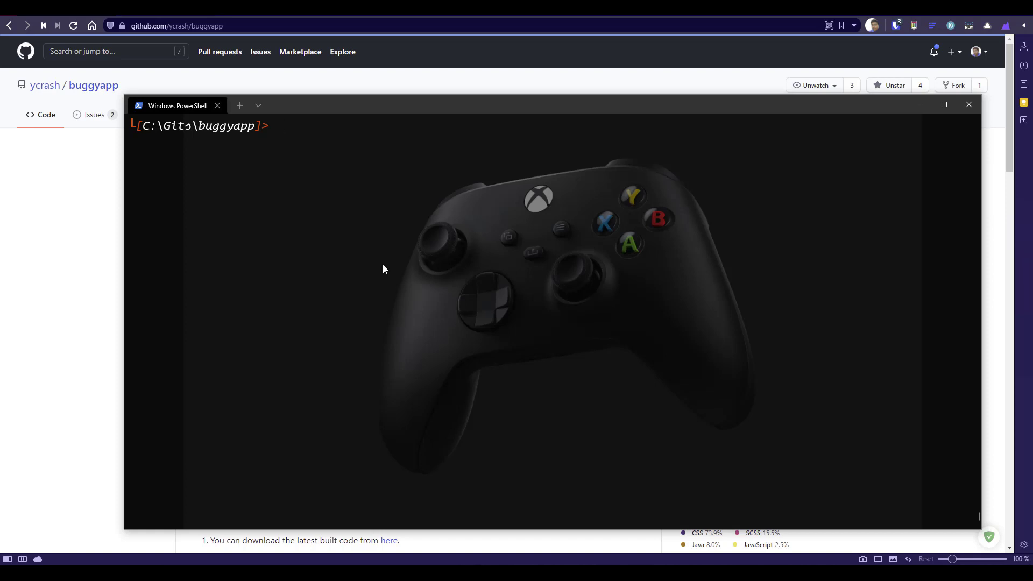
text(ant clean)
key(Return)
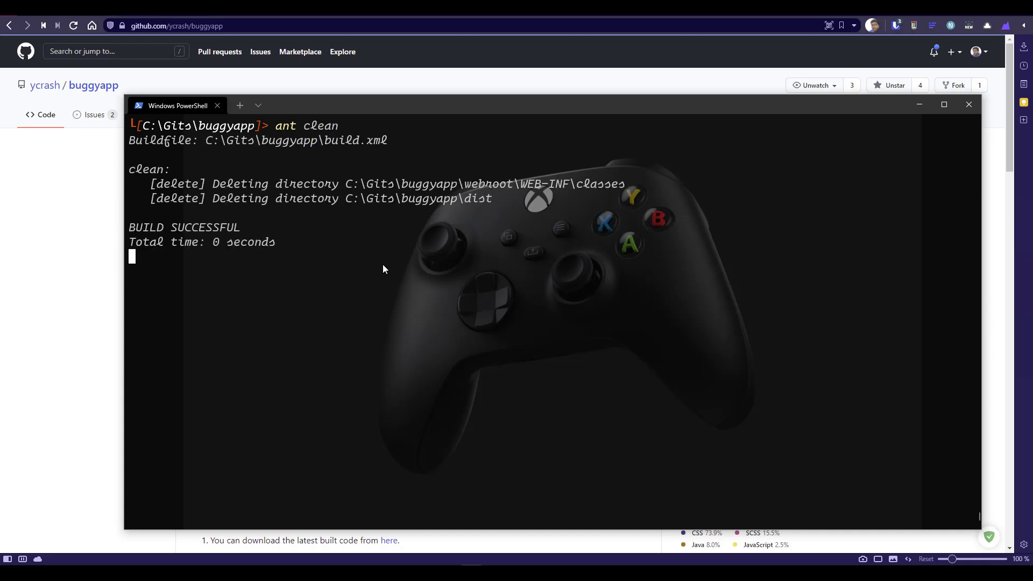
key(ctrl+l)
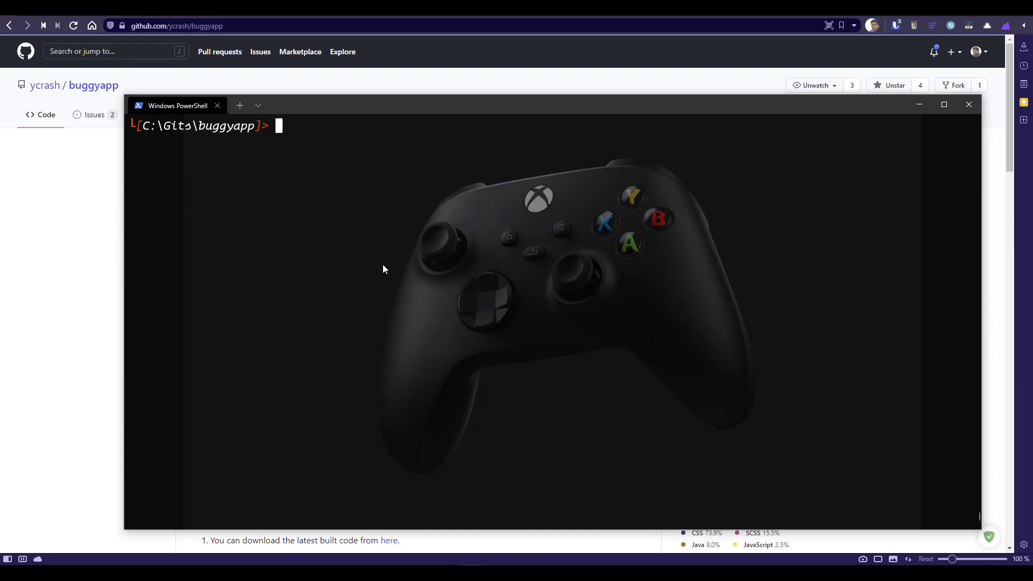
text(ant dist-cmd)
key(Return)
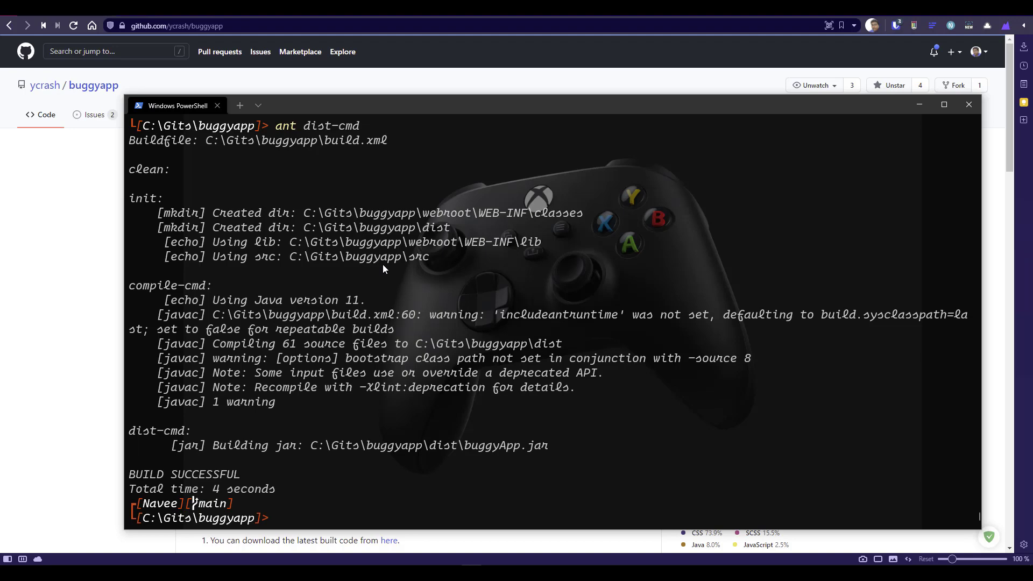
Step: Switch back to the buggyapp repository page and check the build commands in the README
click(105, 241)
click(297, 270)
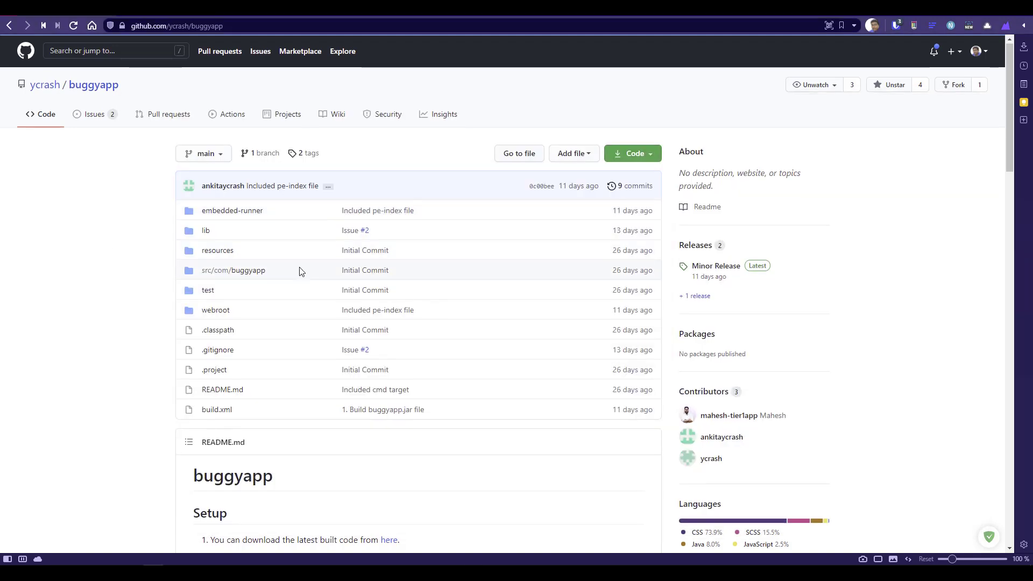
scroll(297, 269, down, 10)
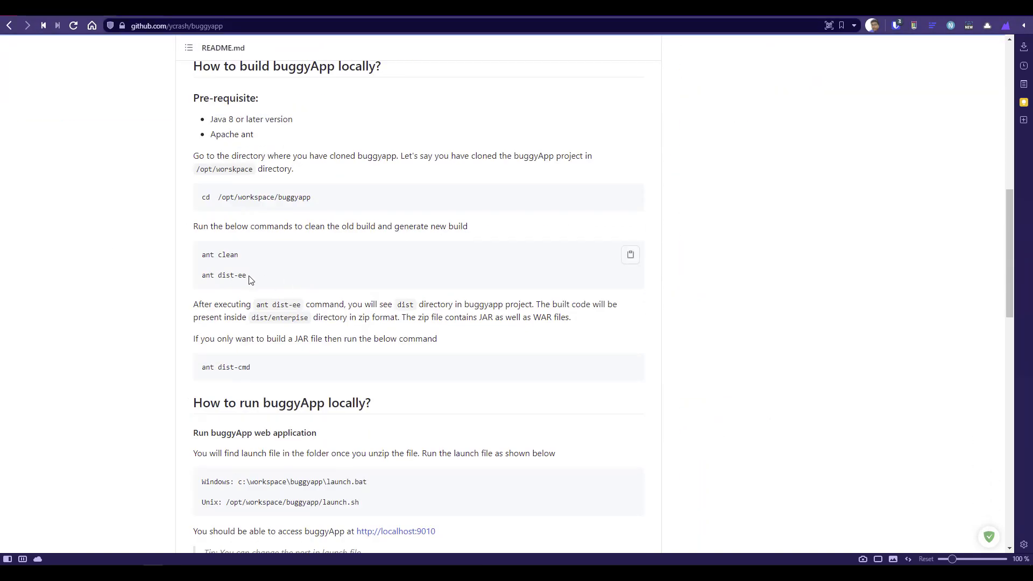
Step: Switch to PowerShell, change into the dist folder and list its contents
key(alt+Tab)
text(cd )
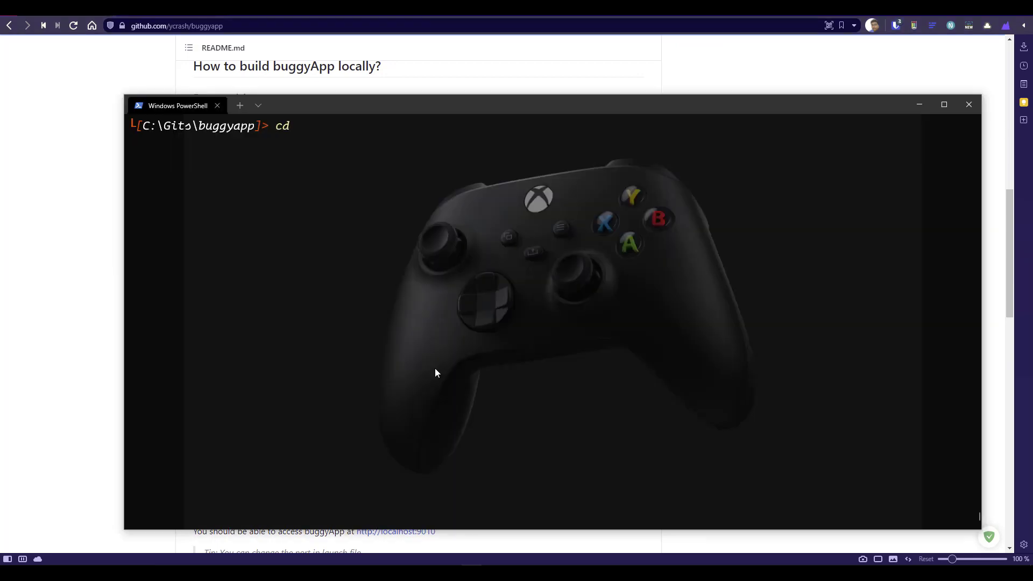
text(dis)
key(Tab)
key(Return)
text(ls)
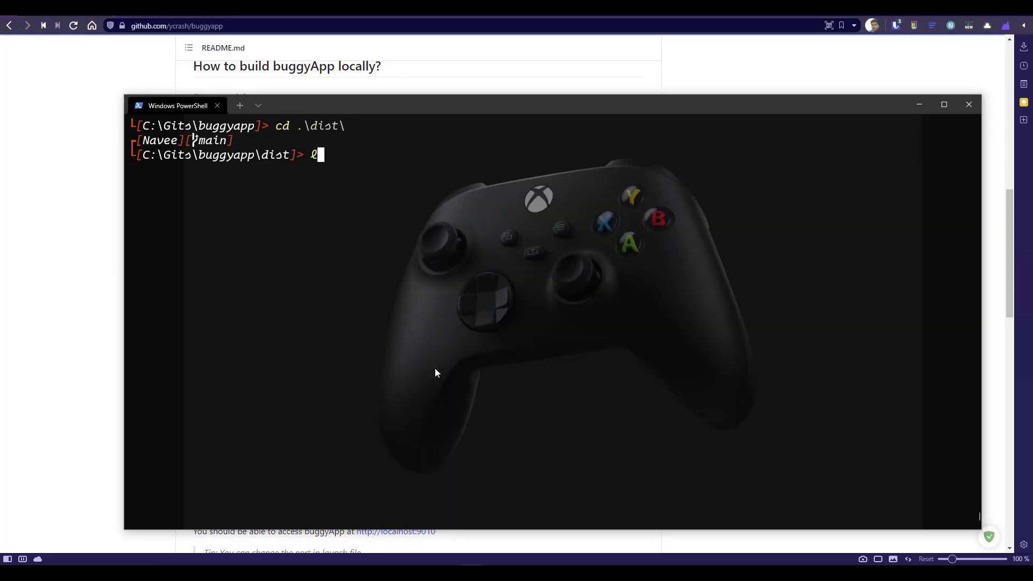
key(Return)
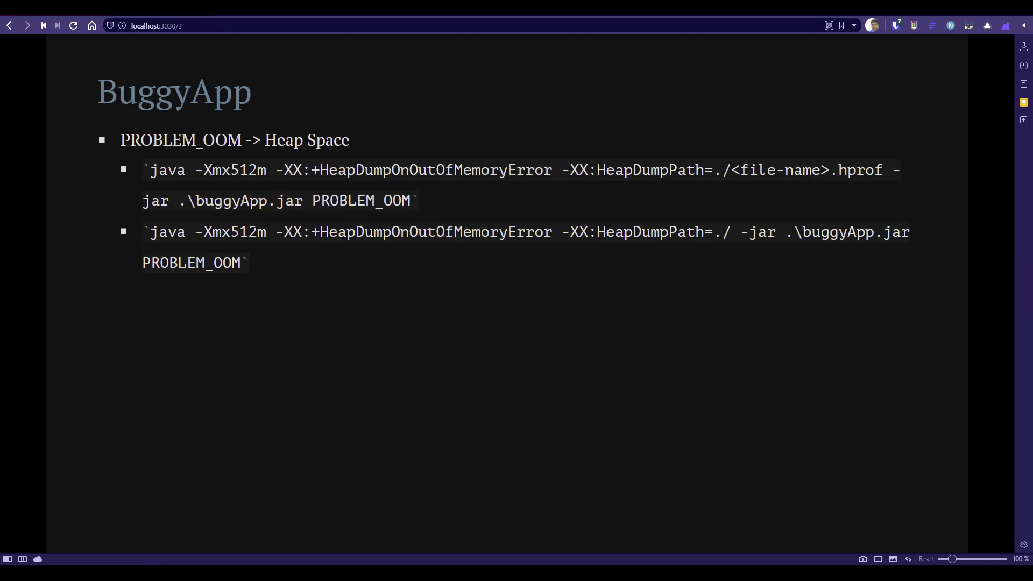
Step: Copy the PROBLEM_OOM java command that uses HeapDumpPath=./ from the BuggyApp slide
drag(268, 232, 195, 232)
click(170, 280)
drag(239, 262, 154, 229)
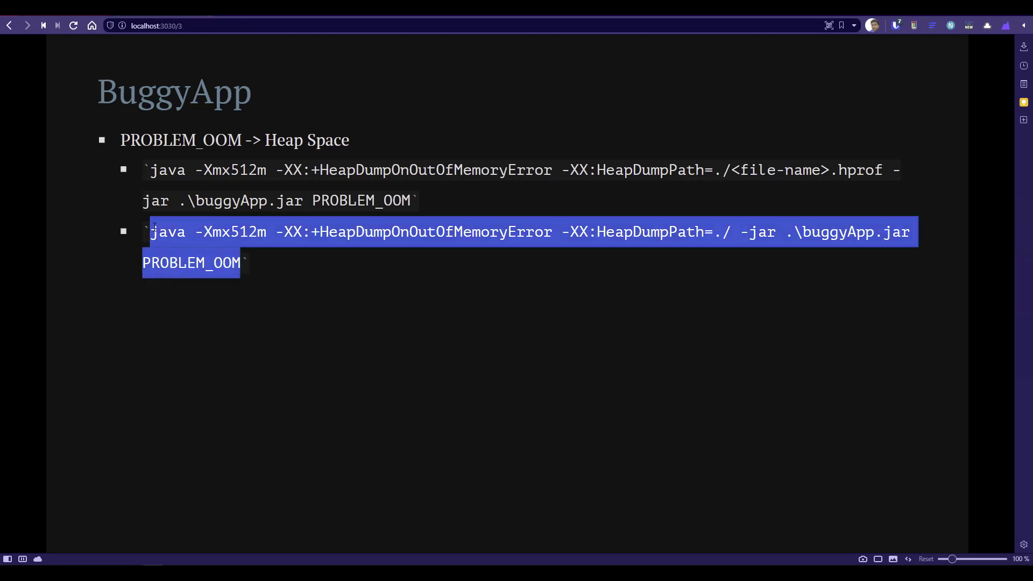
right_click(155, 228)
click(169, 237)
Step: Run java -Xmx512m -XX:+HeapDumpOnOutOfMemoryError -XX:HeapDumpPath=./ -jar .\buggyApp.jar PROBLEM_OOM from the dist folder in PowerShell
click(470, 570)
right_click(346, 343)
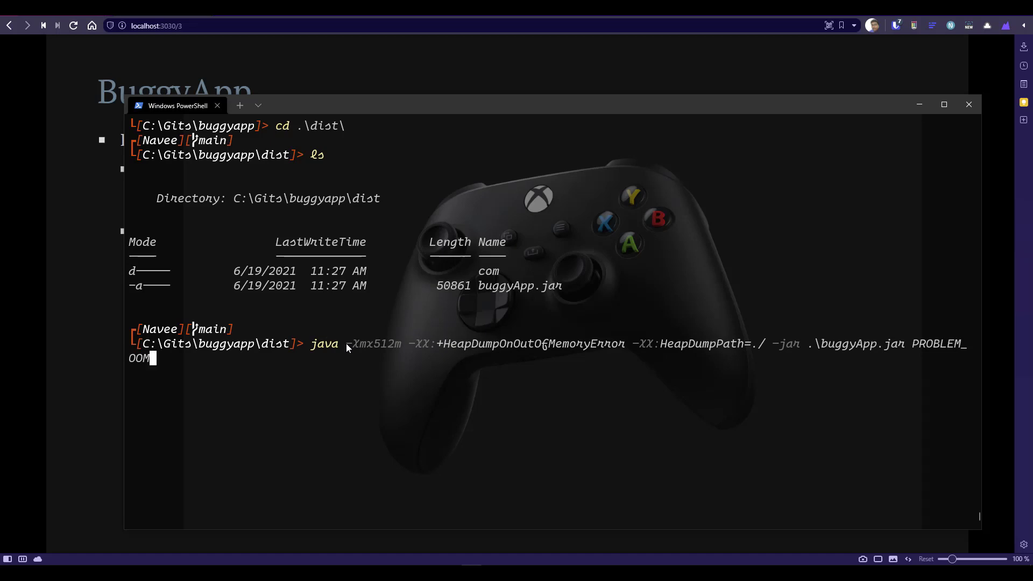
key(Return)
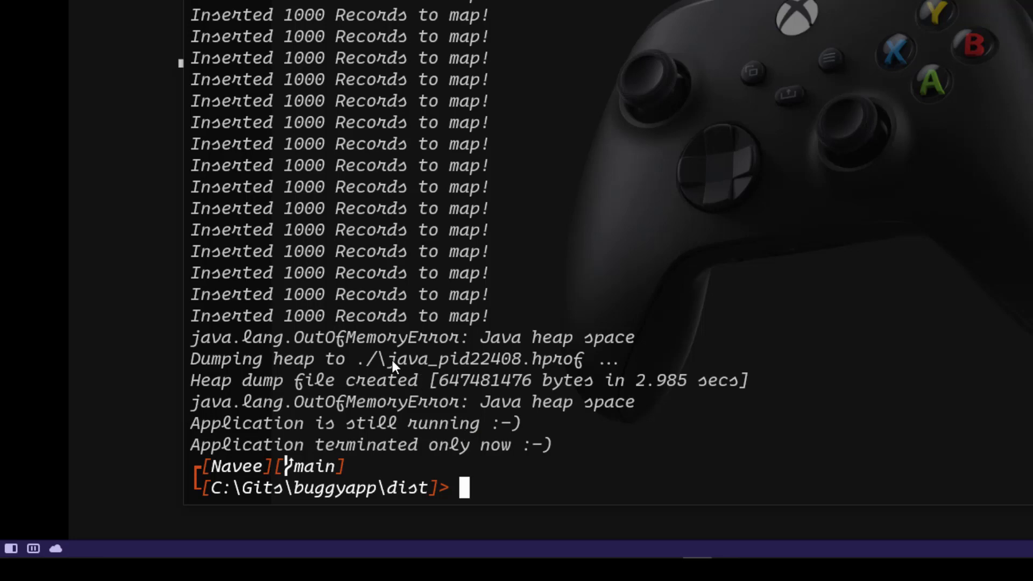
Step: Highlight the heap dump's file name in the output, clear the terminal and list the dist folder's files
drag(389, 359, 519, 361)
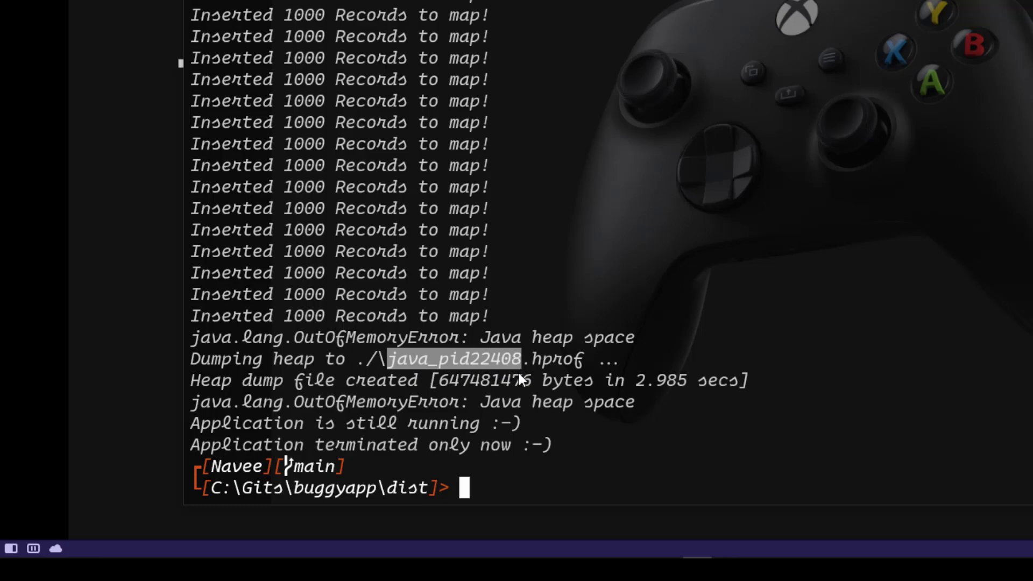
click(494, 487)
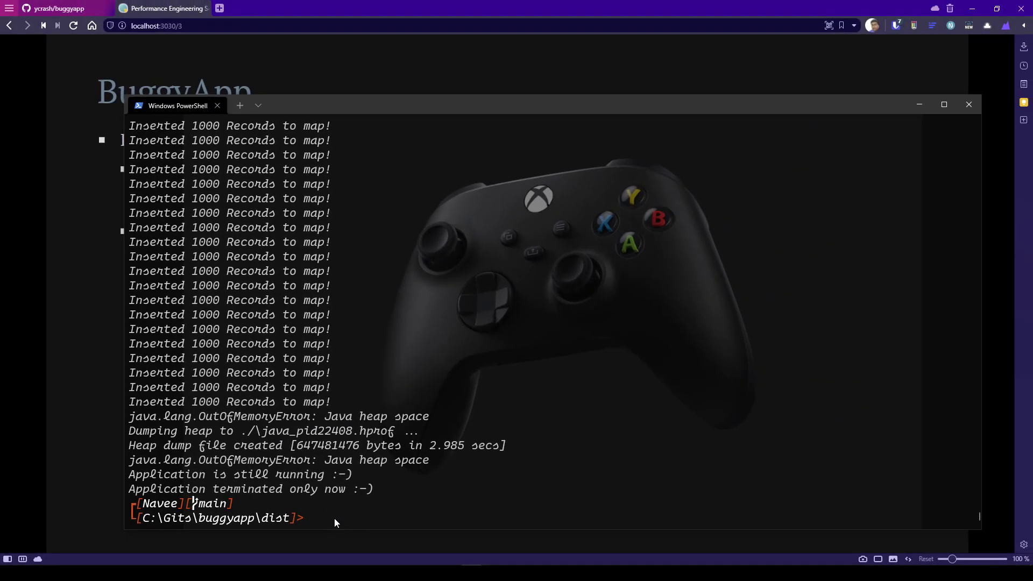
key(ctrl+l)
text(ls)
key(Return)
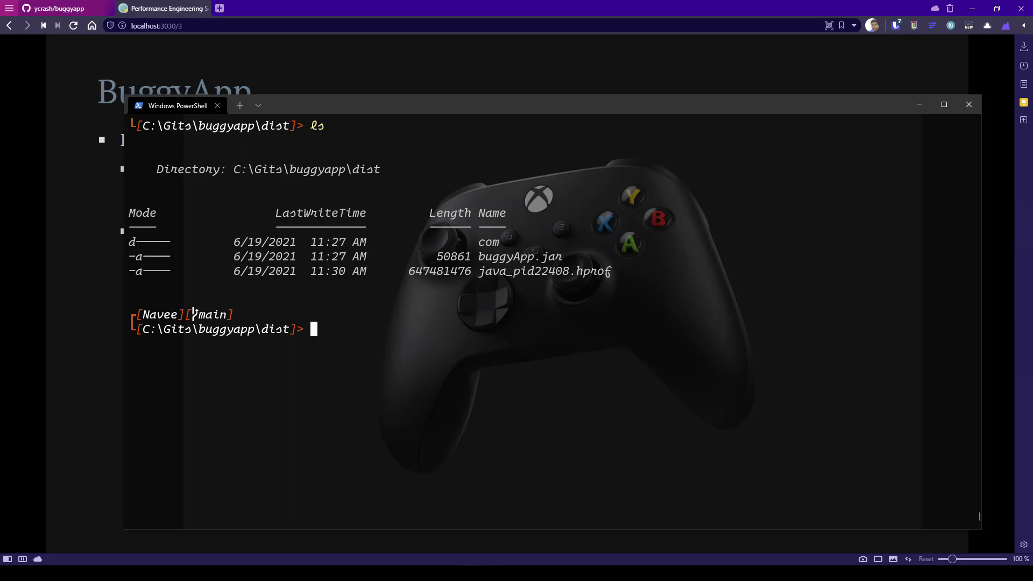
Step: Switch to Eclipse Memory Analyzer and review the Memory Analyzer and Appearance preferences, leaving them without applying changes
click(493, 537)
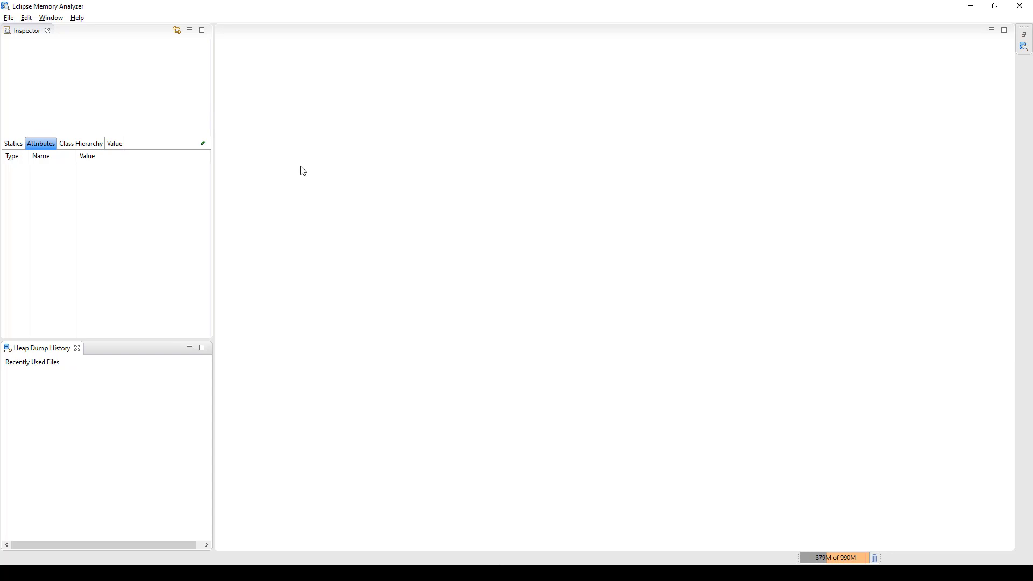
click(51, 18)
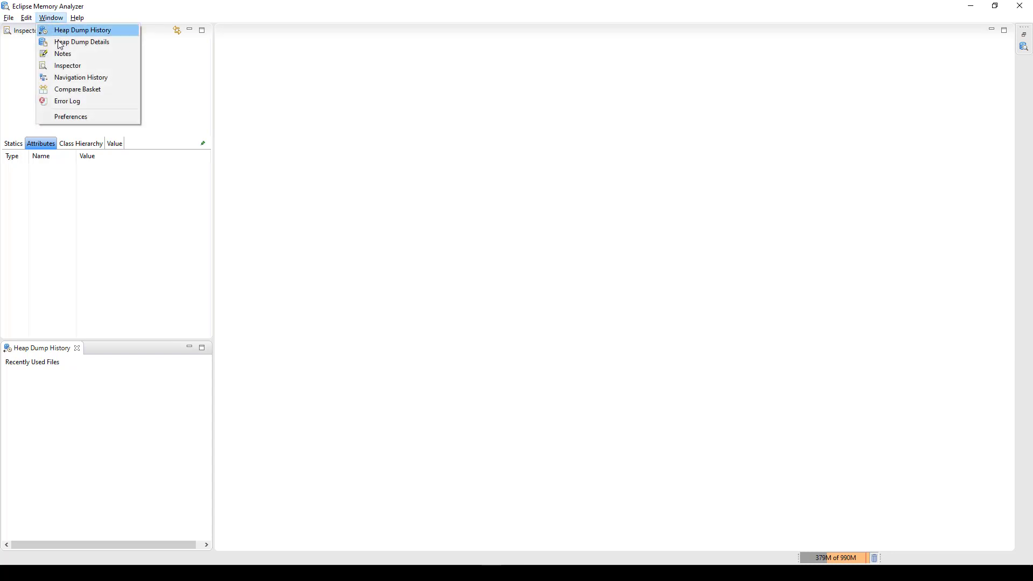
click(86, 116)
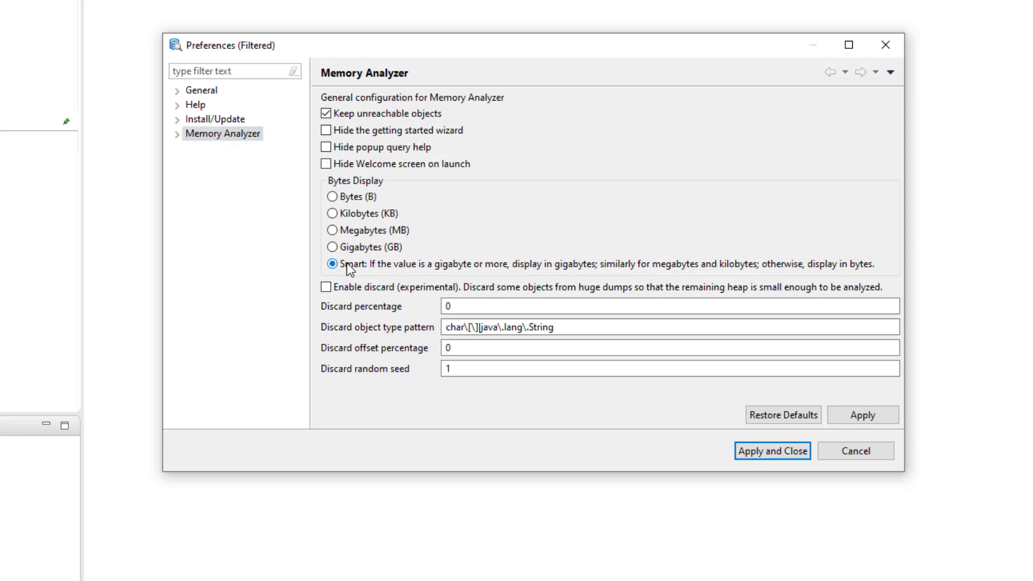
click(178, 91)
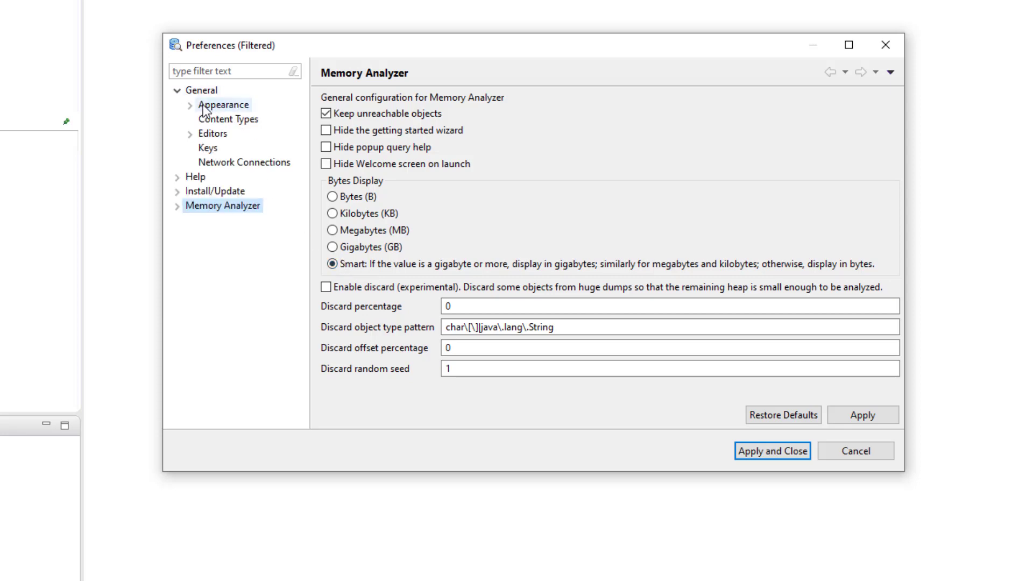
click(205, 109)
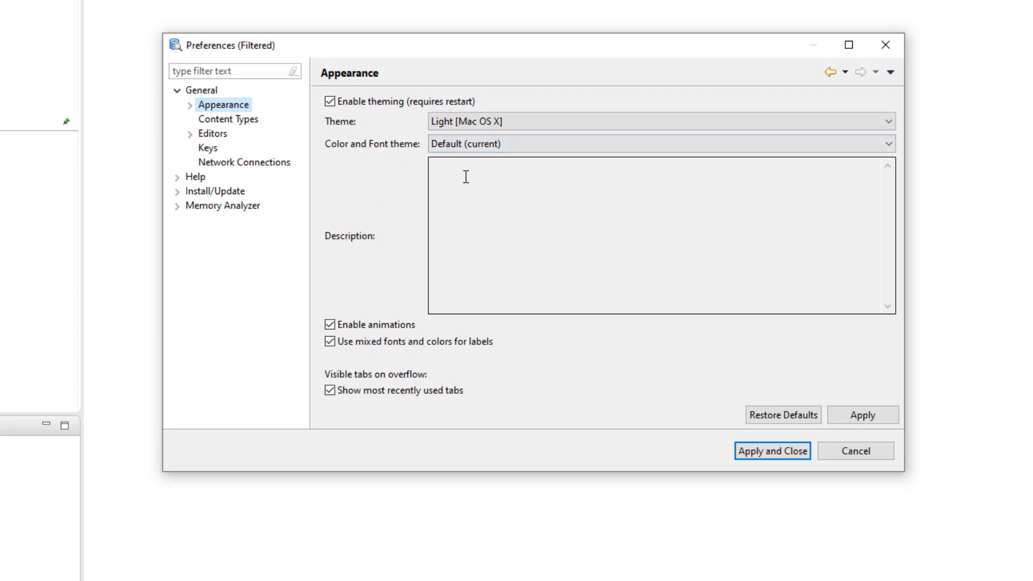
click(856, 451)
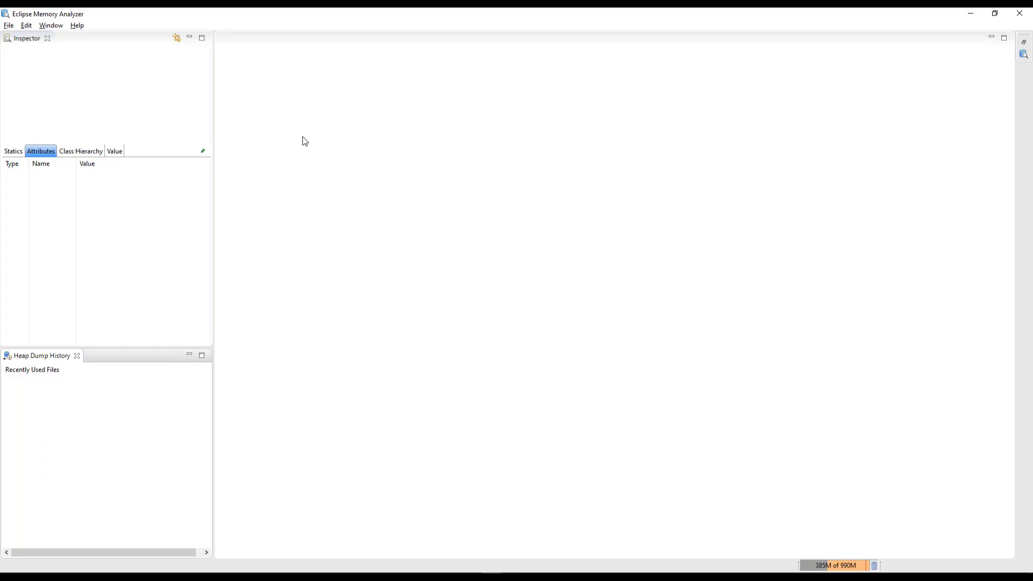
Step: Open Icon Assist and look through the icon meanings for heap objects, indicators and query views
click(77, 25)
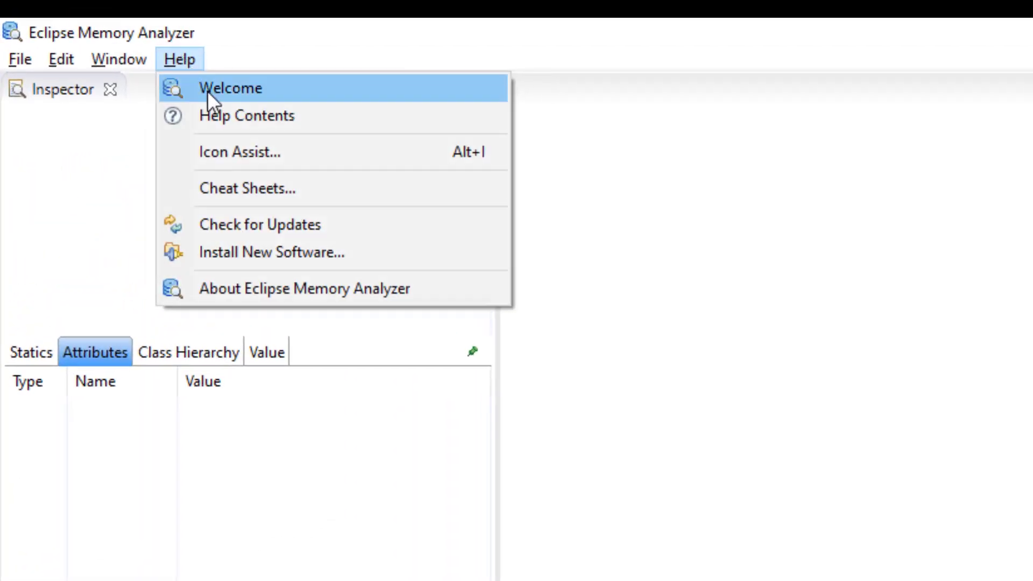
click(240, 150)
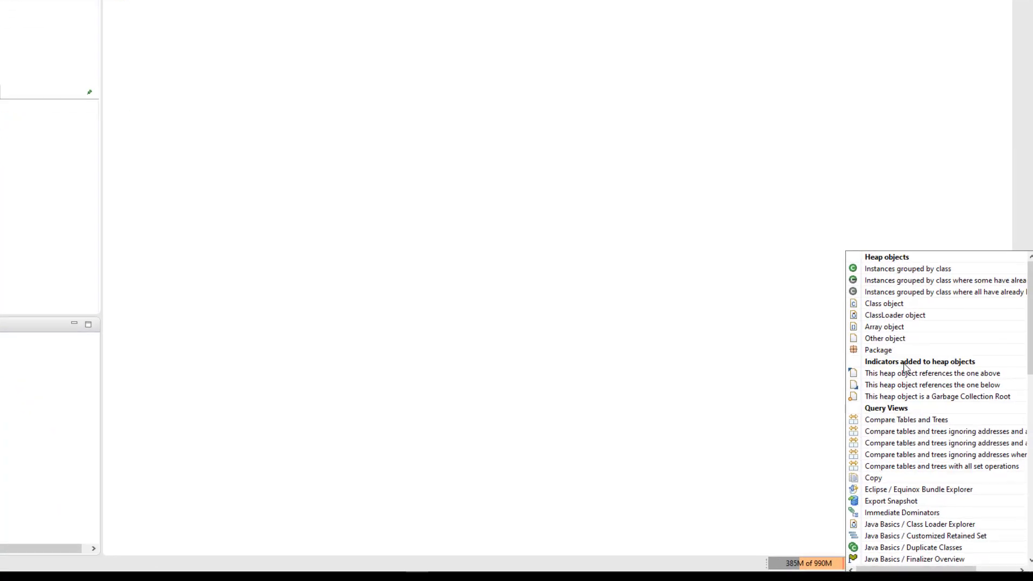
scroll(850, 274, down, 11)
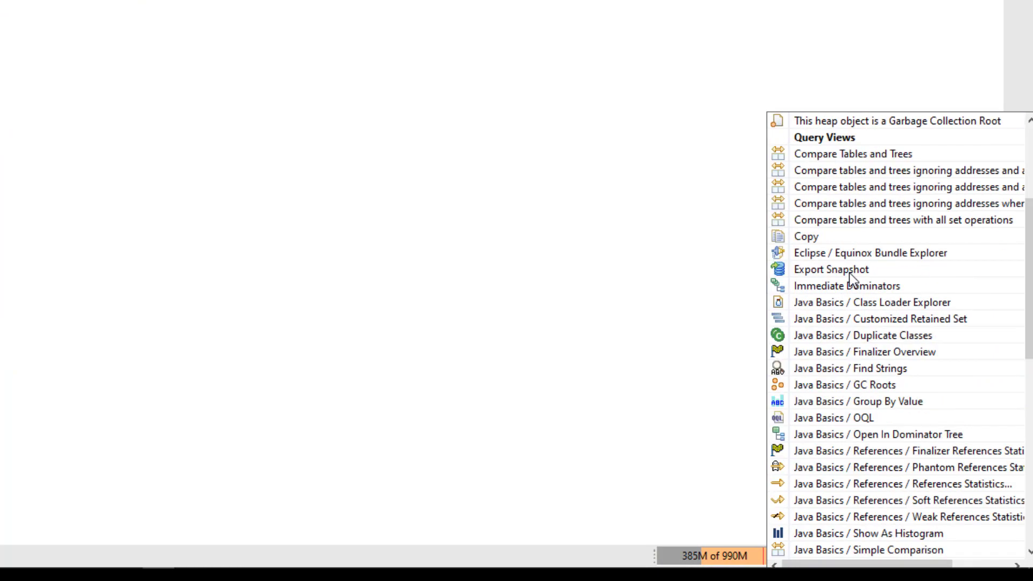
scroll(850, 275, up, 11)
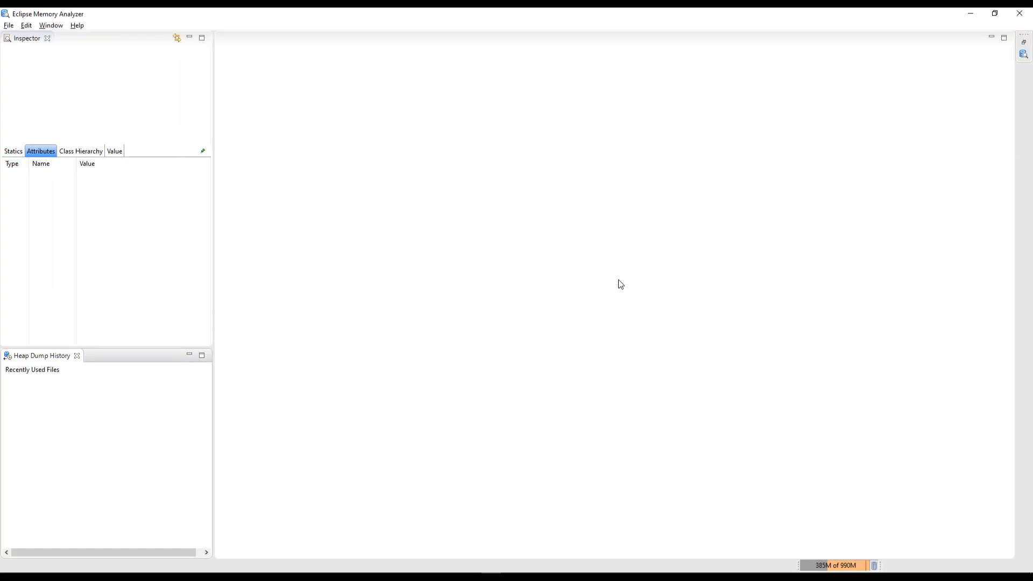
Step: Open the heap dump java_pid22408.hprof from the dist folder and generate its Leak Suspects Report
click(13, 28)
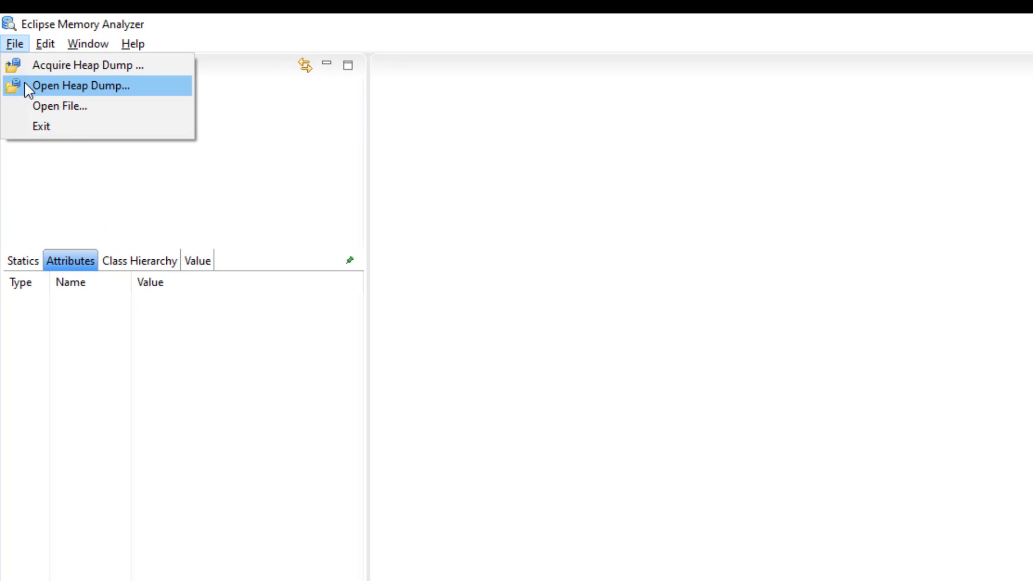
click(26, 85)
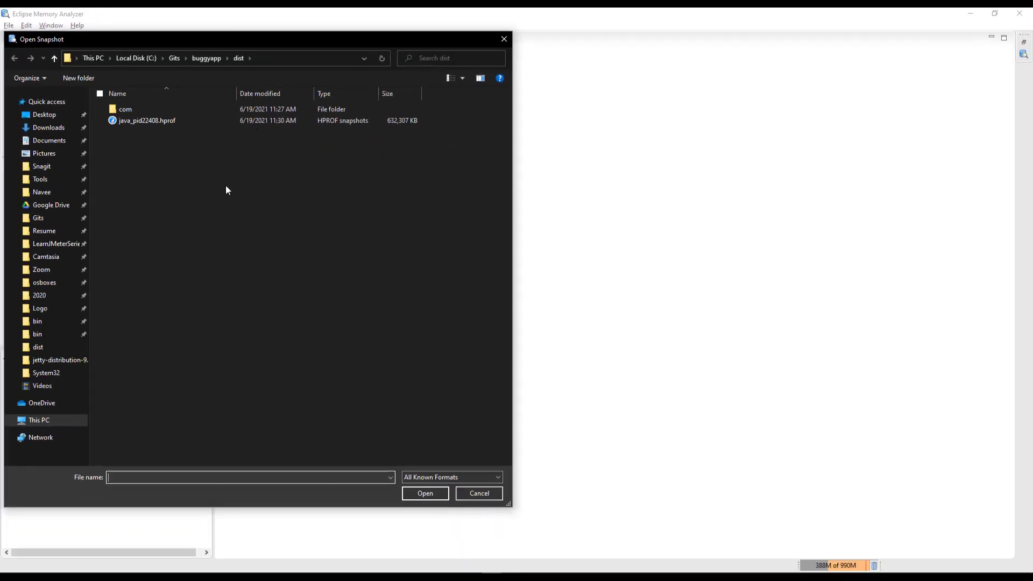
click(167, 120)
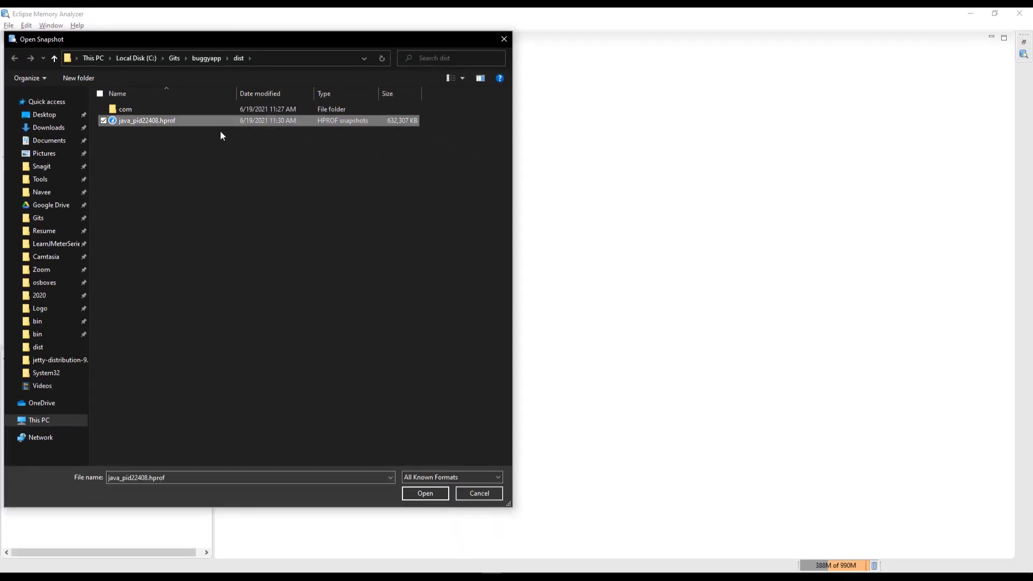
click(439, 494)
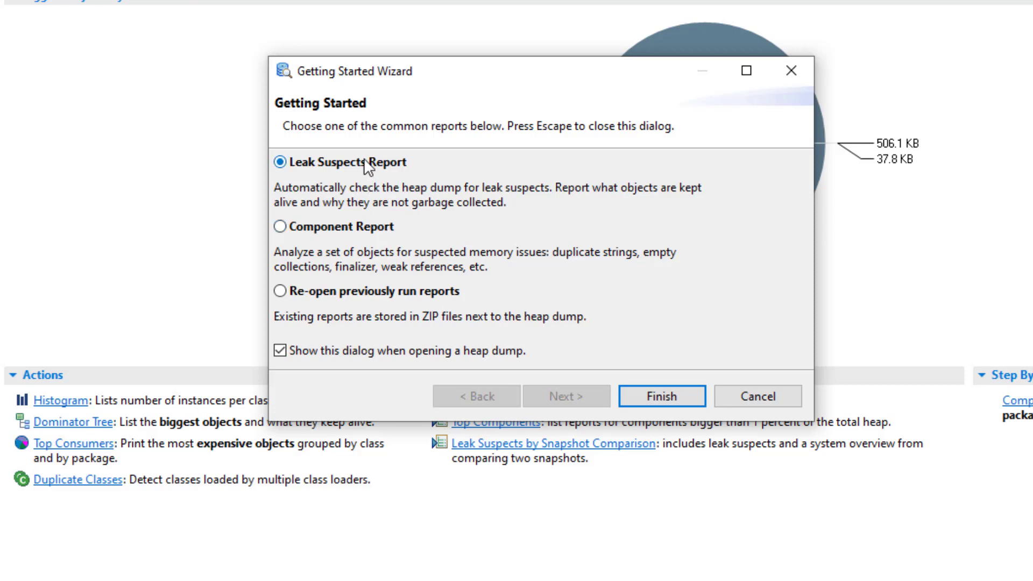
click(646, 397)
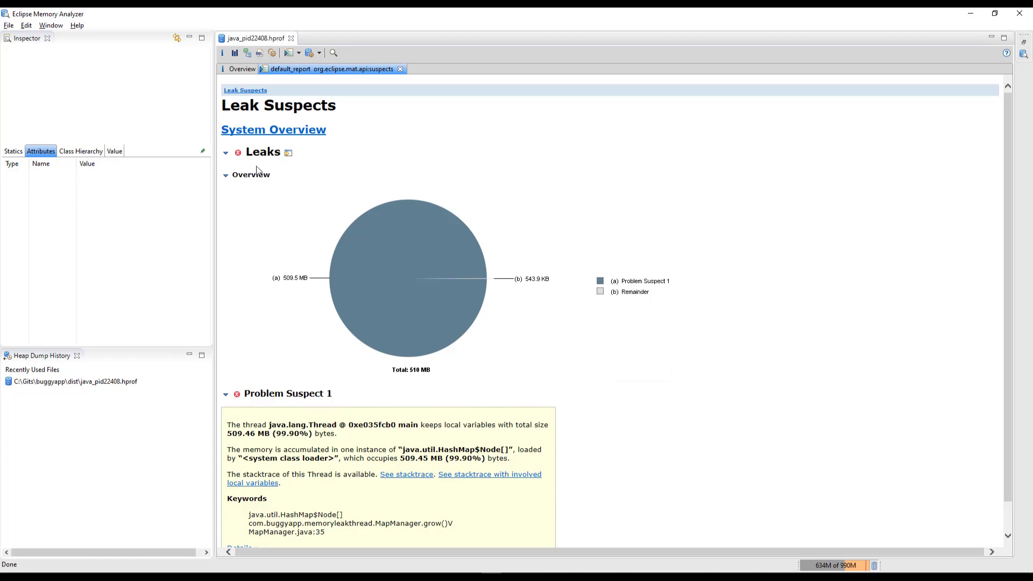
Step: Read the Problem Suspect 1 description, highlighting the java.lang.Thread text, and open the report's Table Of Contents
scroll(351, 281, down, 1)
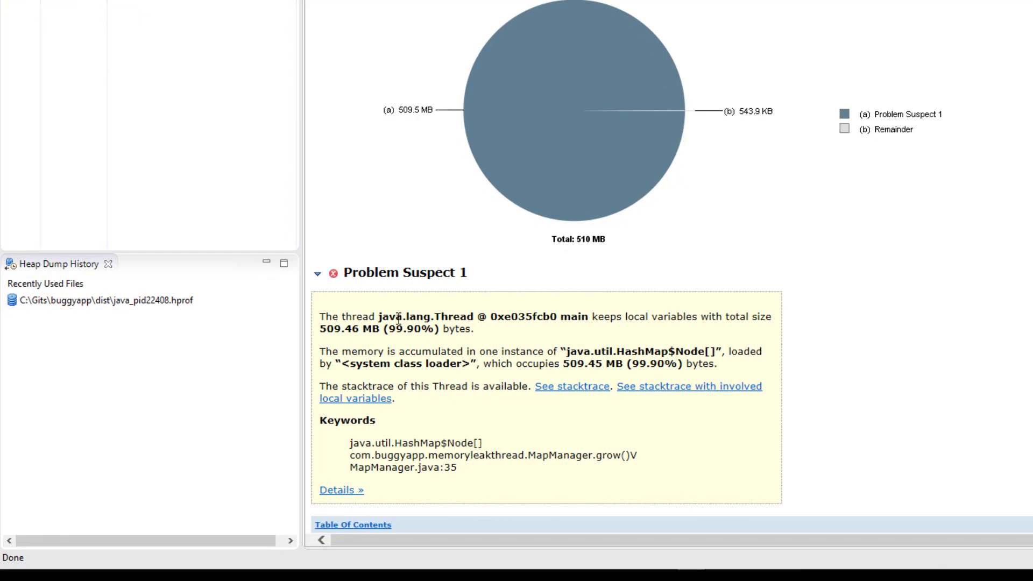
drag(397, 317, 459, 318)
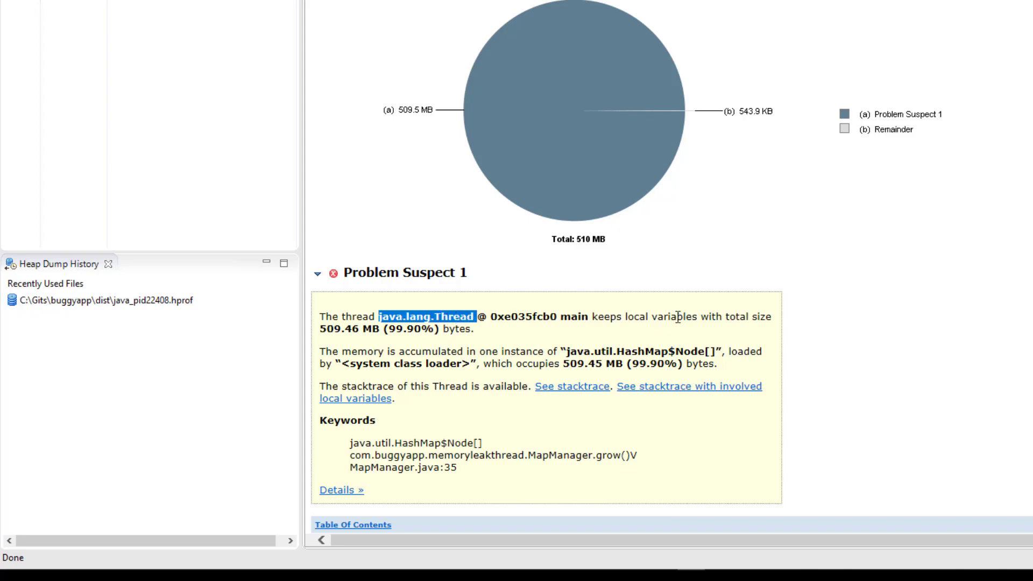
drag(660, 315, 687, 317)
click(720, 316)
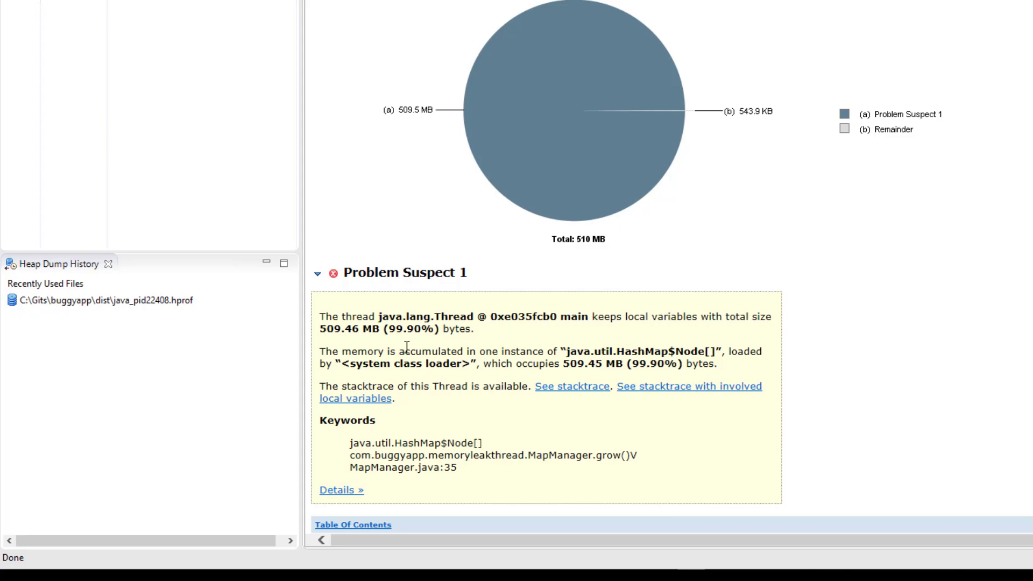
drag(405, 316, 618, 316)
click(622, 315)
click(376, 530)
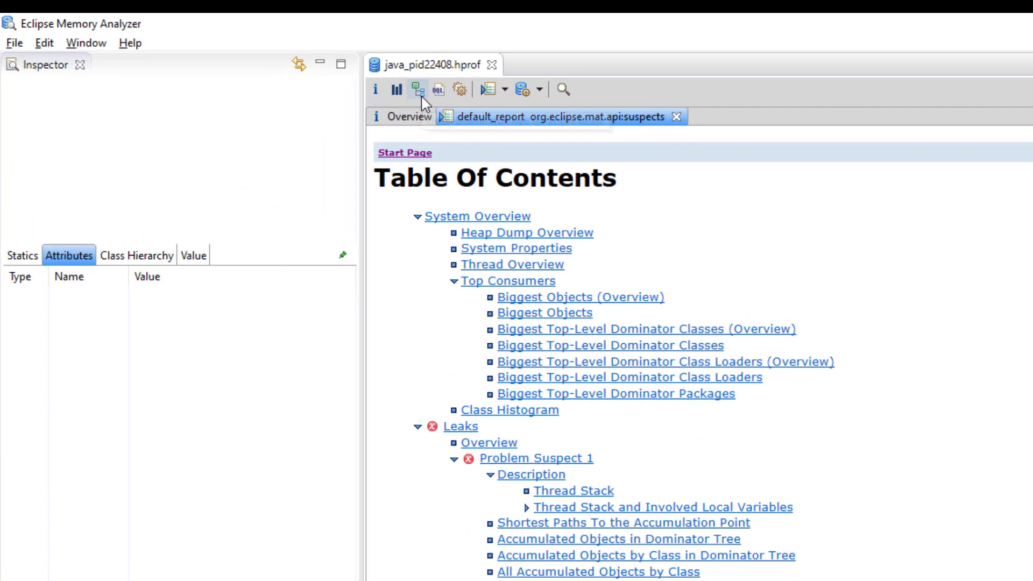
Step: Open the heap dump's dominator tree and expand the main java.lang.Thread object
click(420, 93)
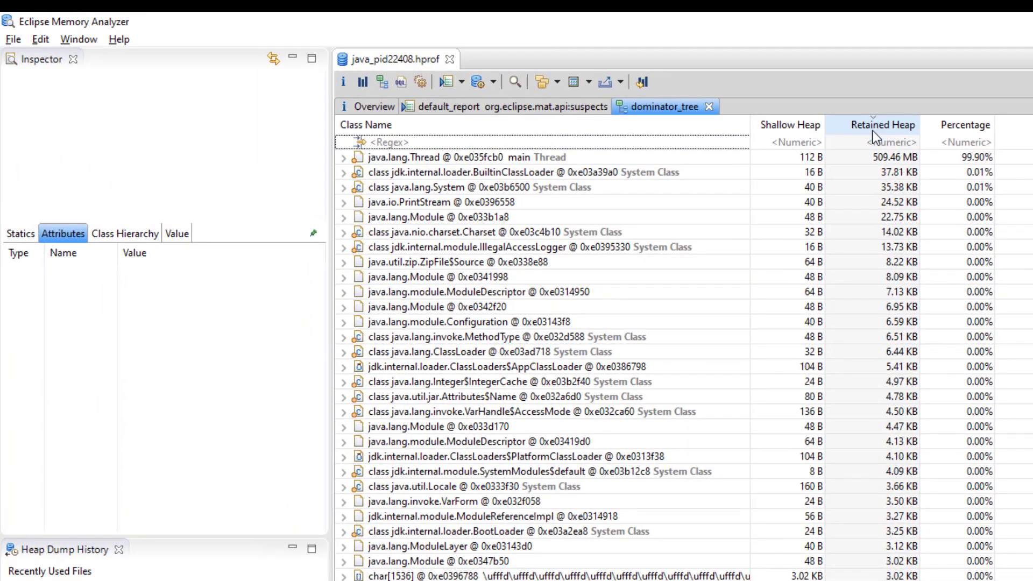
click(873, 130)
click(875, 157)
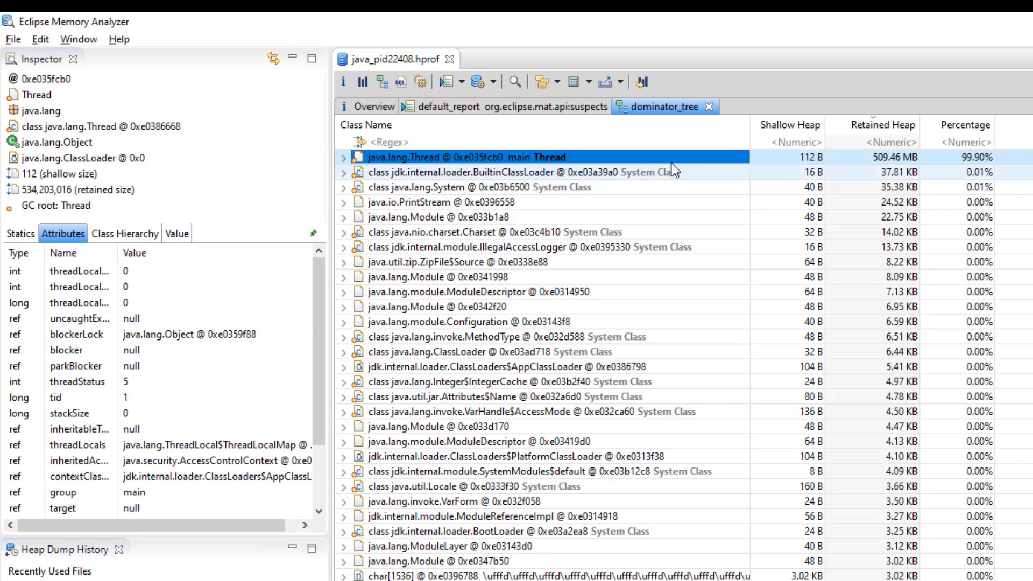
double_click(590, 159)
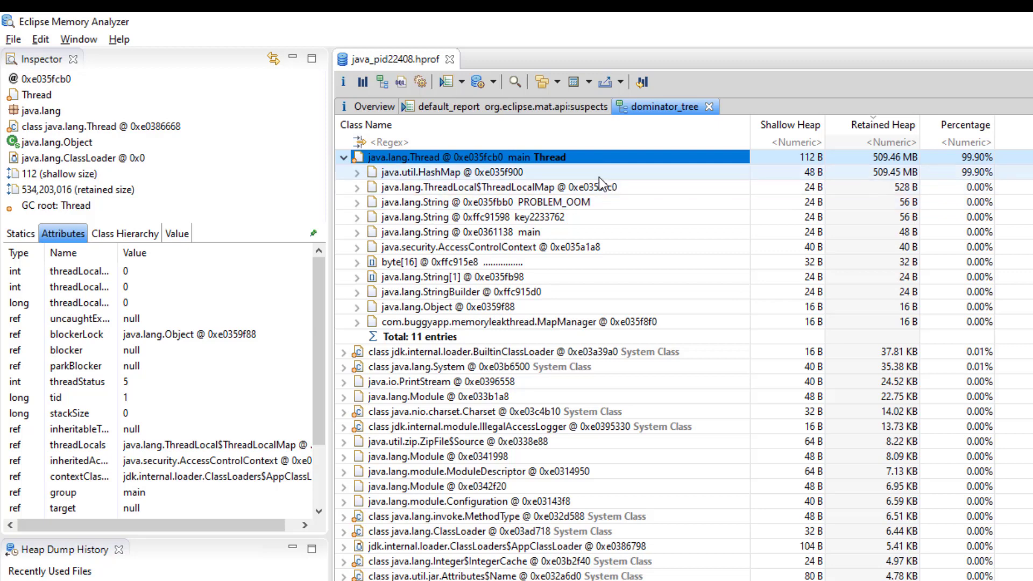
Step: Inspect the attributes of the java.util.HashMap and the smaller objects held by the main thread
click(599, 176)
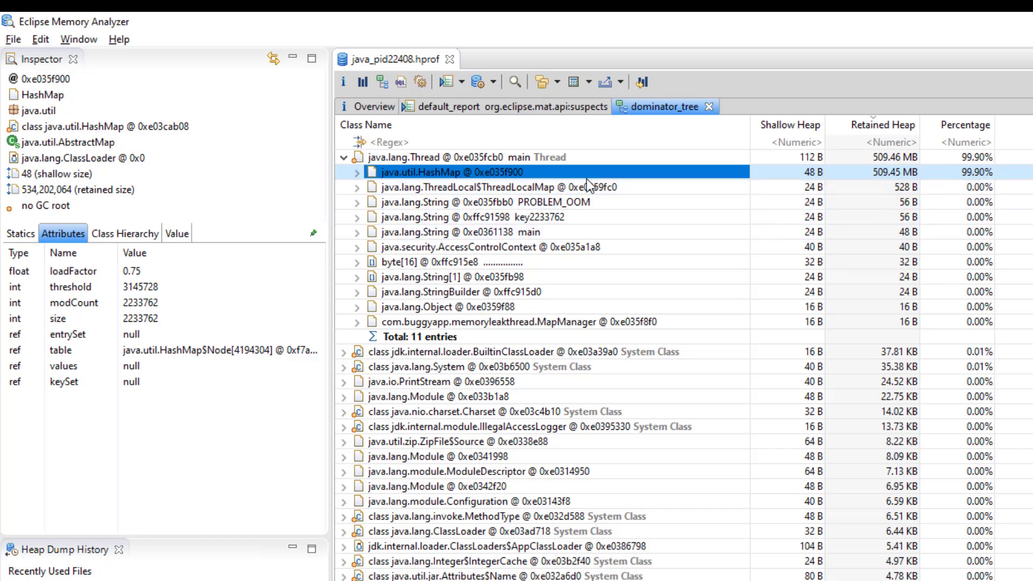
key(Down)
key(Down)
key(Down)
key(Down)
key(Down)
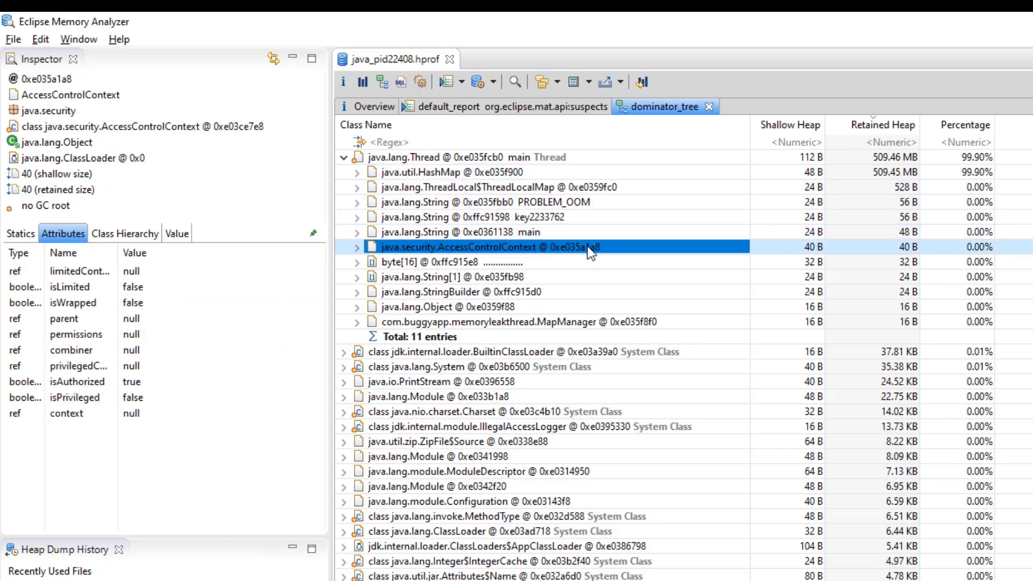
click(579, 182)
click(579, 175)
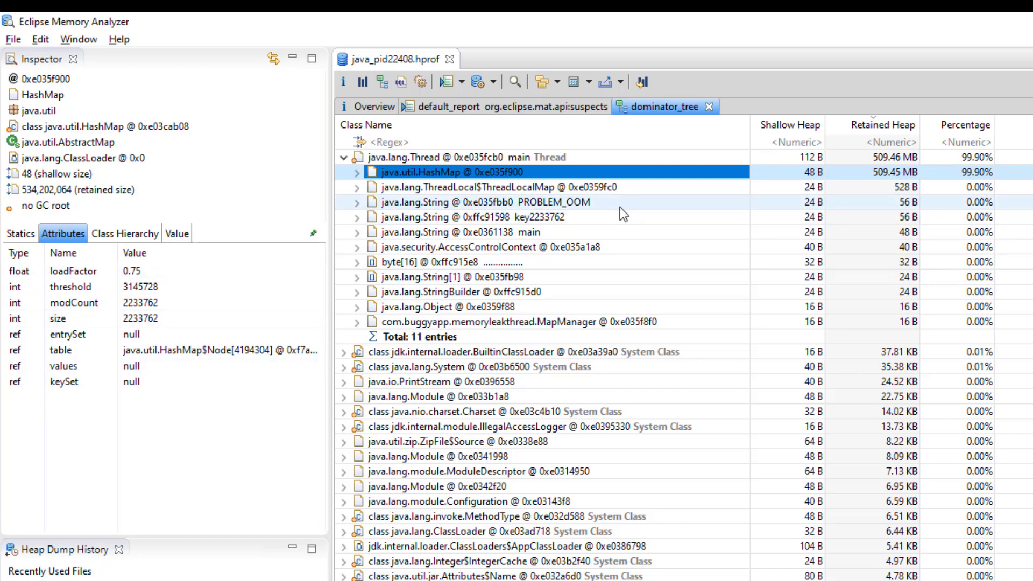
click(78, 39)
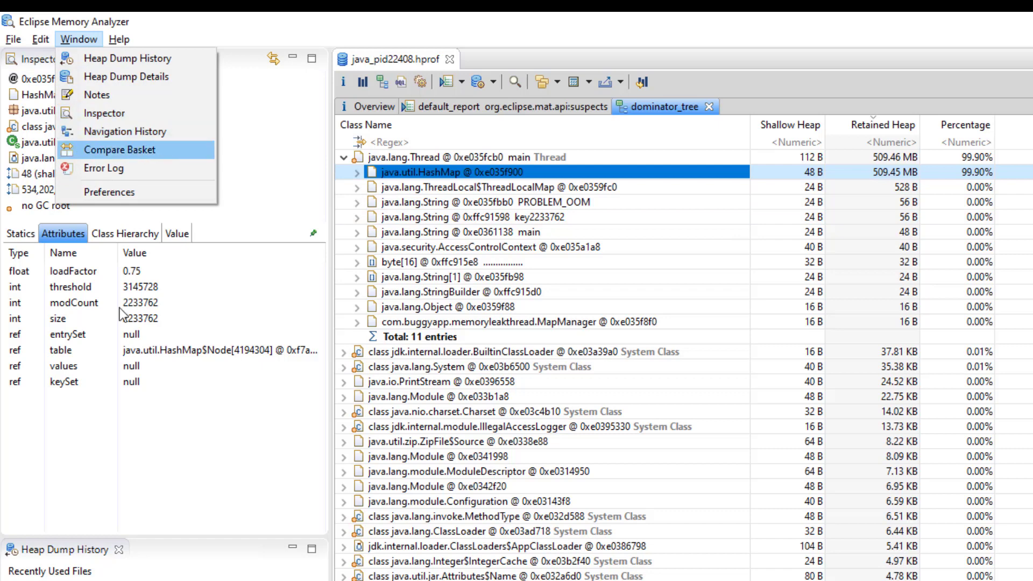
click(143, 457)
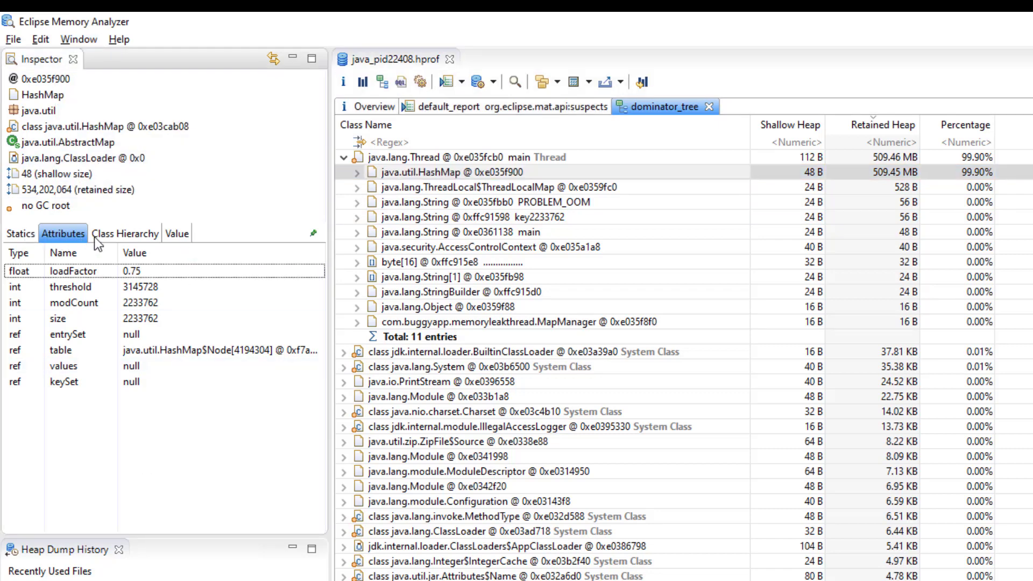
Step: Expand the HashMap down to its HashMap$Node array, inspect a node entry, and collapse the HashMap again
double_click(533, 172)
click(532, 187)
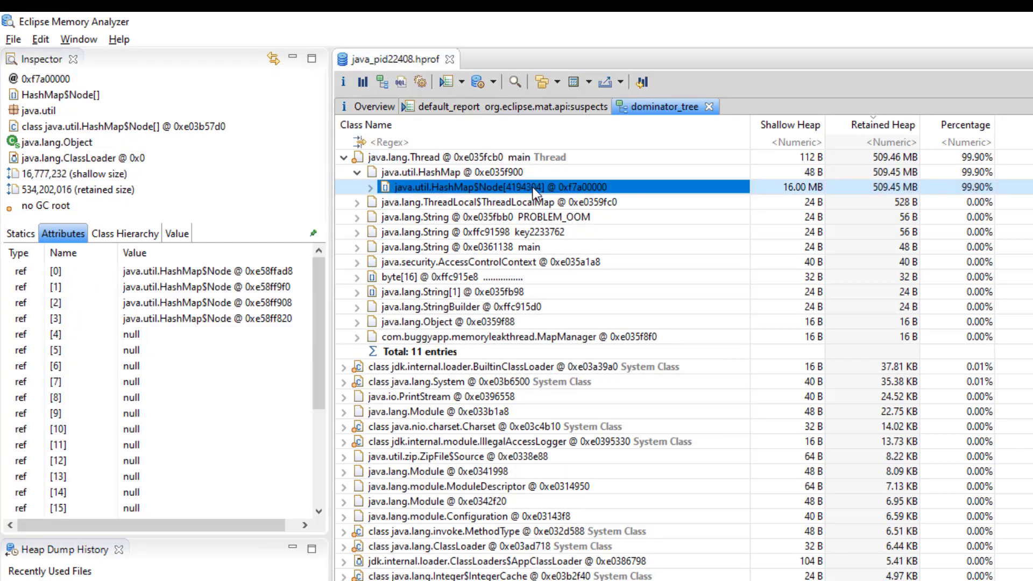
double_click(533, 187)
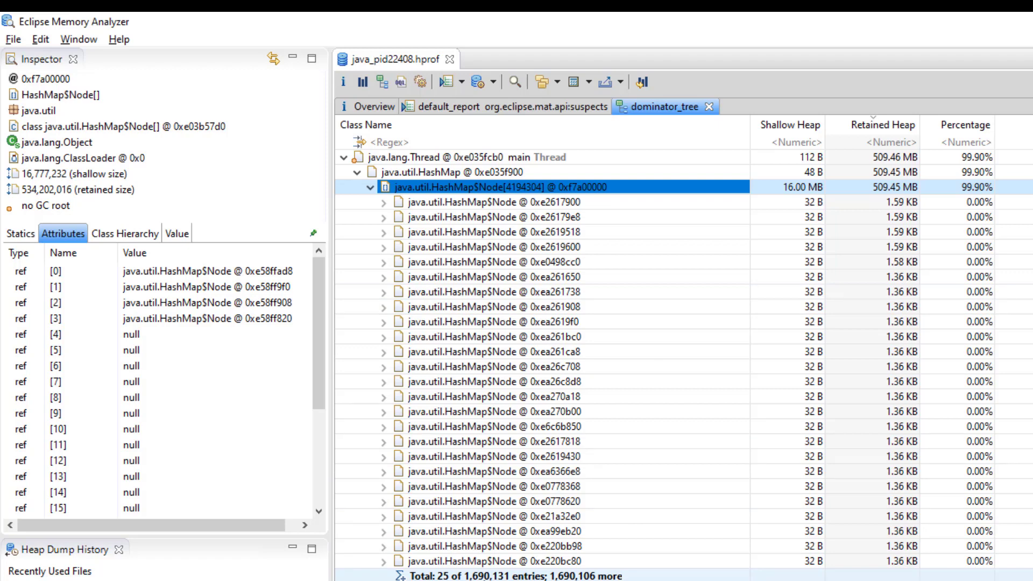
click(486, 576)
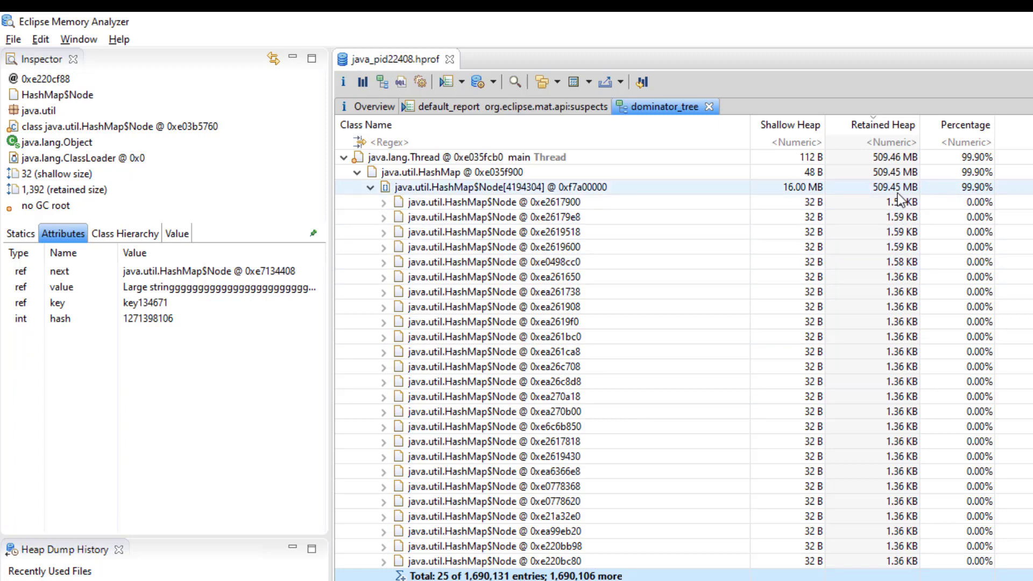
click(357, 172)
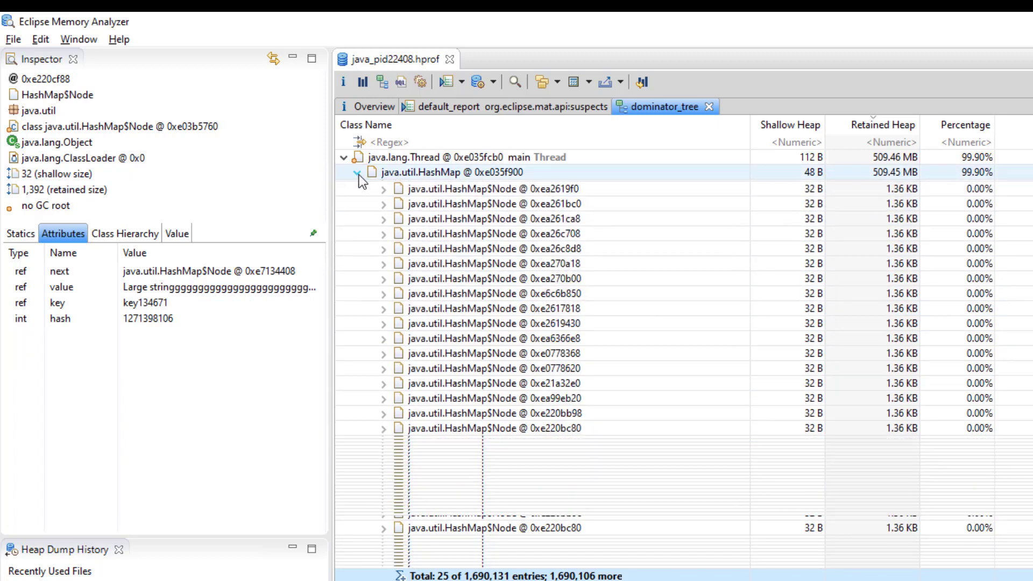
click(434, 156)
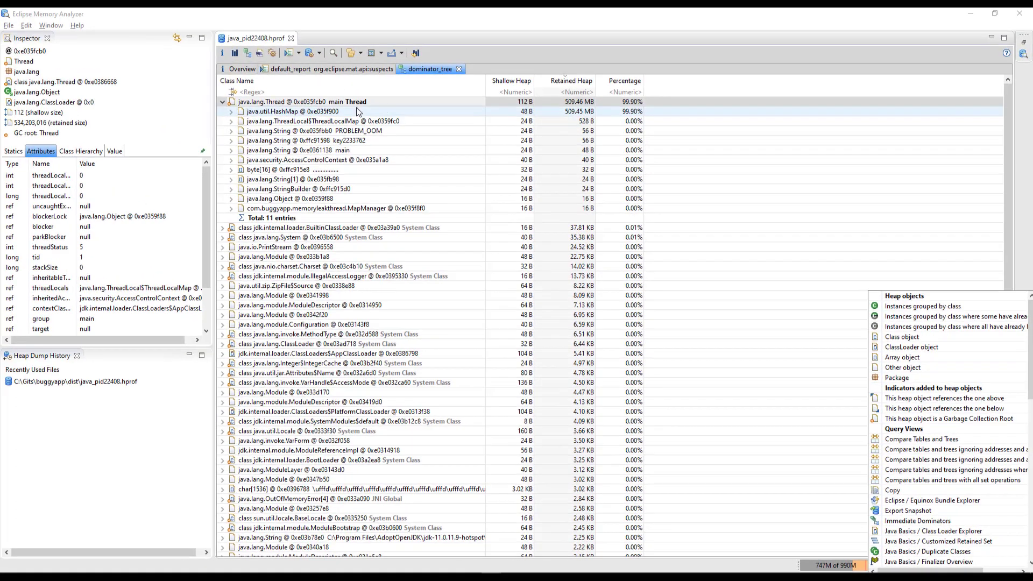
Step: List the main thread's objects with outgoing references, expand the thread, and widen the Class Name column
click(360, 103)
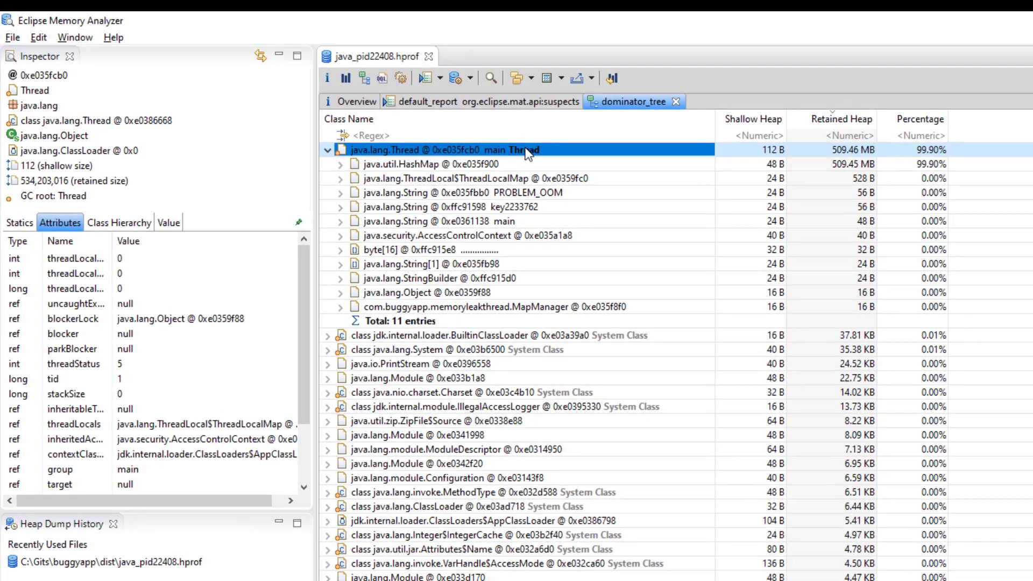
right_click(360, 103)
mouse_move(381, 110)
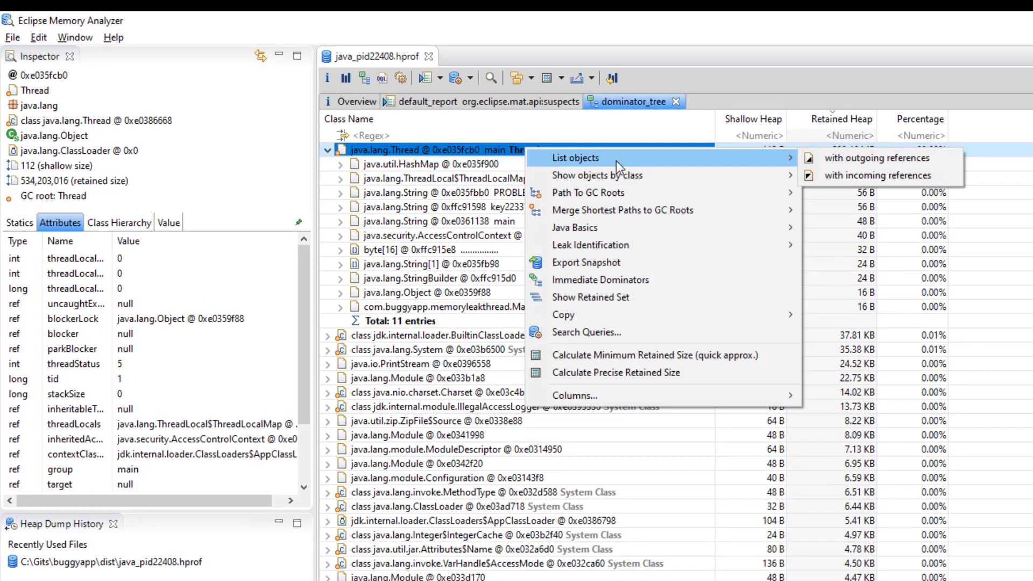
click(863, 161)
click(489, 151)
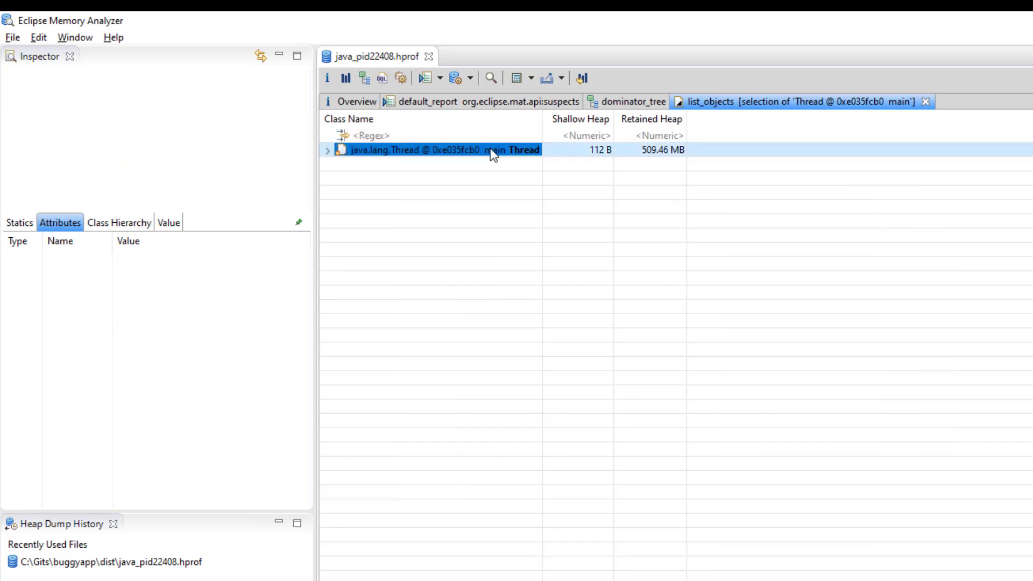
double_click(490, 151)
drag(543, 119, 770, 120)
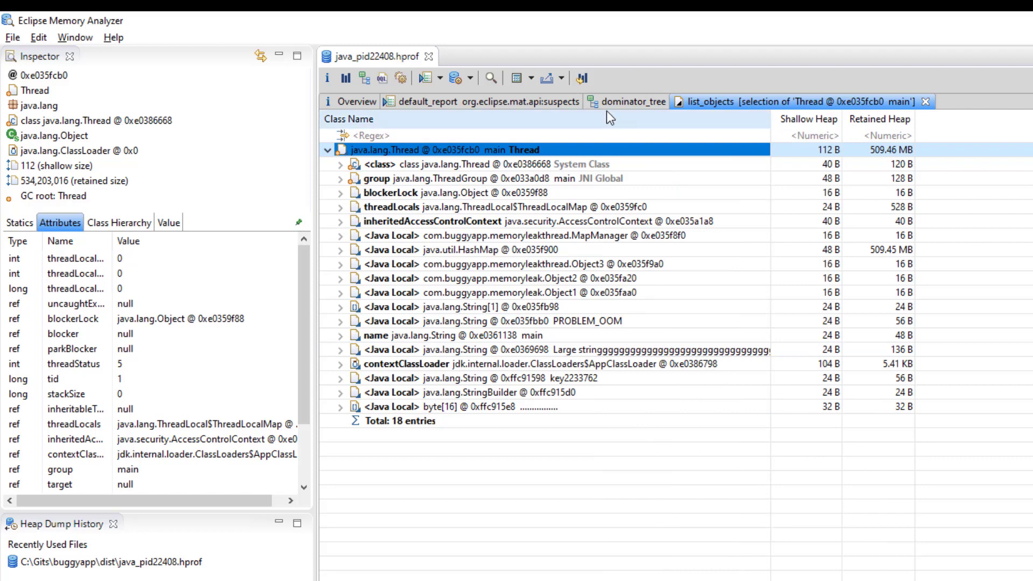
Step: Inspect the thread's local objects Object3, Object2, Object1, the PROBLEM_OOM string and the "Large string" value
click(576, 265)
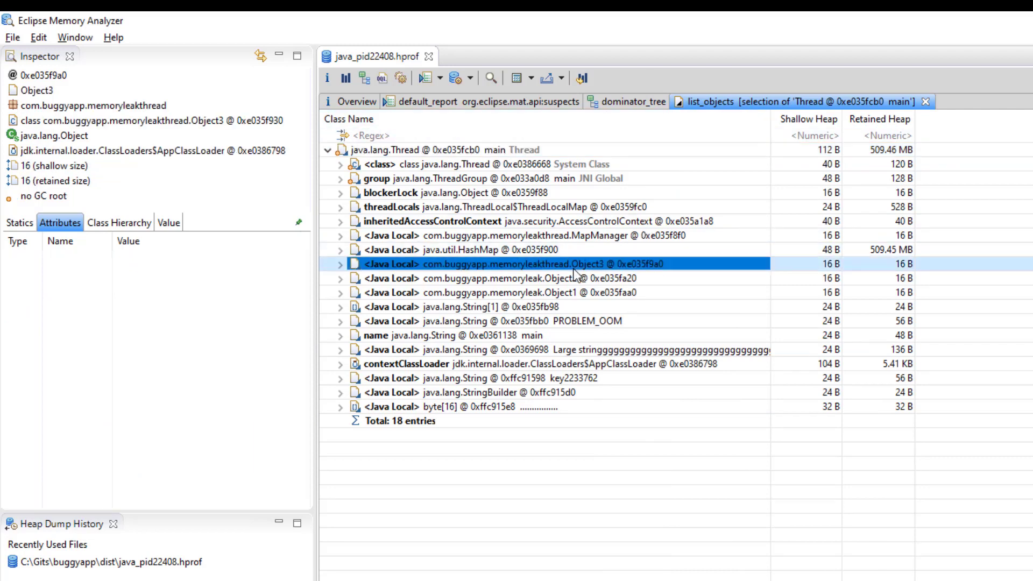
click(621, 279)
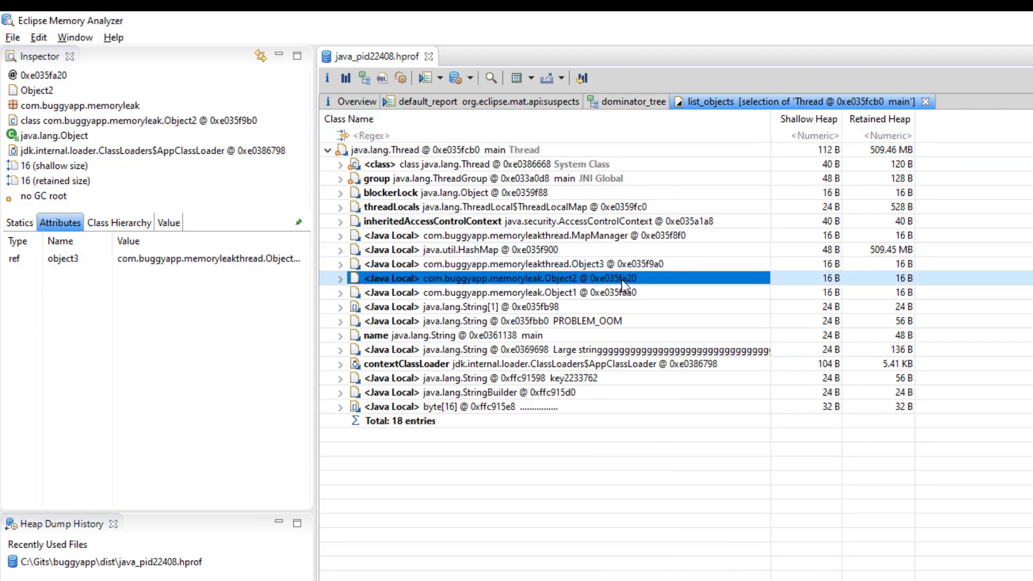
click(625, 294)
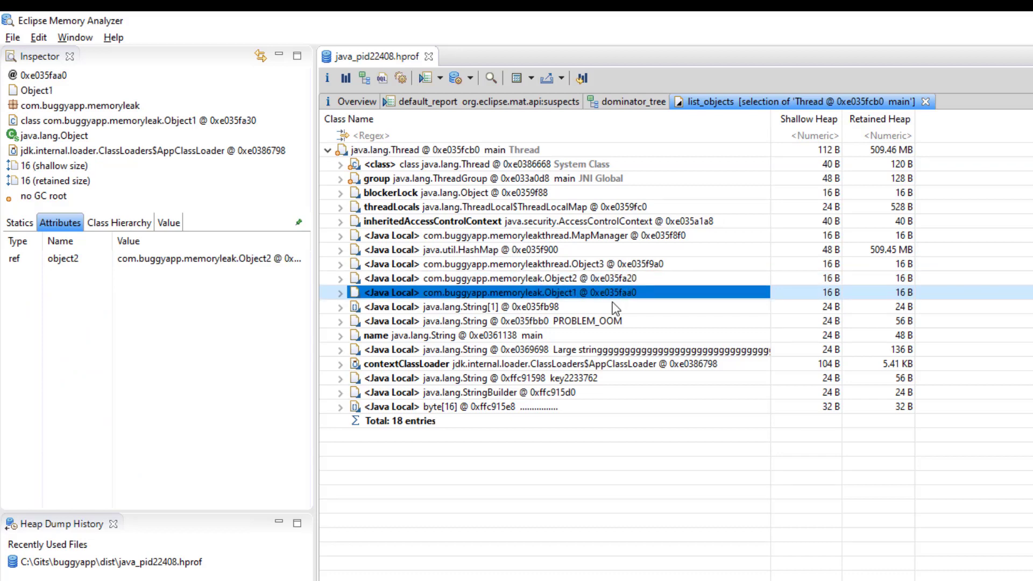
click(580, 323)
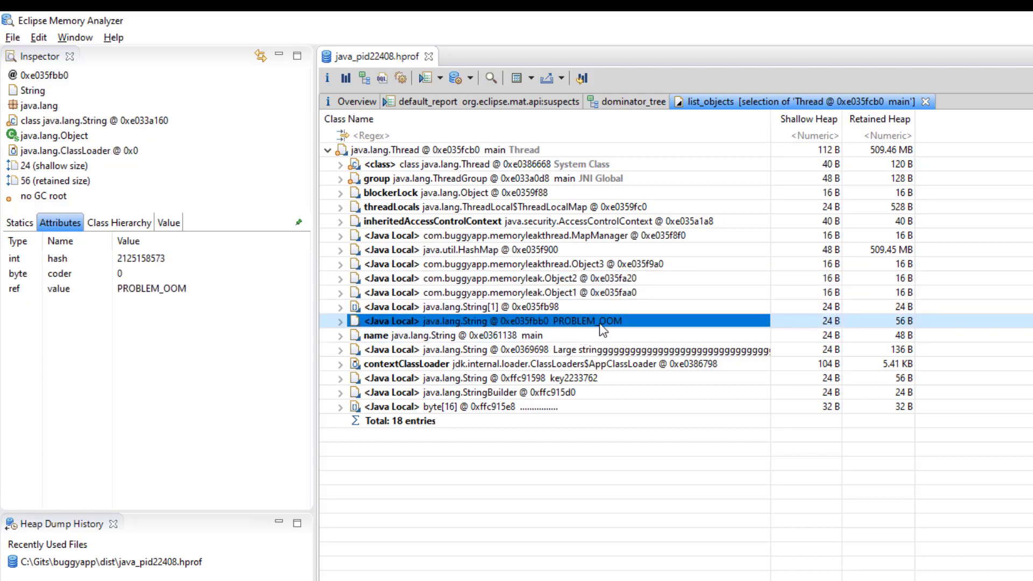
click(596, 349)
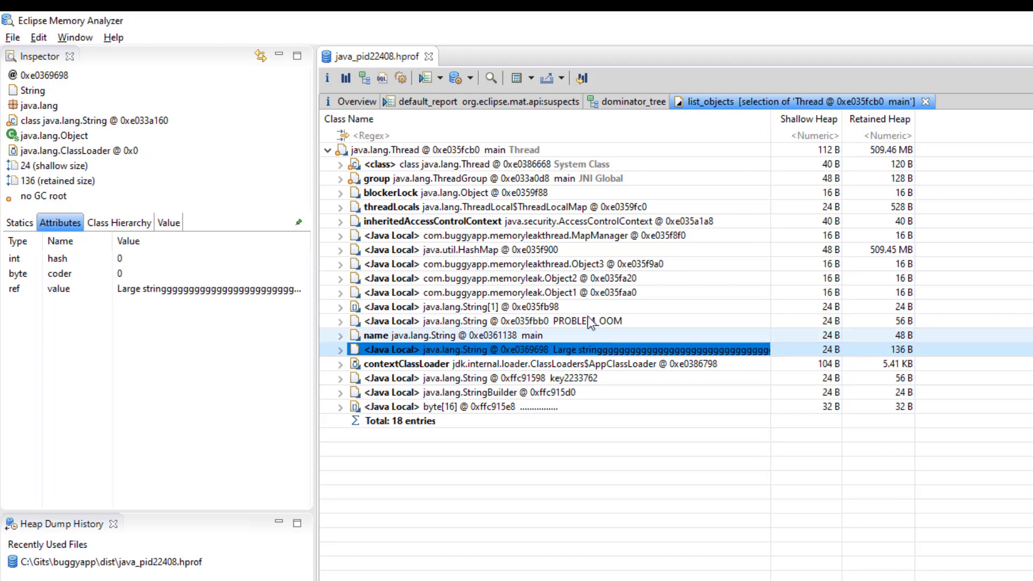
Step: List the outgoing references of com.buggyapp.memoryleakthread.Object3, expand the object, and widen the Class Name column
click(582, 269)
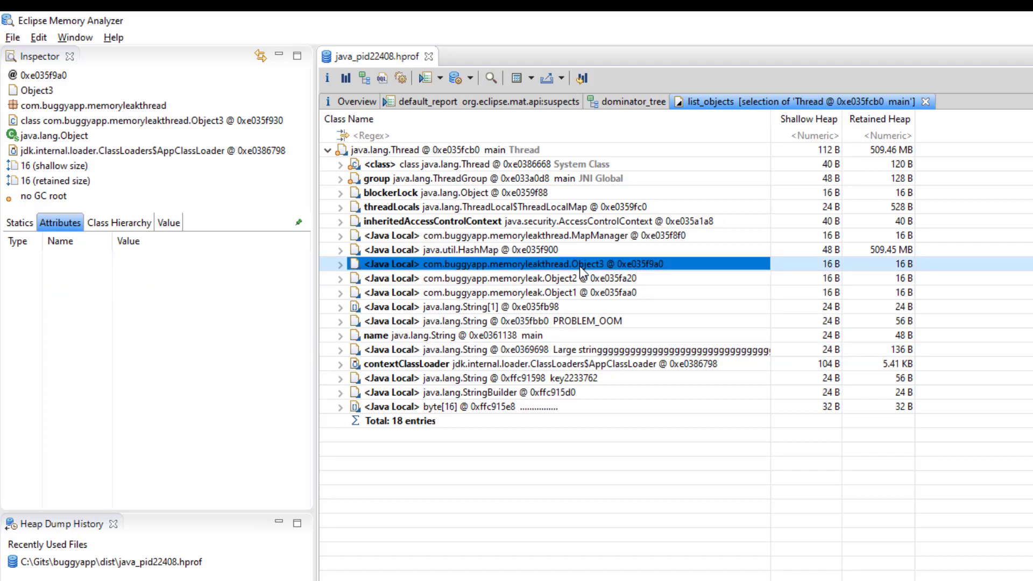
right_click(582, 269)
mouse_move(846, 277)
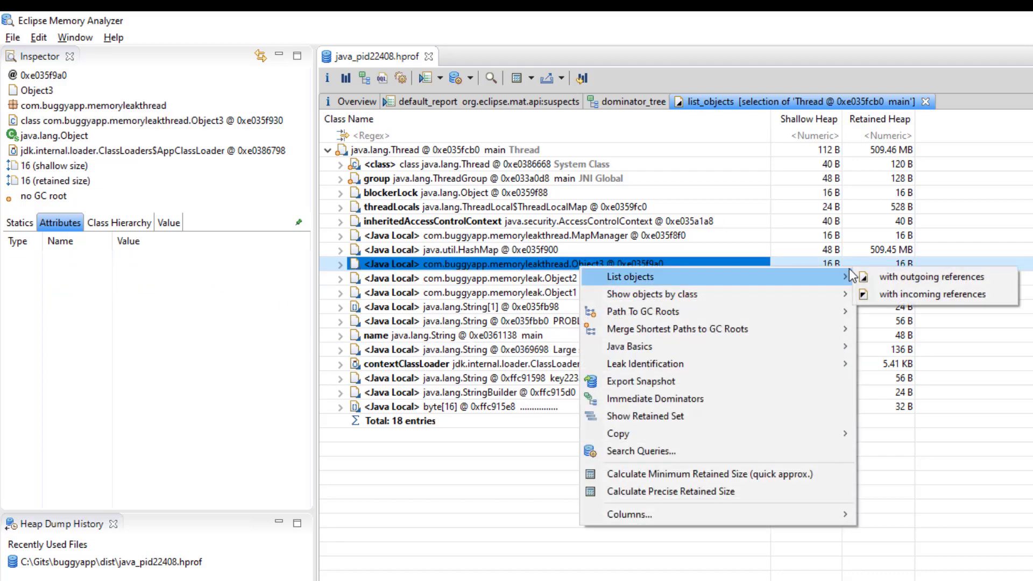
click(915, 281)
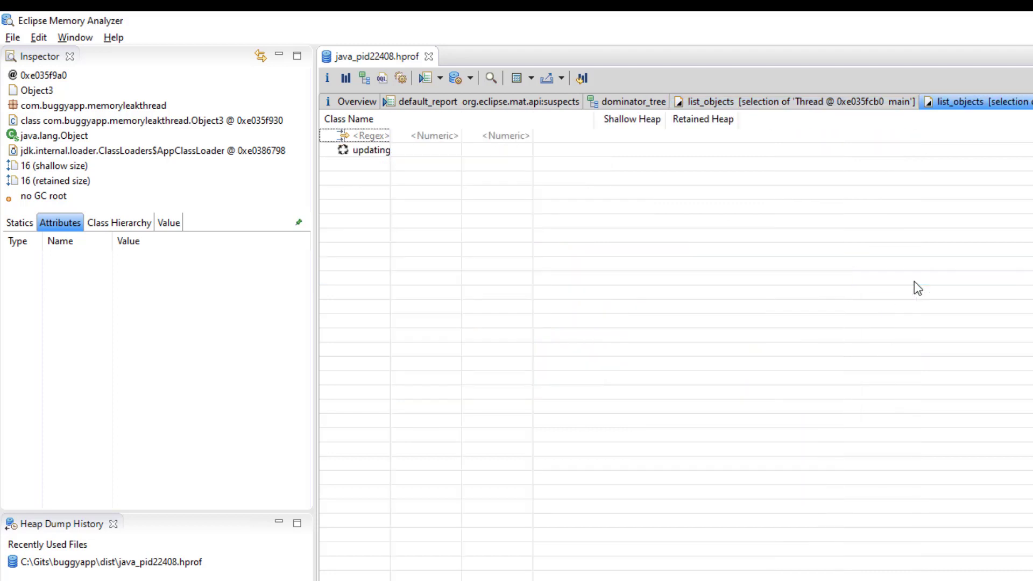
click(468, 154)
double_click(480, 154)
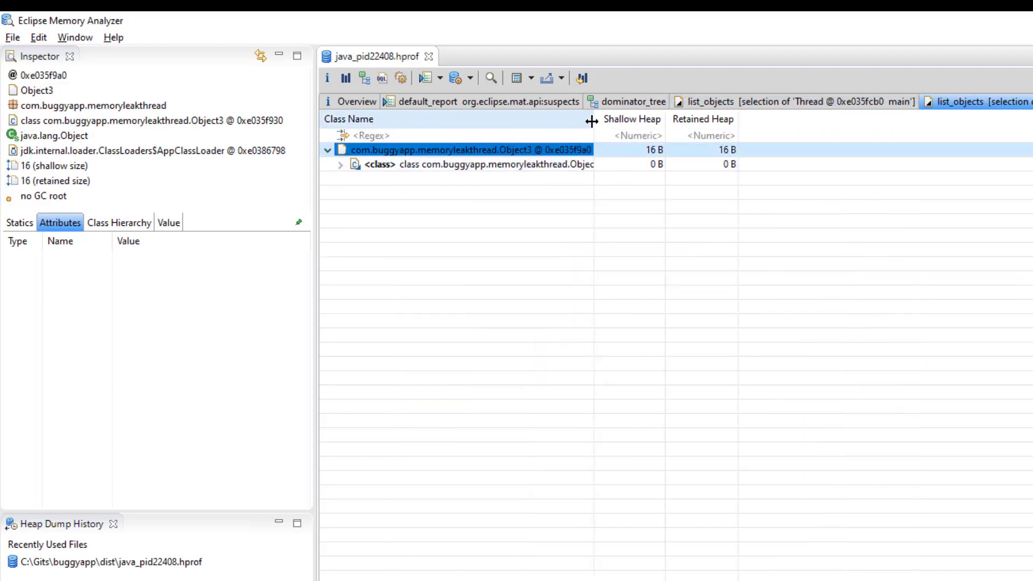
drag(594, 119, 702, 118)
Step: Examine the class, superclass and class loader references under Object3's class, and close the Object3 object list
double_click(547, 168)
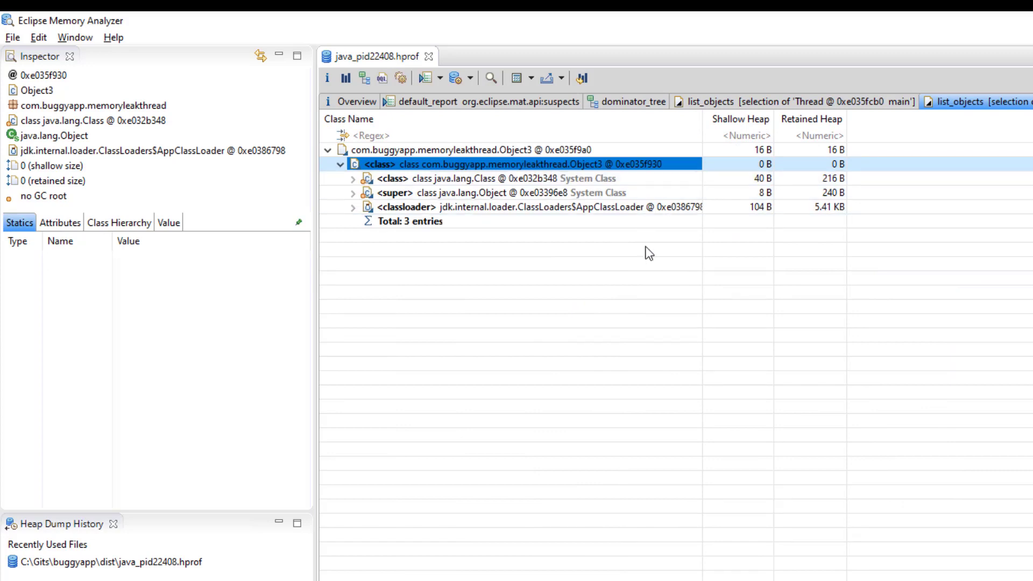
click(544, 180)
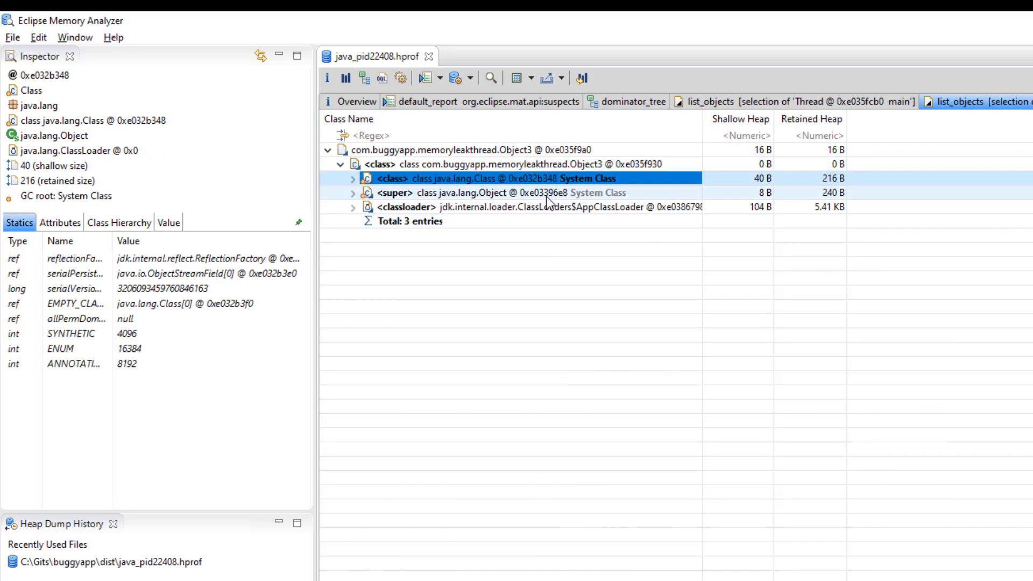
double_click(595, 206)
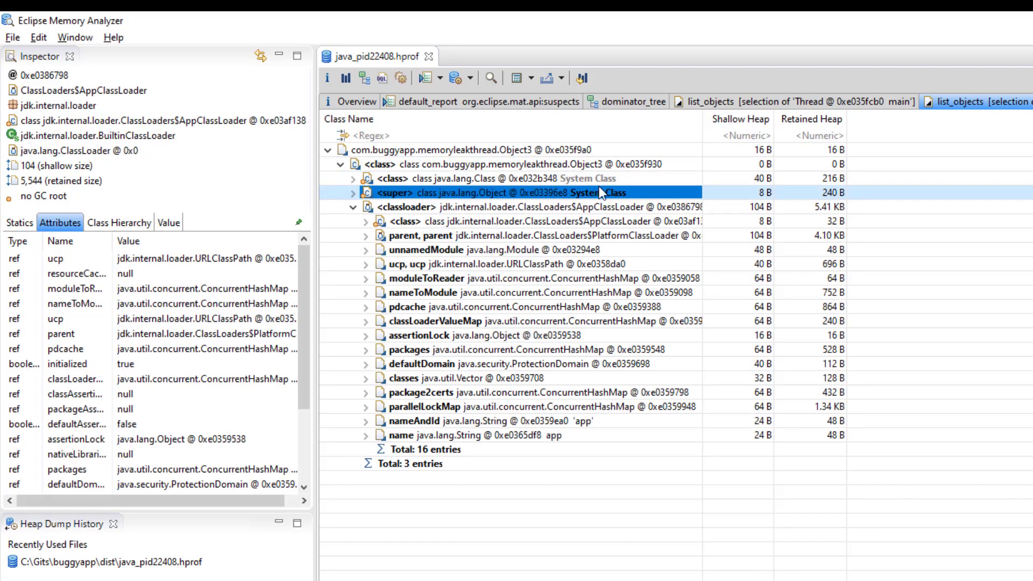
click(599, 194)
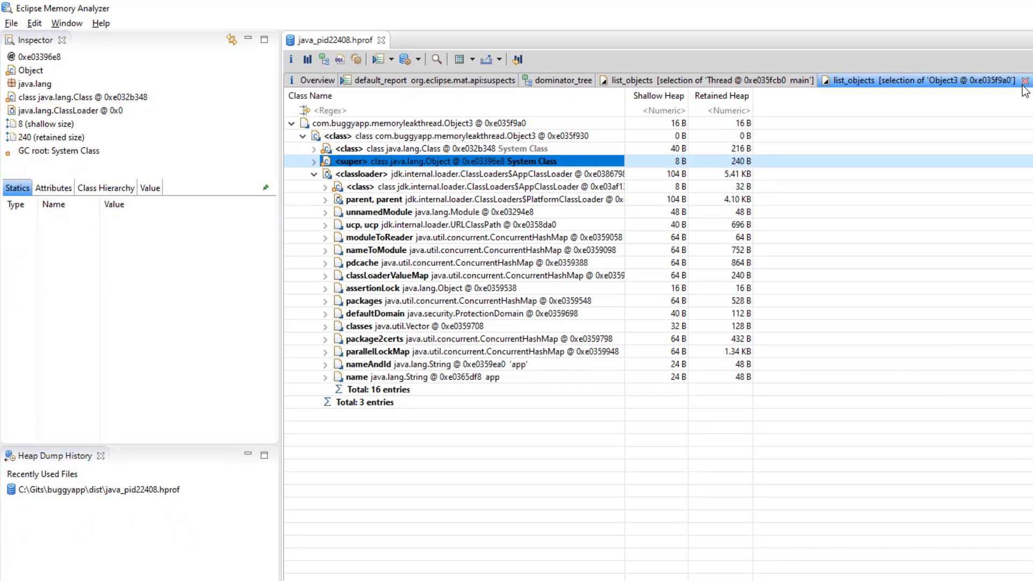
click(1025, 80)
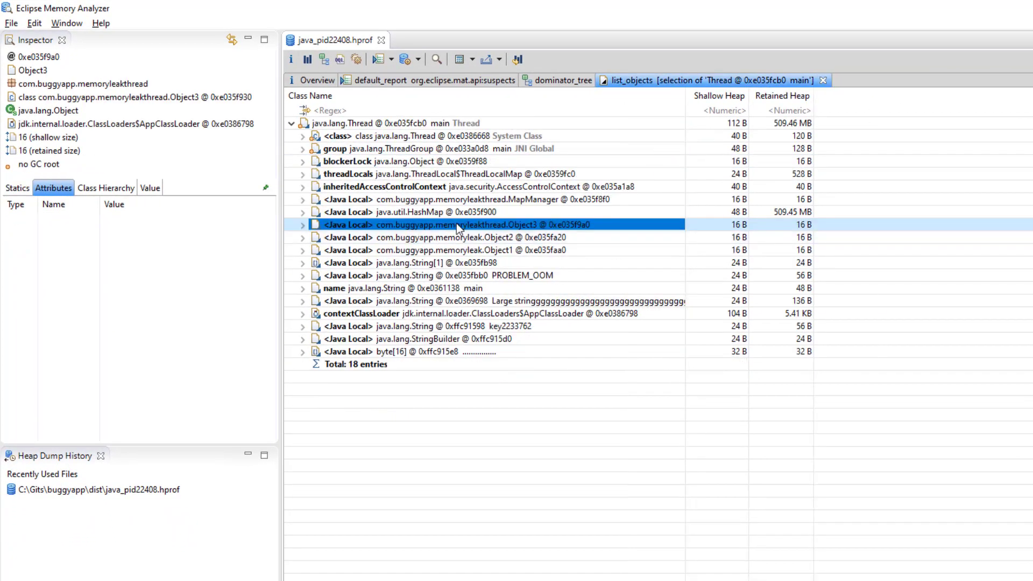
Step: List the incoming references of com.buggyapp.memoryleakthread.Object3, expand the object, and widen the Class Name column
right_click(457, 225)
mouse_move(539, 235)
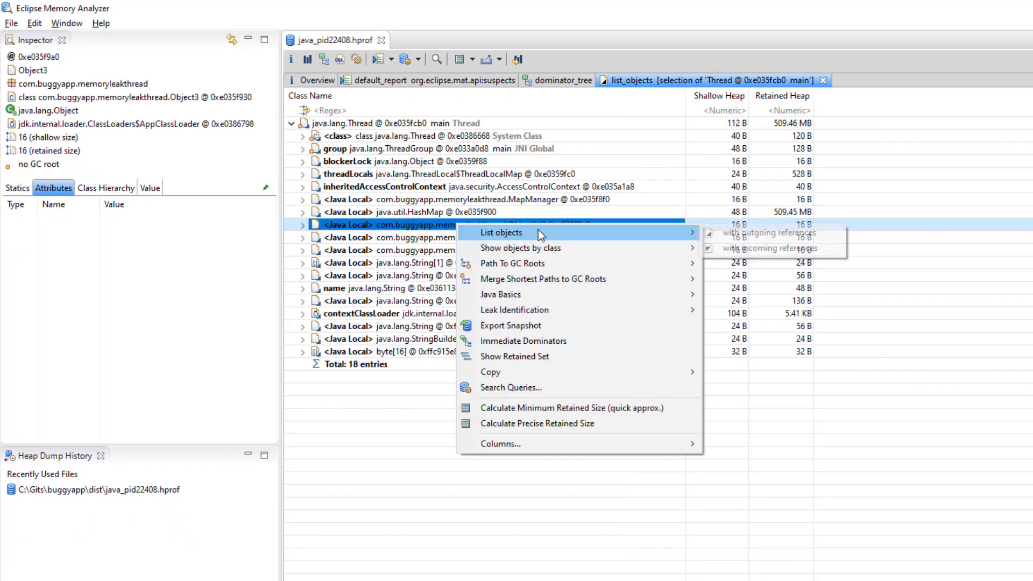
click(753, 248)
double_click(510, 124)
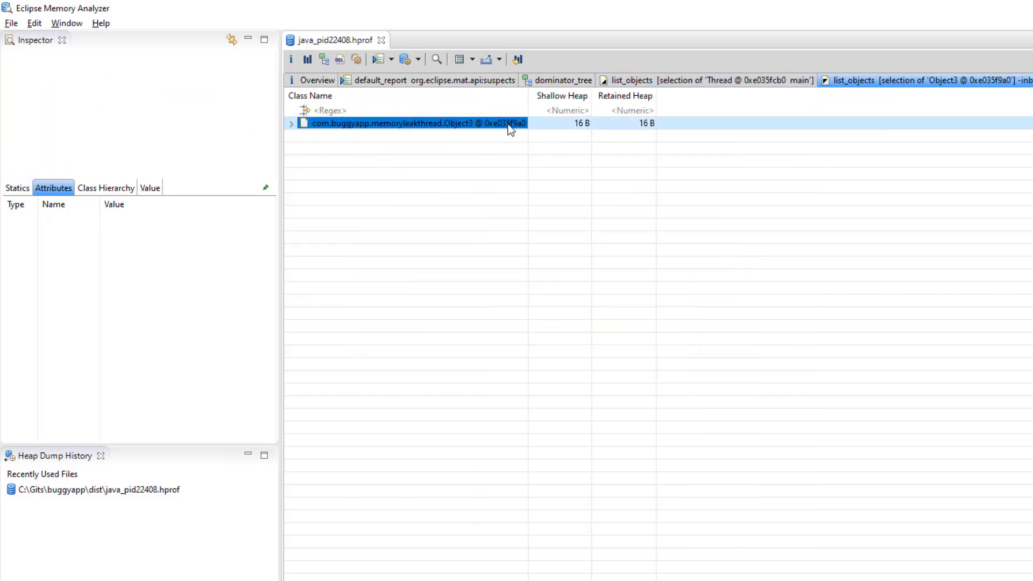
drag(530, 98, 677, 98)
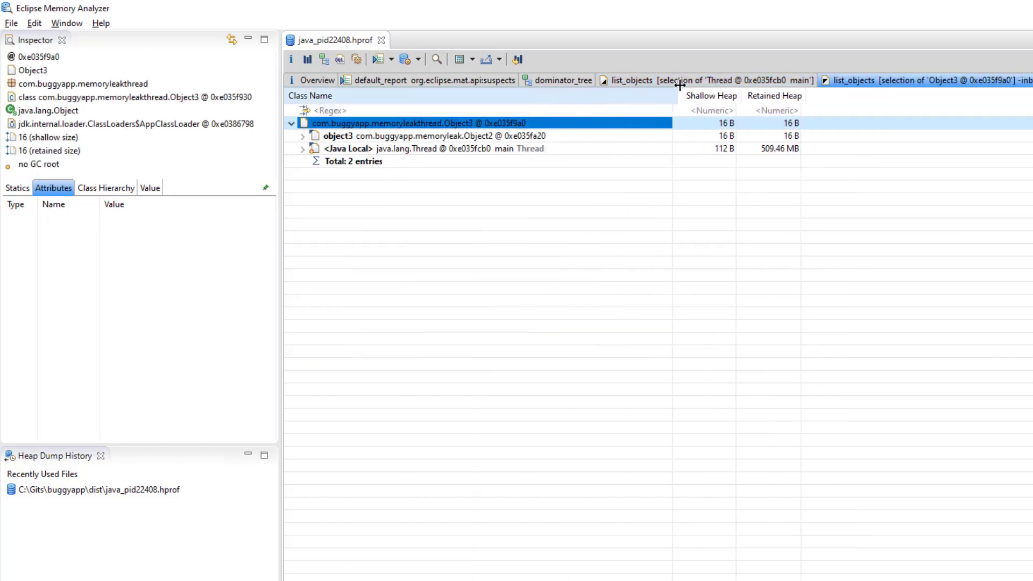
Step: Expand the incoming reference chain through Object2 and Object1 down to the MemoryLeakDemo class, and inspect Object1's main thread reference
double_click(448, 137)
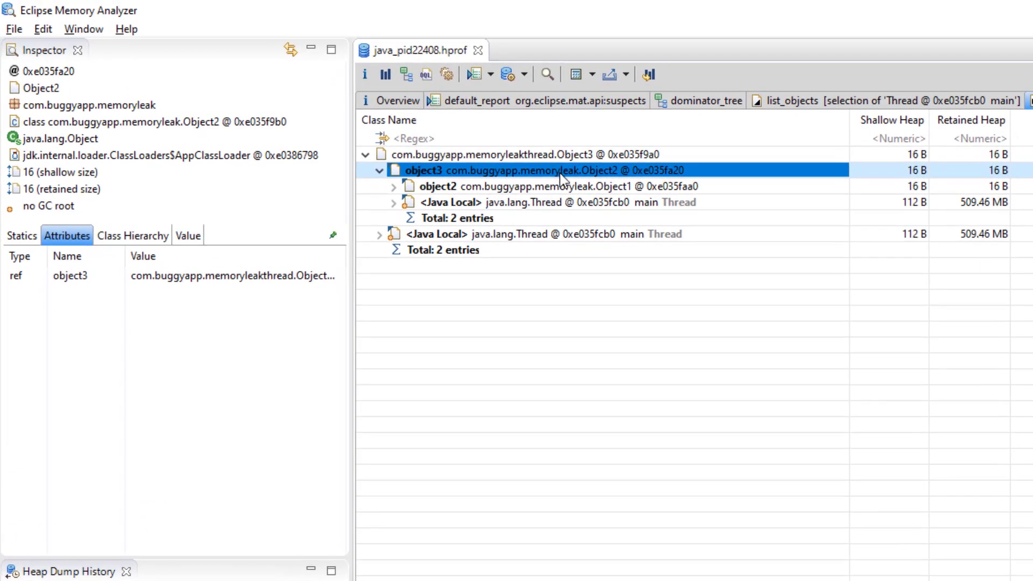
double_click(569, 188)
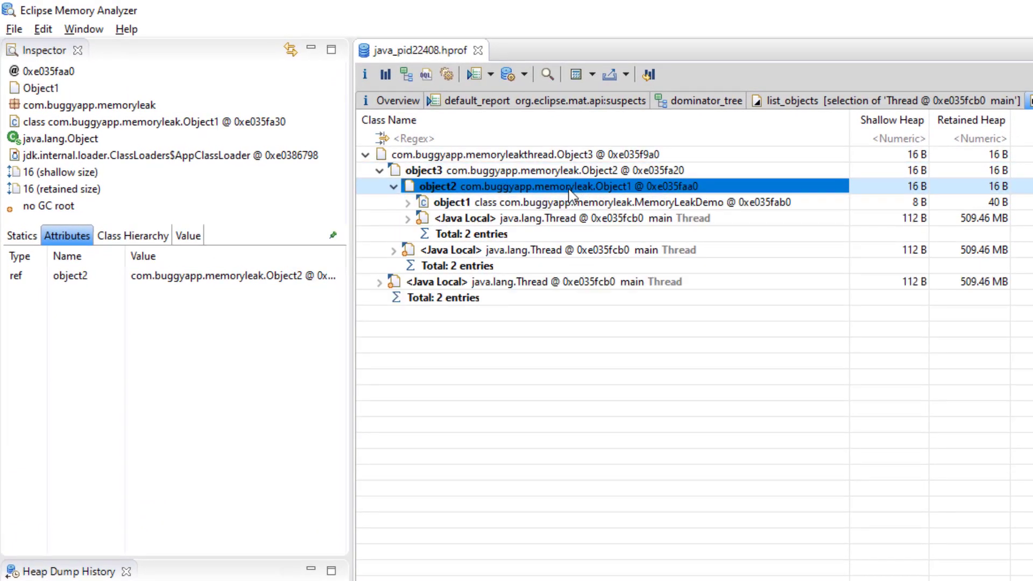
double_click(683, 205)
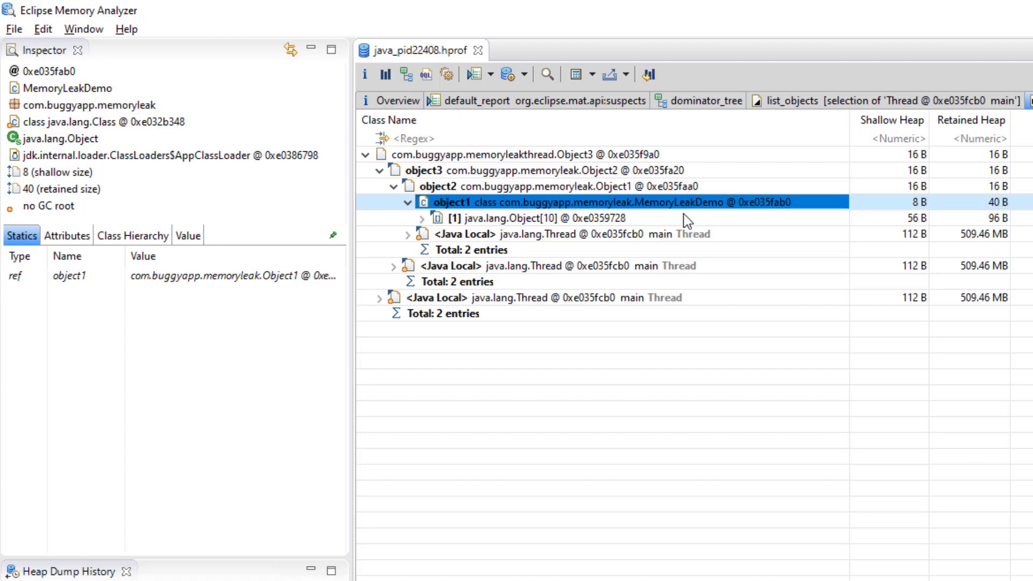
click(684, 234)
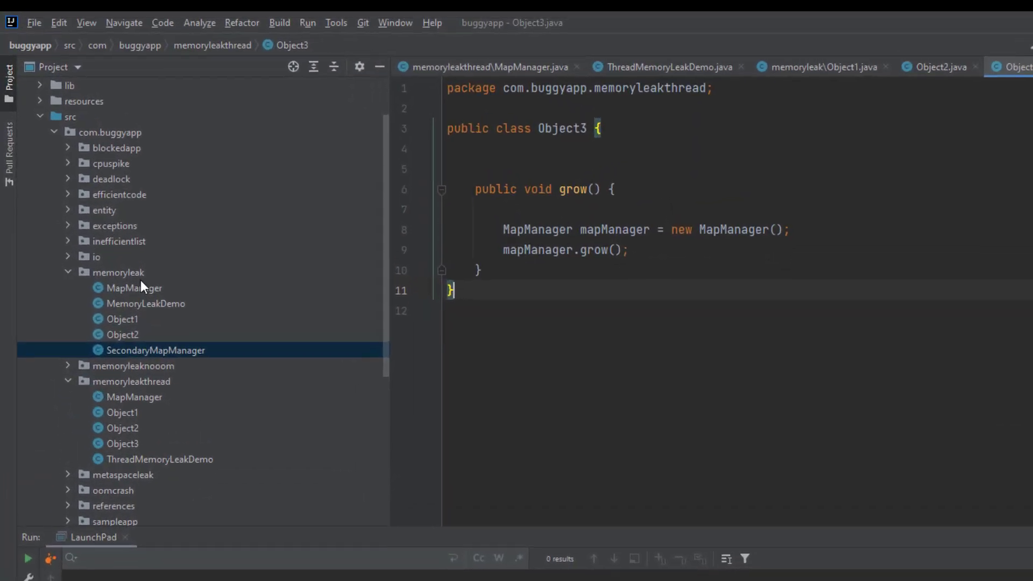
Step: Switch to IntelliJ IDEA and examine the memoryleak package's classes MapManager, MemoryLeakDemo, Object1 and Object2 alongside the memoryleakthread package
click(82, 187)
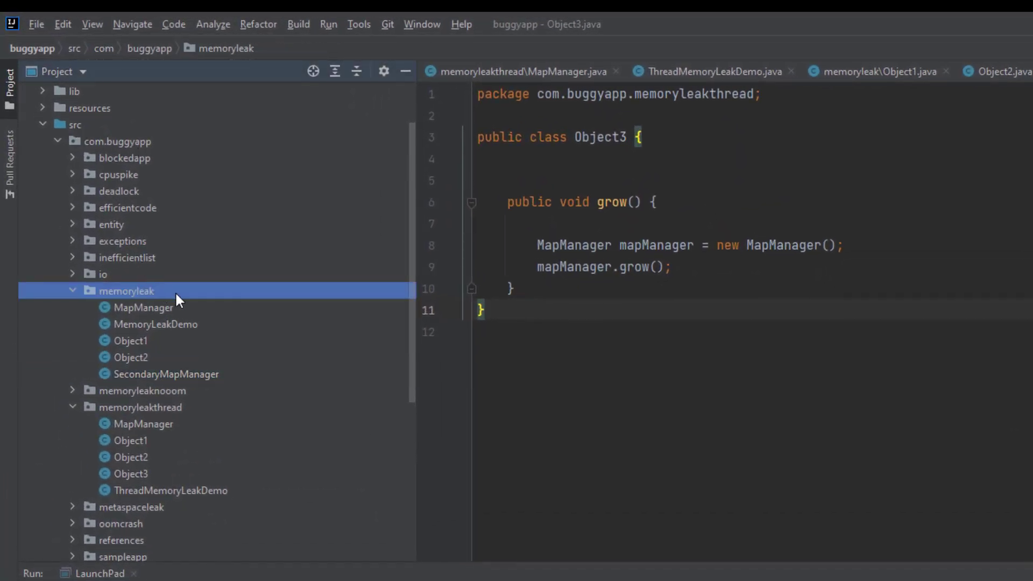
click(195, 414)
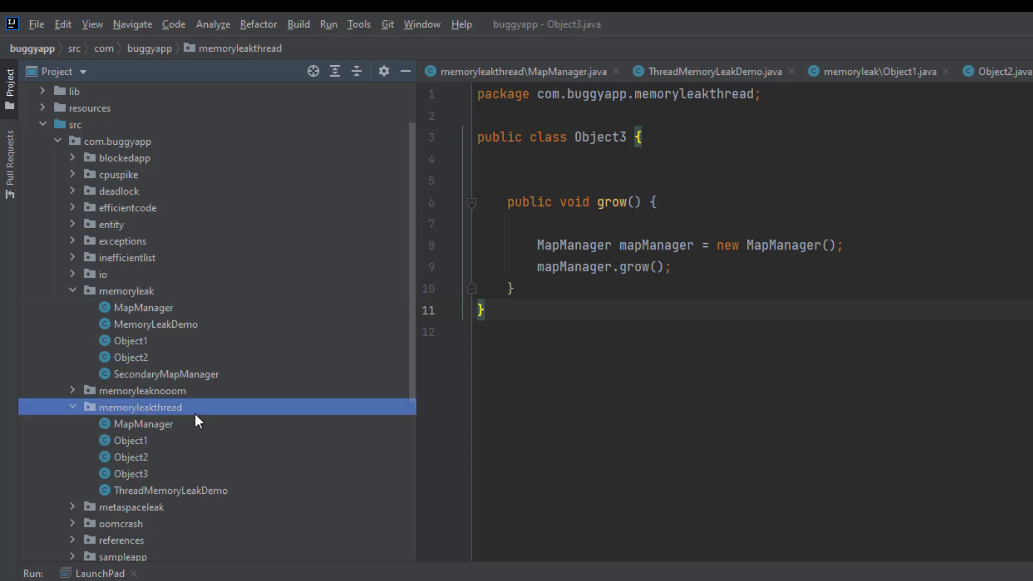
click(167, 296)
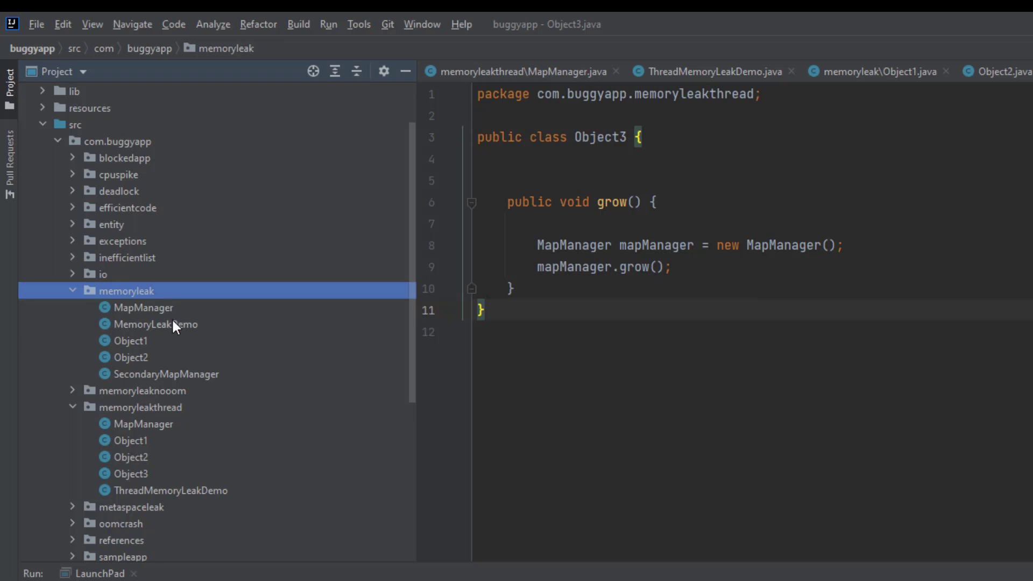
click(176, 309)
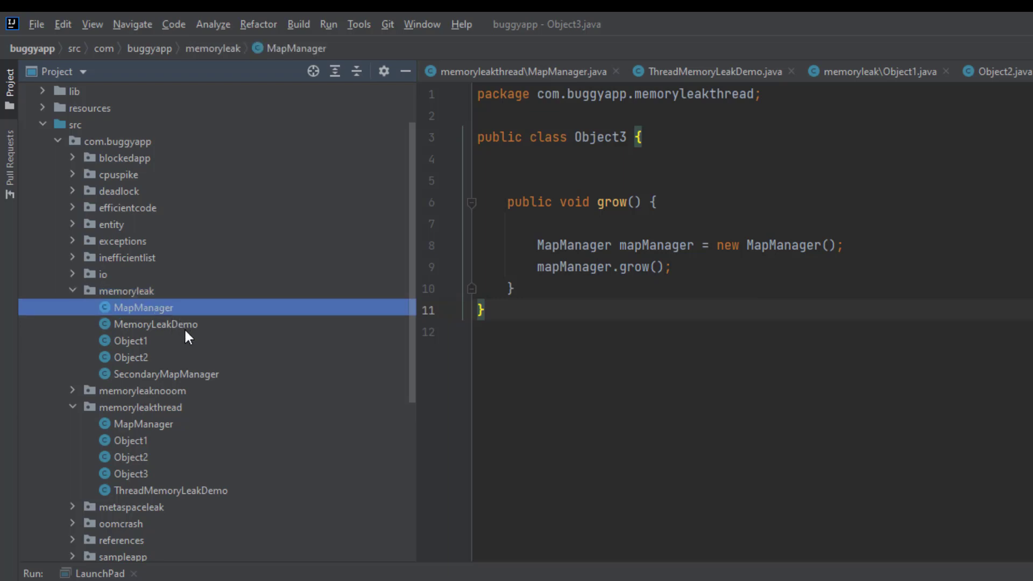
click(184, 328)
click(185, 340)
click(187, 358)
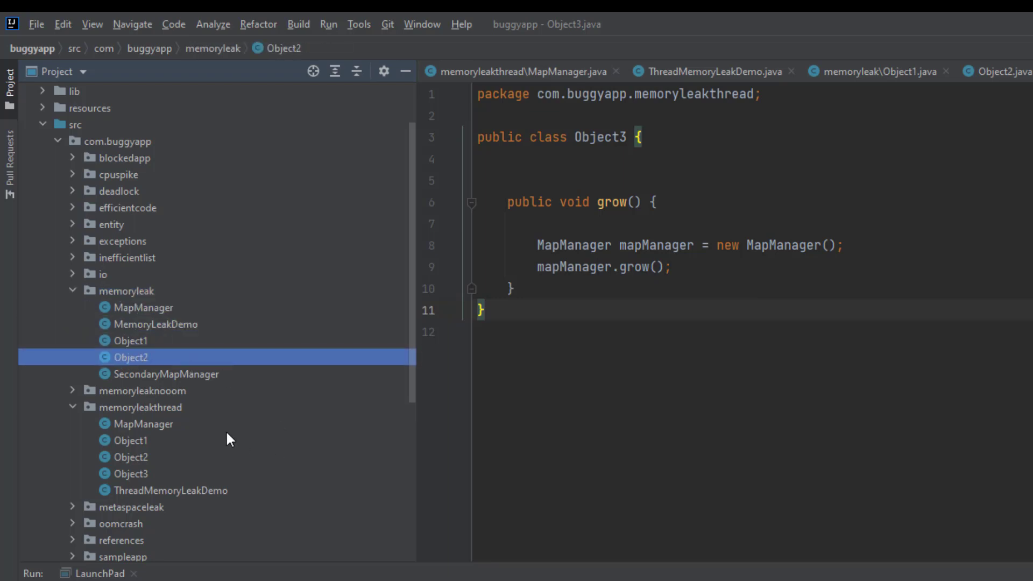
Step: Look over MapManager, Object1, Object2 and Object3 in the memoryleakthread package, and compare its MapManager with the one in memoryleak
click(197, 430)
click(202, 457)
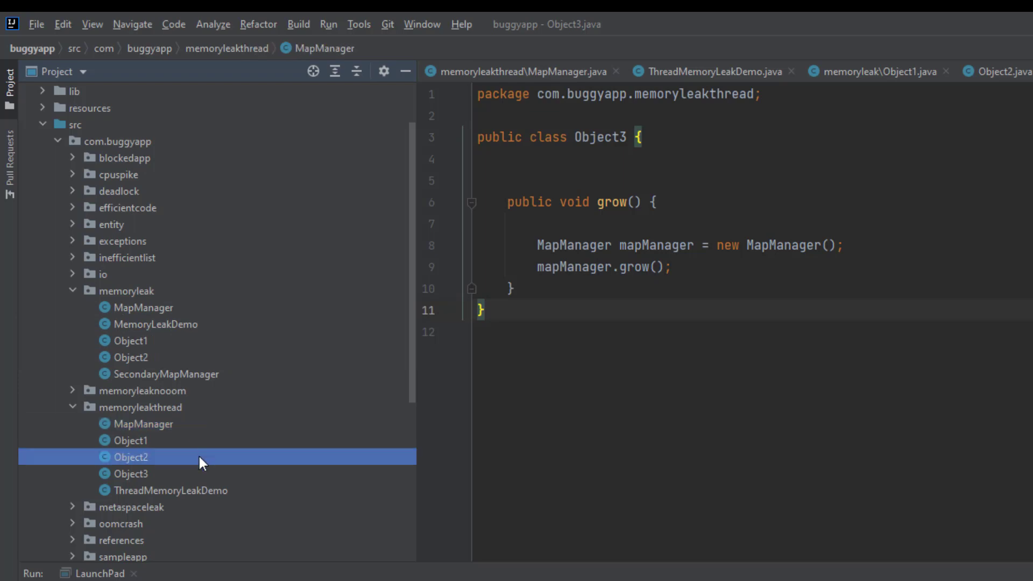
click(203, 441)
click(200, 474)
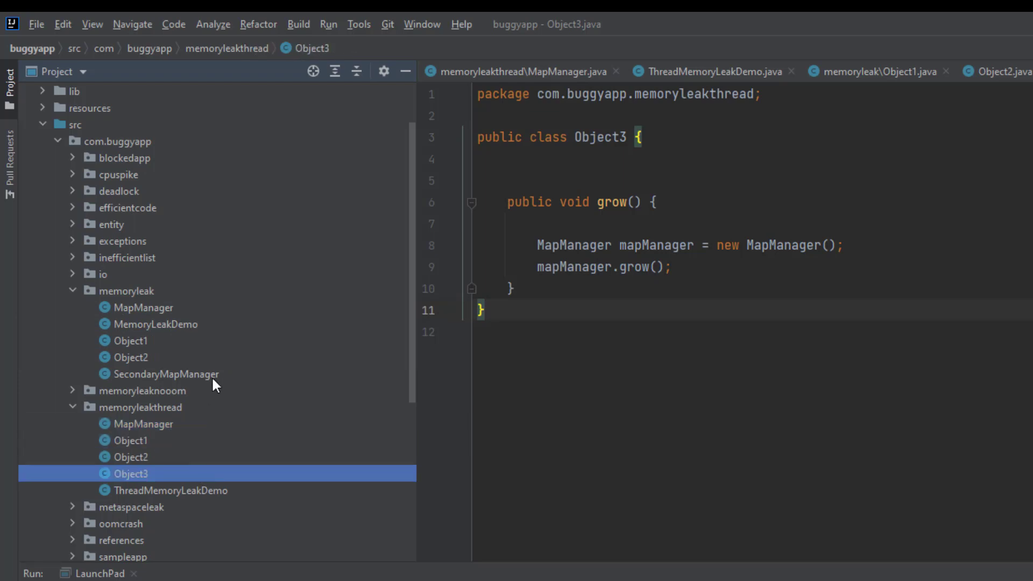
click(171, 311)
click(154, 422)
click(144, 312)
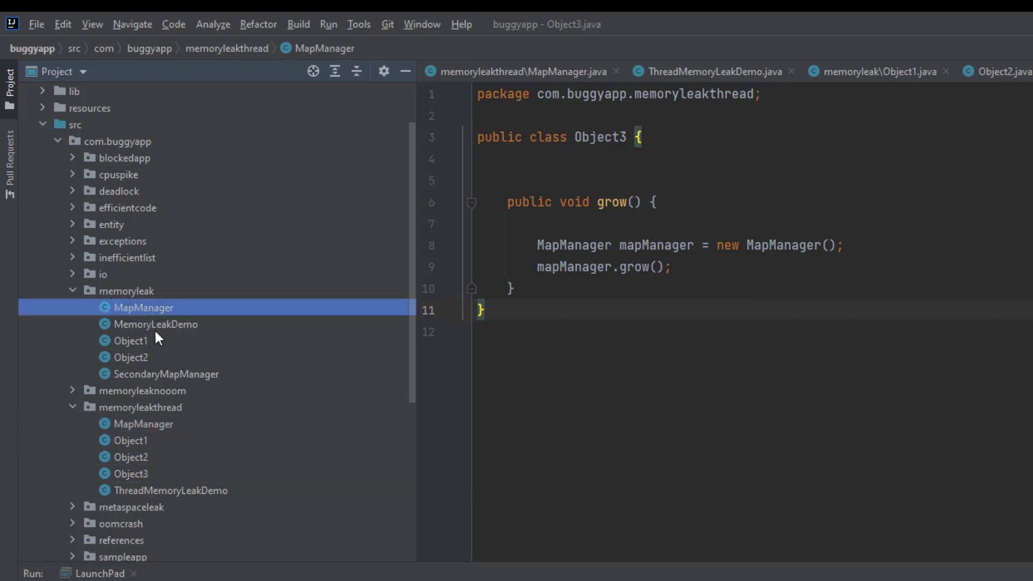
click(151, 422)
click(159, 304)
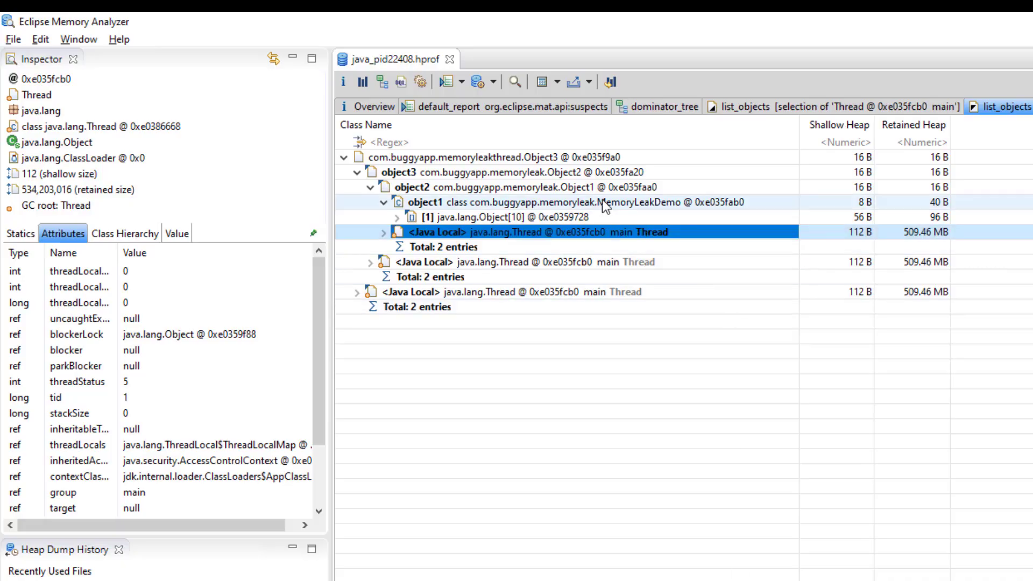
Step: Switch to Eclipse Memory Analyzer and compare the MemoryLeakDemo class reference with the memoryleakthread.MapManager object in the dominator tree
click(602, 202)
click(660, 105)
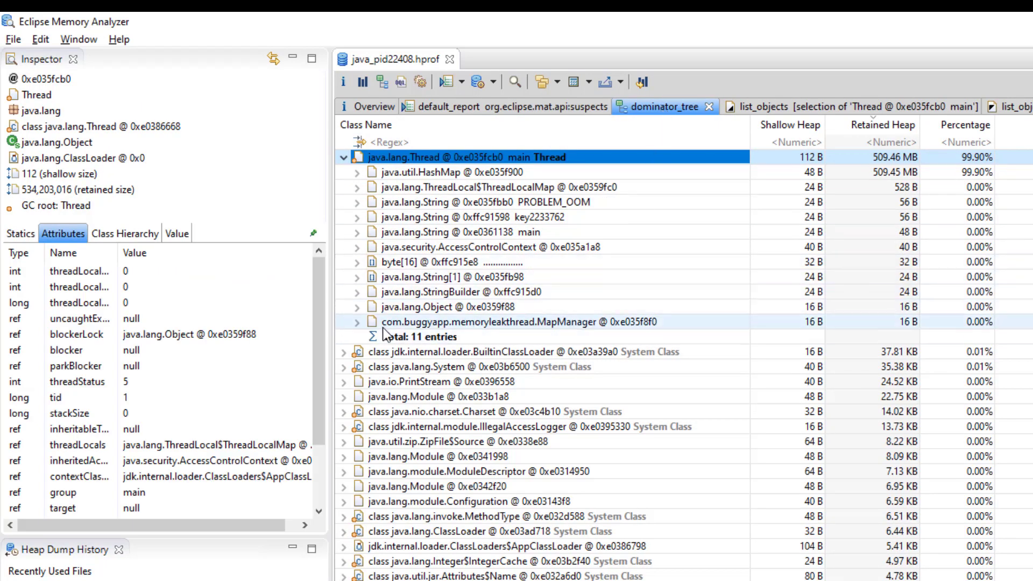
click(424, 325)
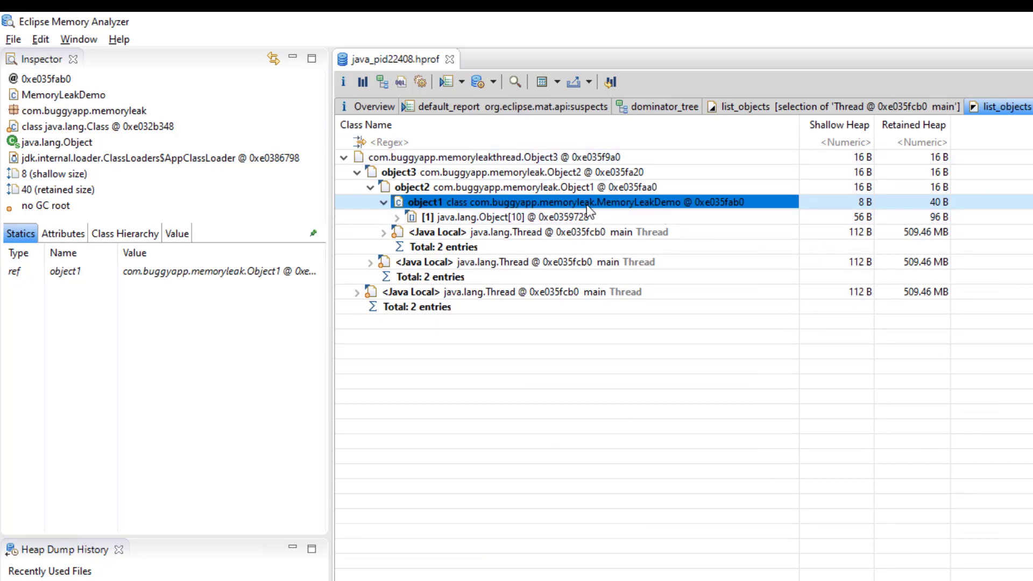
click(646, 107)
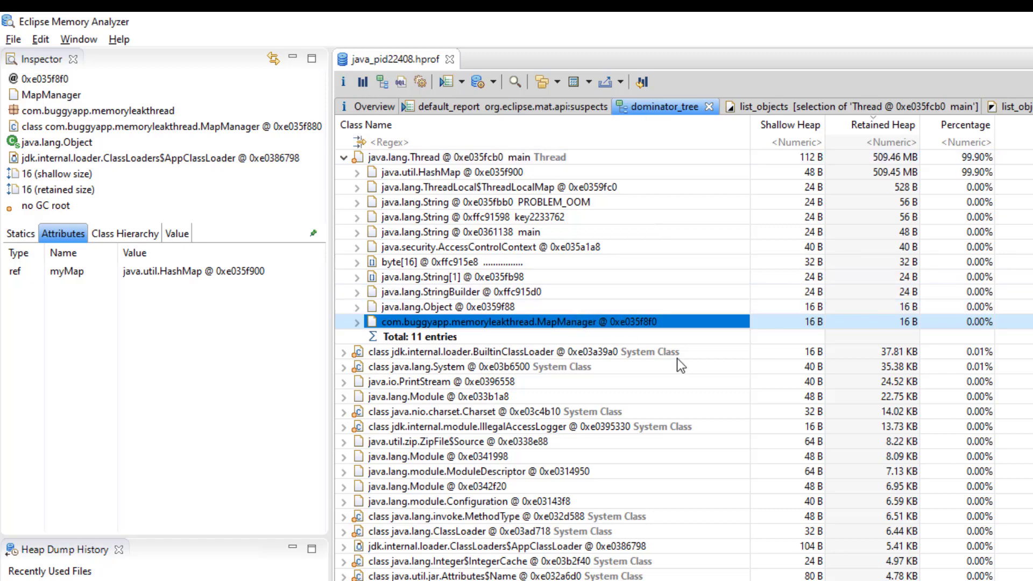
Step: Switch to IntelliJ IDEA, open MapManager from the memoryleakthread package, and highlight the myMap variable in its HashMap declaration
key(alt+Tab)
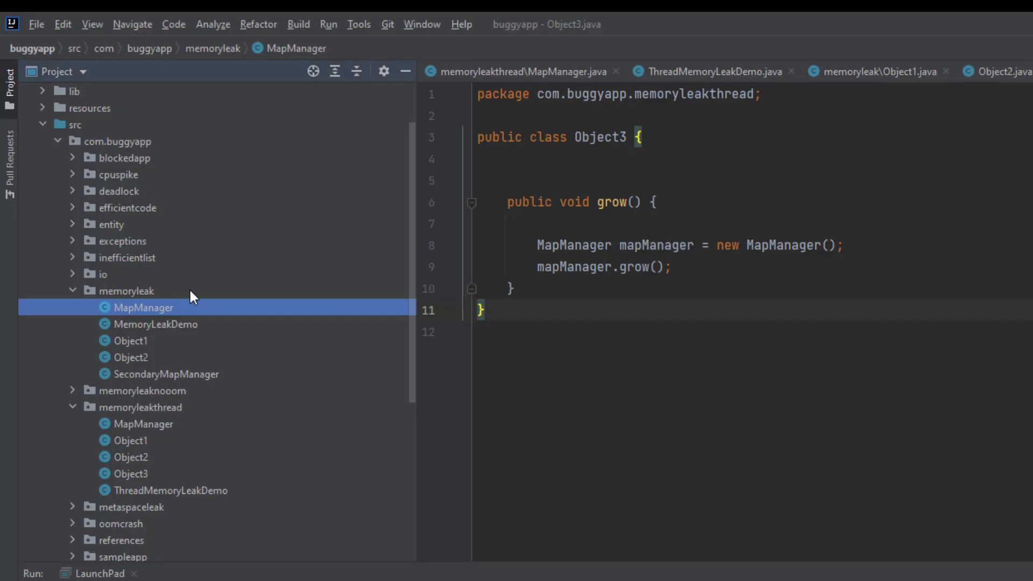
click(169, 407)
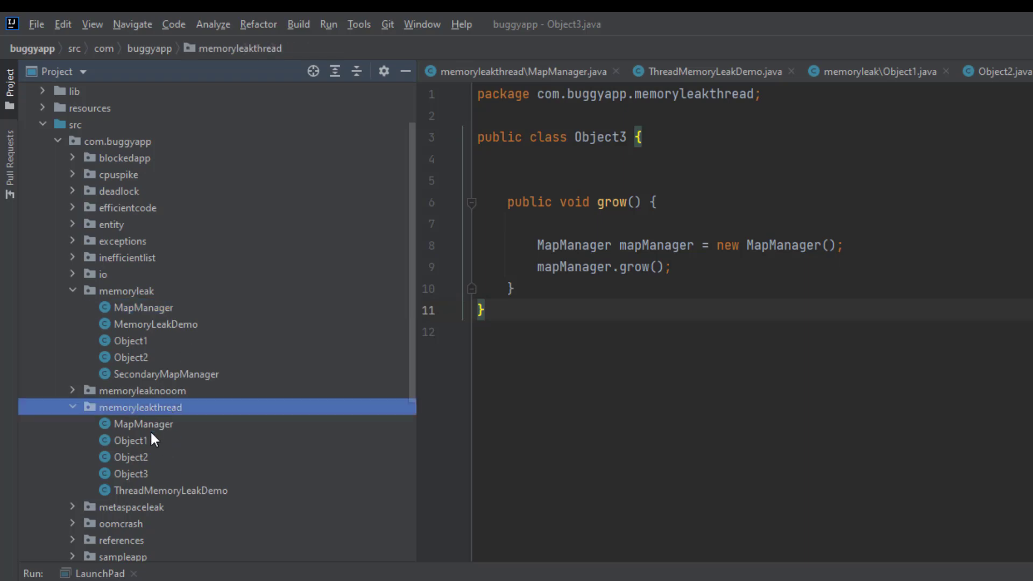
double_click(151, 425)
scroll(693, 277, down, 1)
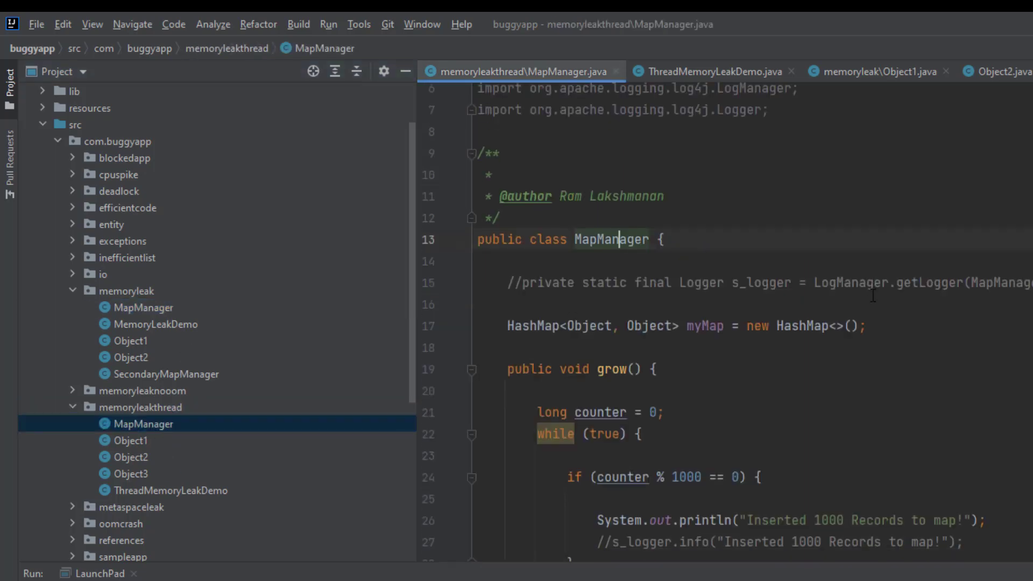
click(693, 275)
double_click(693, 275)
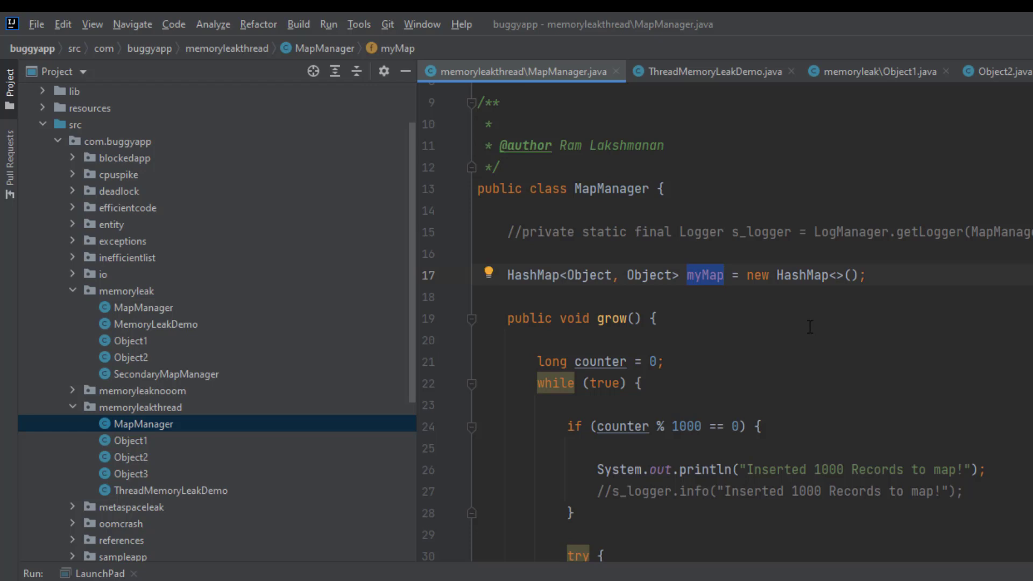
Step: Read the grow() method from the "Inserted 1000 Records to map!" message to the myMap.put call, highlighting the message text
scroll(809, 326, down, 1)
scroll(810, 326, down, 1)
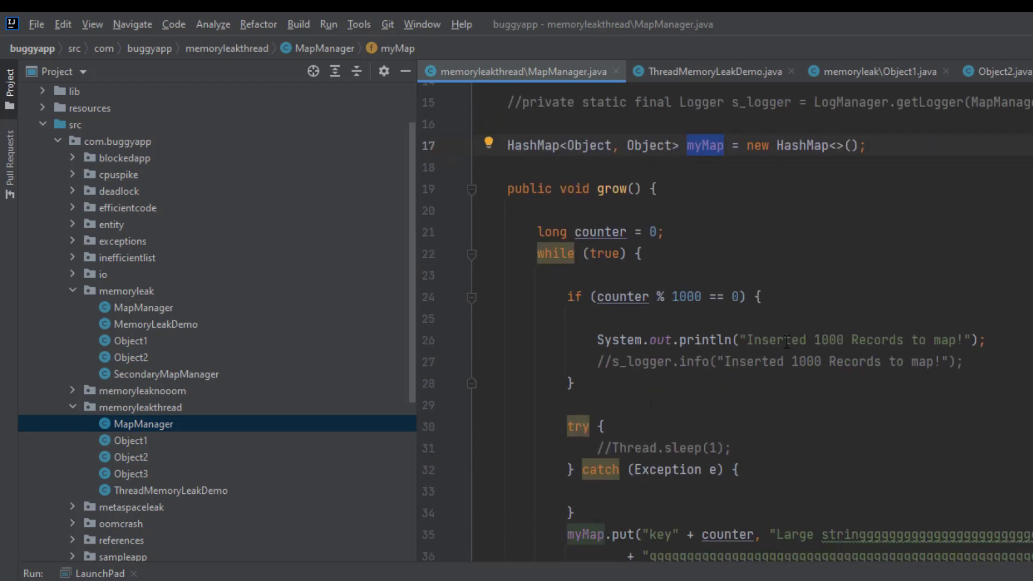
drag(776, 339, 950, 338)
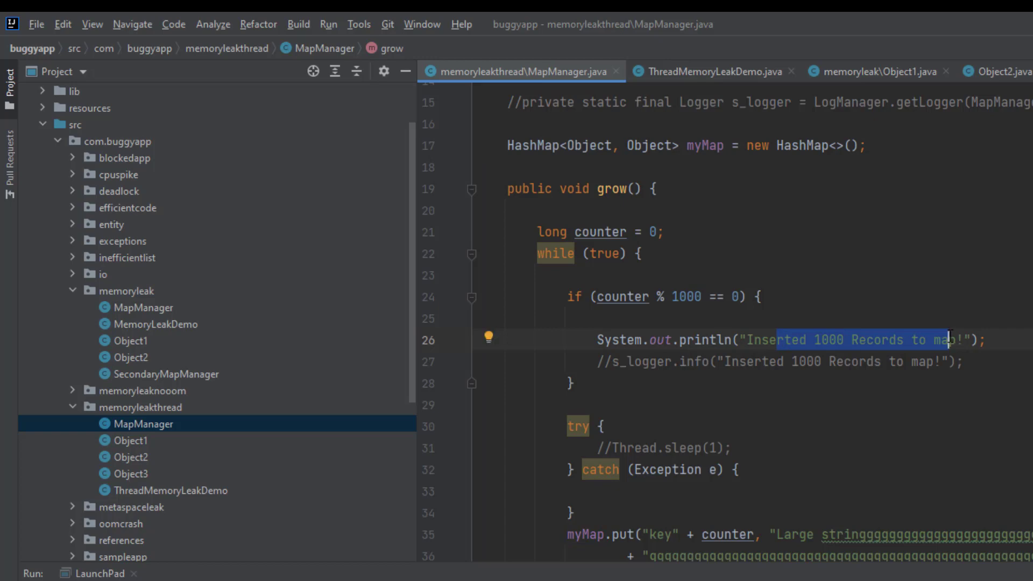
scroll(950, 338, down, 3)
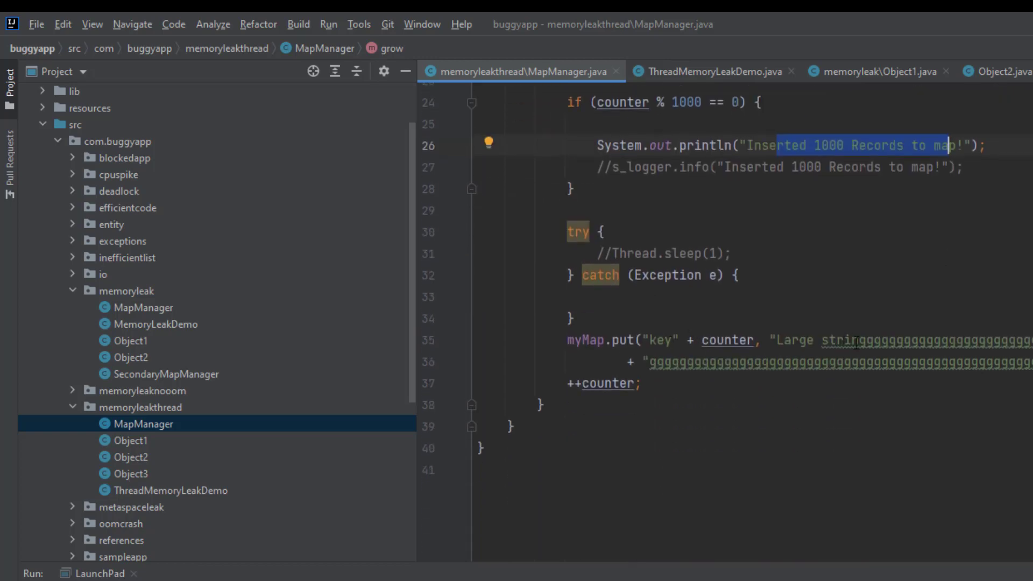
Step: Review the myMap declaration again together with how the endless while loop in grow() keeps adding large strings to it
scroll(858, 343, up, 5)
scroll(857, 343, down, 2)
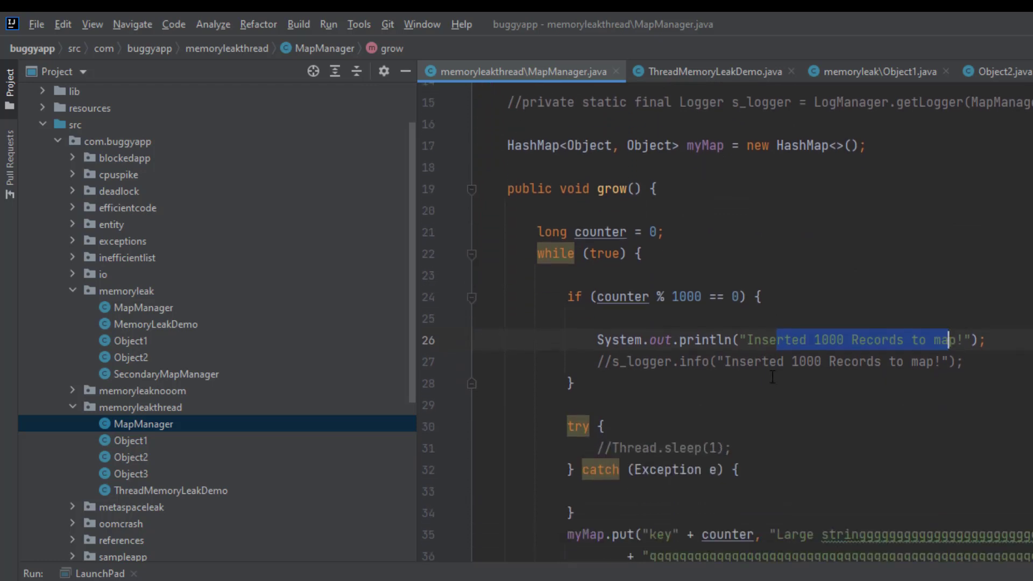
scroll(772, 378, down, 1)
scroll(789, 339, up, 2)
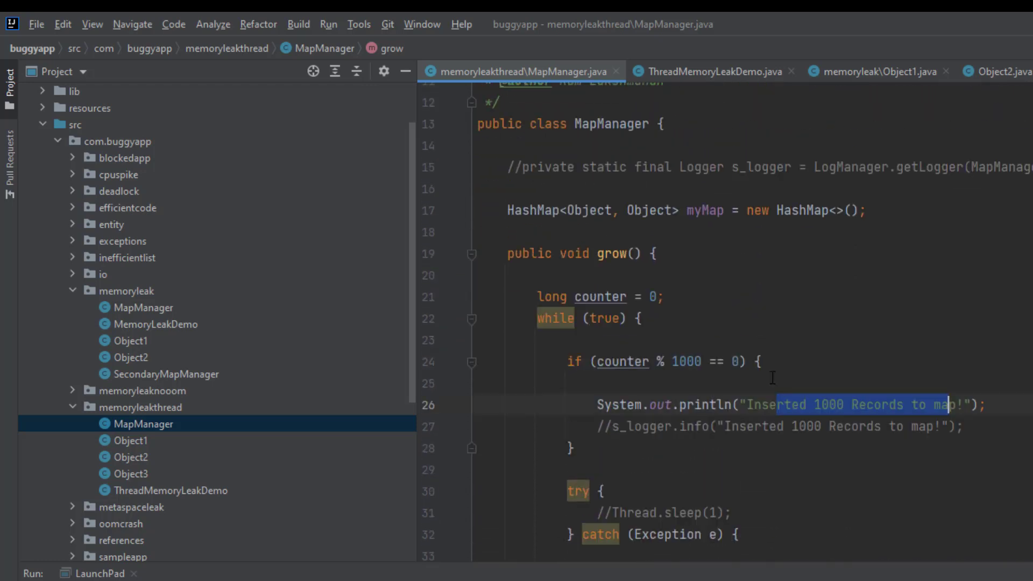
scroll(789, 339, down, 3)
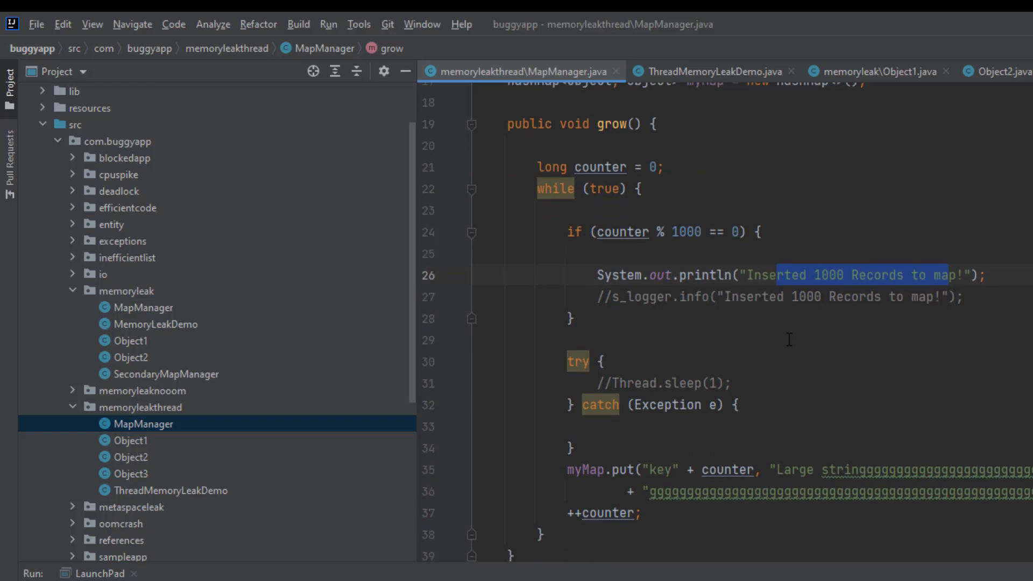
scroll(788, 340, up, 1)
scroll(789, 339, up, 2)
scroll(789, 340, up, 1)
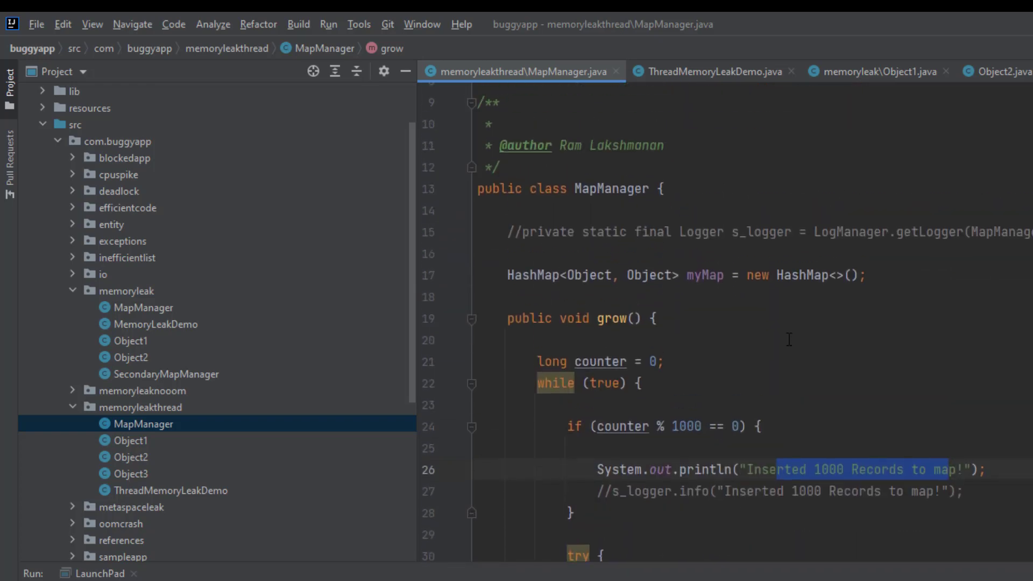
scroll(819, 342, down, 4)
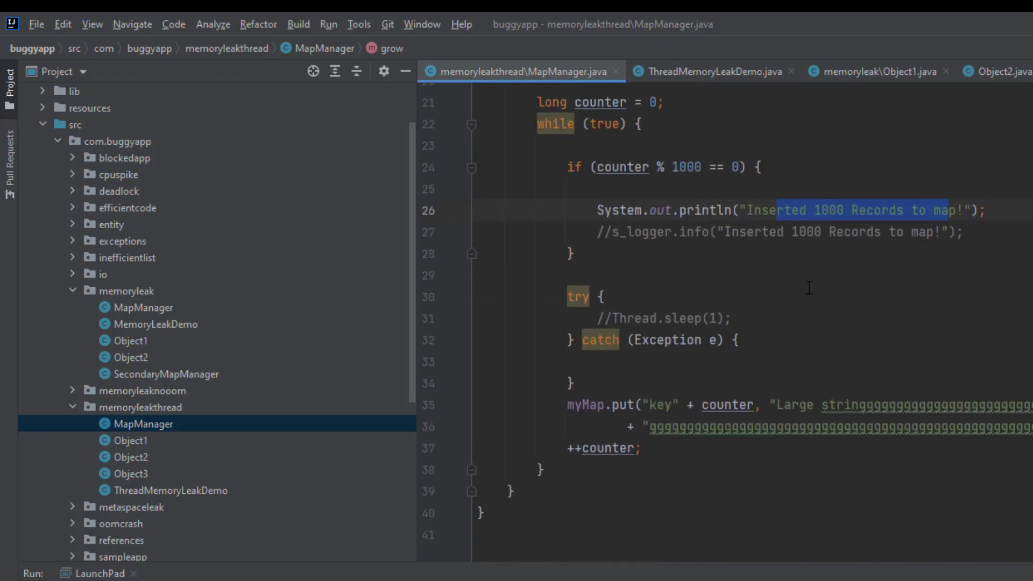
scroll(809, 288, up, 5)
scroll(808, 288, down, 2)
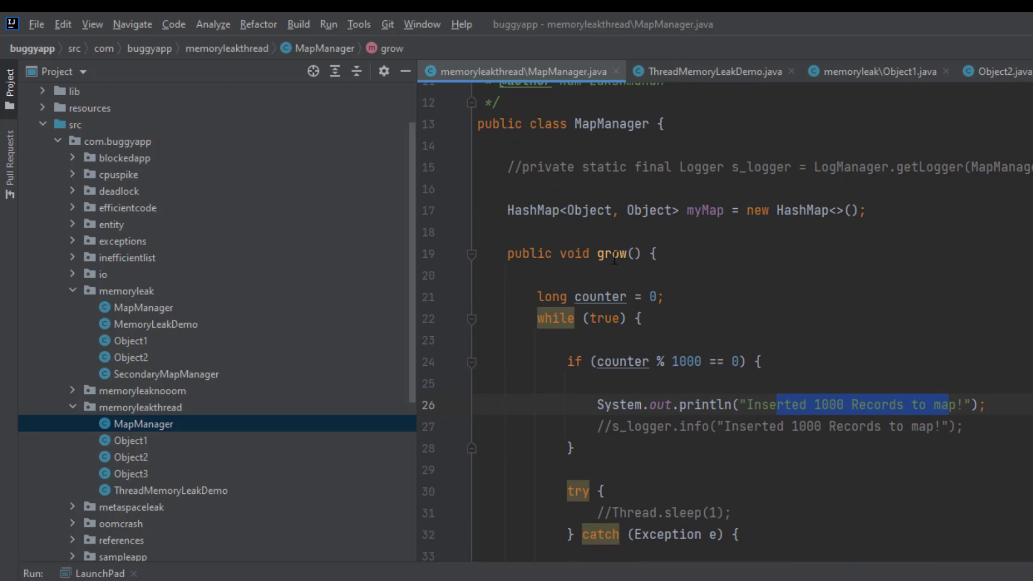
click(615, 258)
click(537, 276)
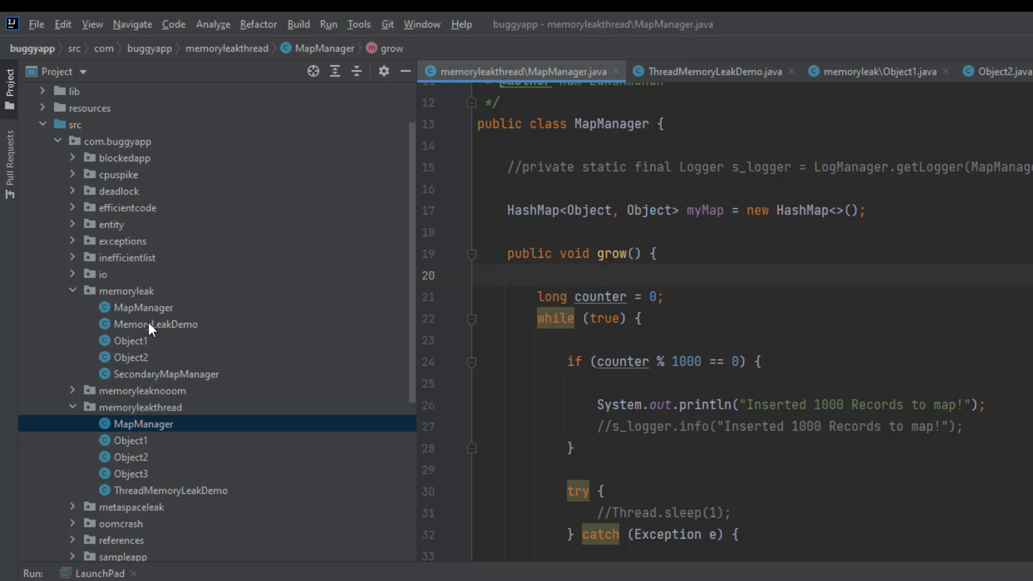
Step: Switch to Eclipse Memory Analyzer and reopen the list of incoming references for Object3
key(alt+Tab)
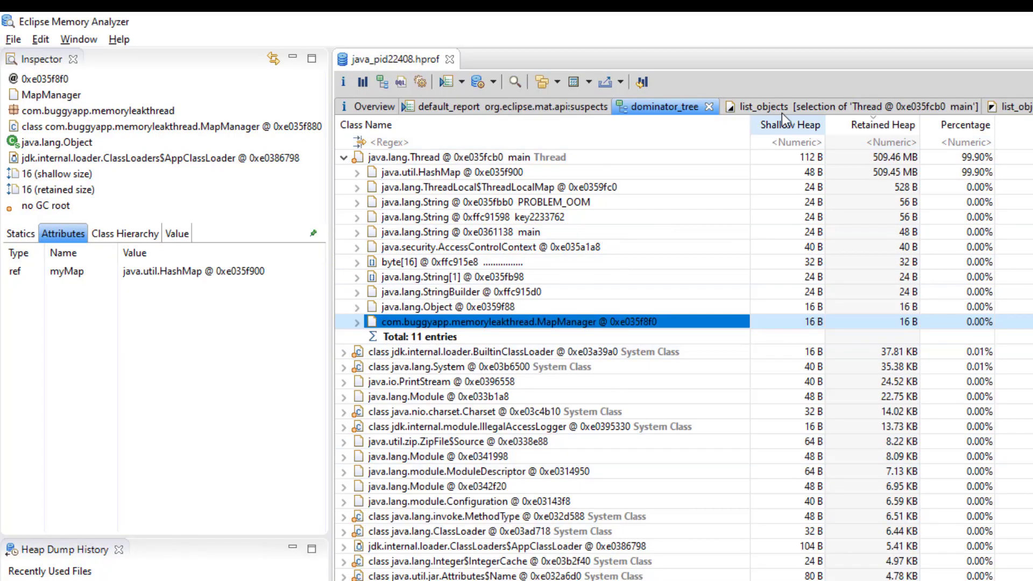
click(1014, 107)
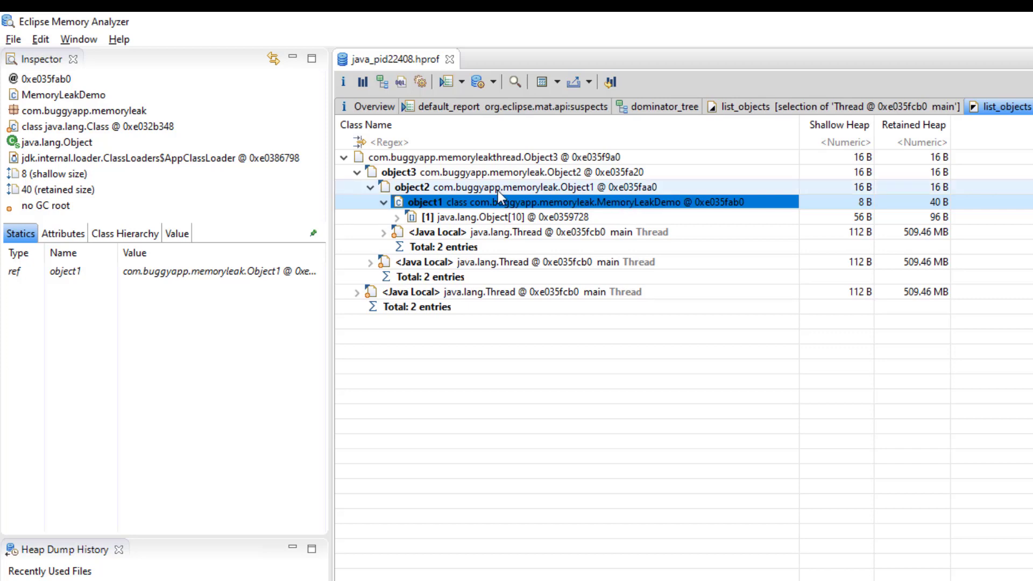
Step: Inspect the Object1 entry and the MemoryLeakDemo class entry in Object3's incoming reference chain
click(544, 189)
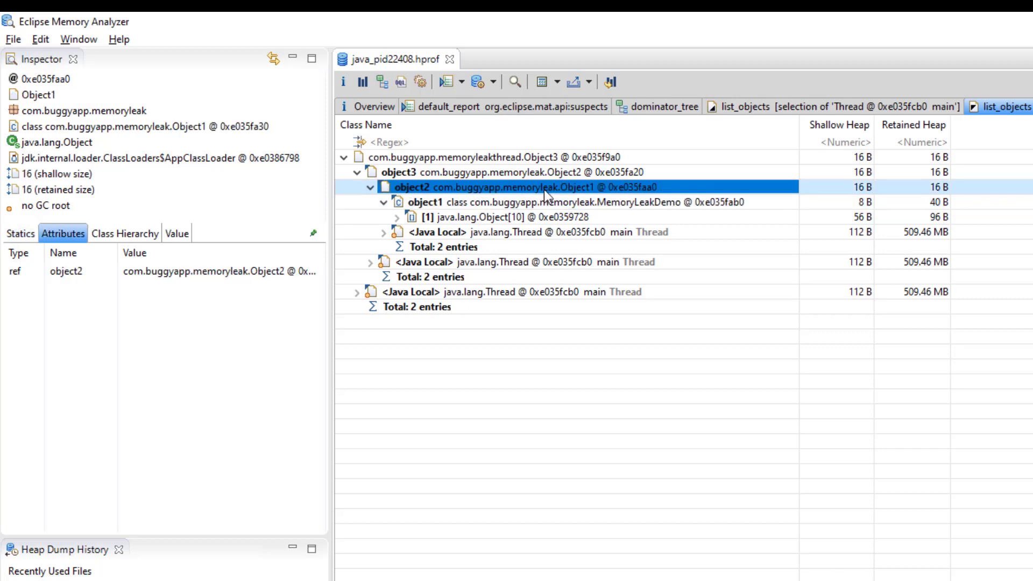
click(580, 201)
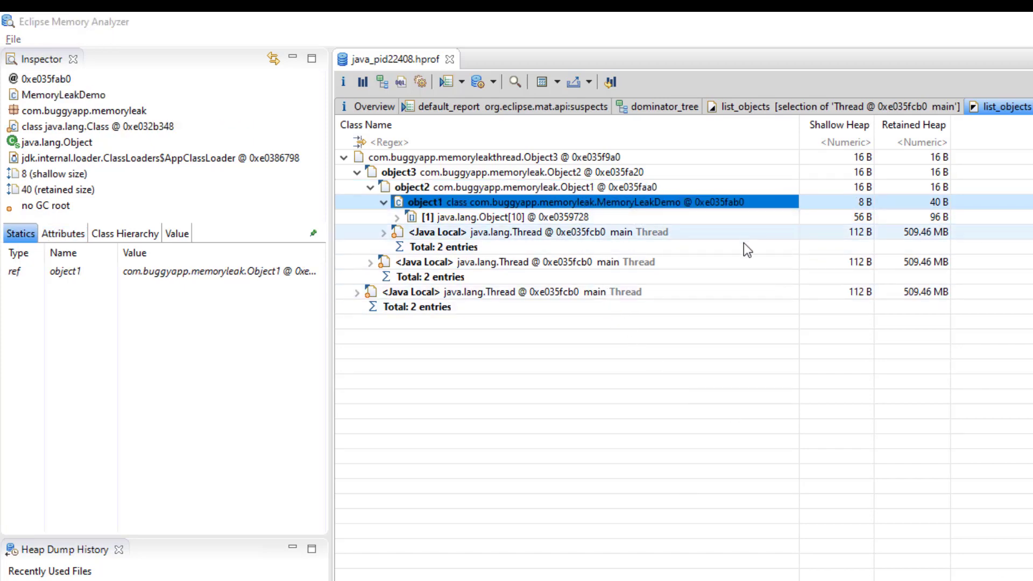
key(alt+Tab)
key(alt+Tab)
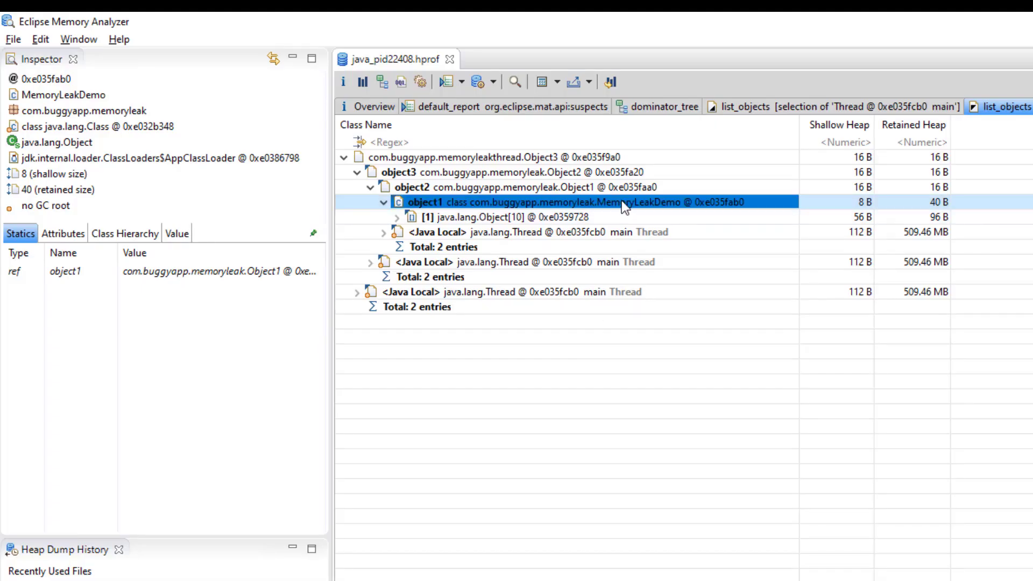
Step: Switch to IntelliJ IDEA, open MemoryLeakDemo from the memoryleak package, and review its static object1 field and the object1.grow() call
key(alt+Tab)
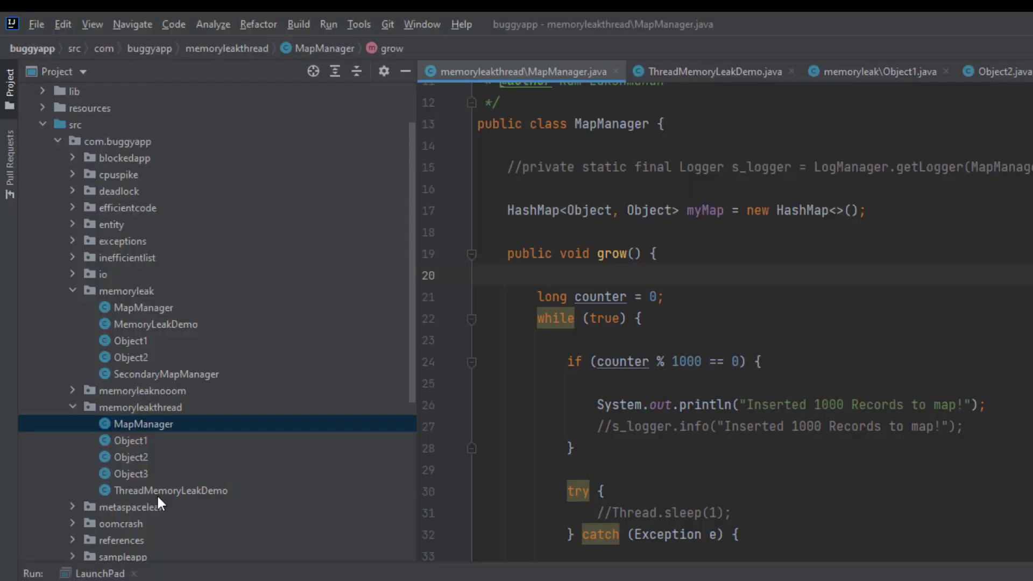
double_click(153, 321)
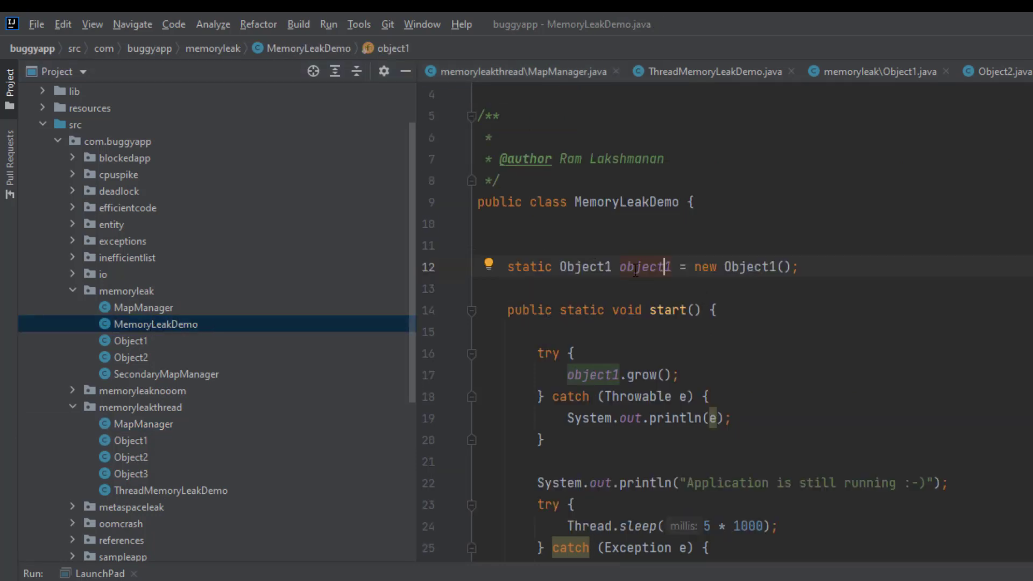
click(598, 375)
click(649, 375)
key(End)
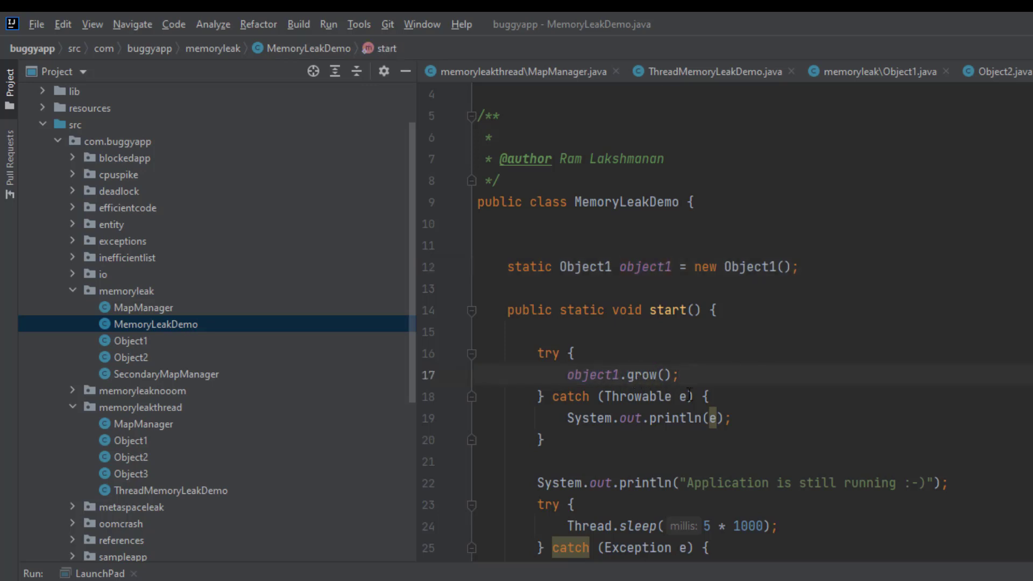
scroll(689, 395, down, 1)
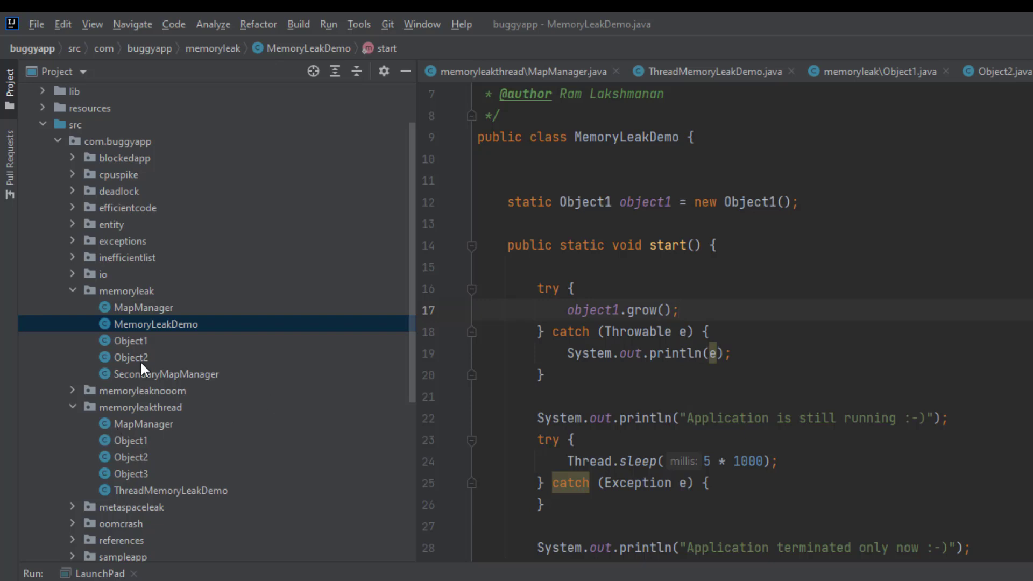
Step: Open Object1 and Object2 from the memoryleak package, locating the object2.grow() call and highlighting memoryleakthread in the Object3 import
double_click(138, 341)
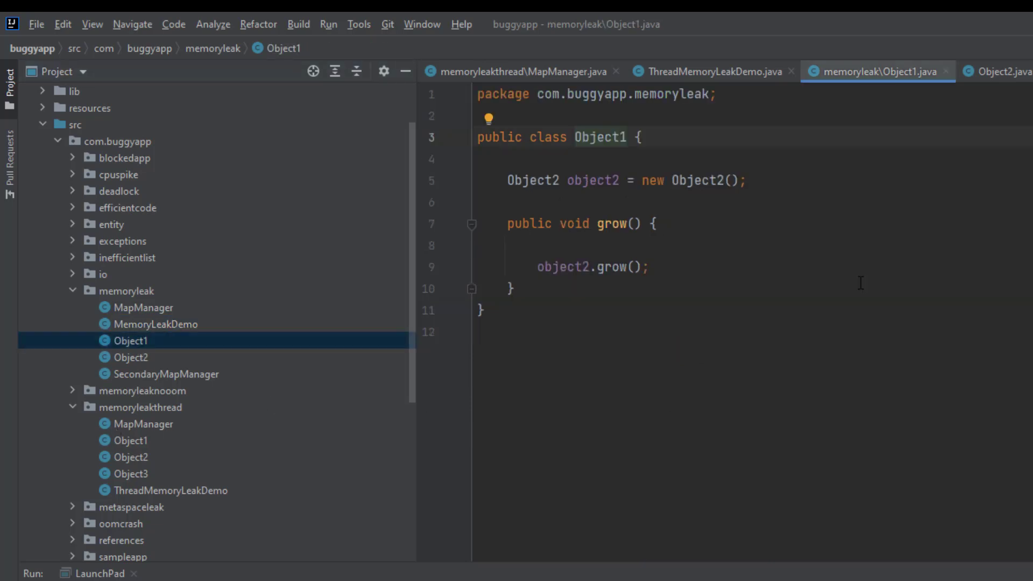
click(528, 271)
key(End)
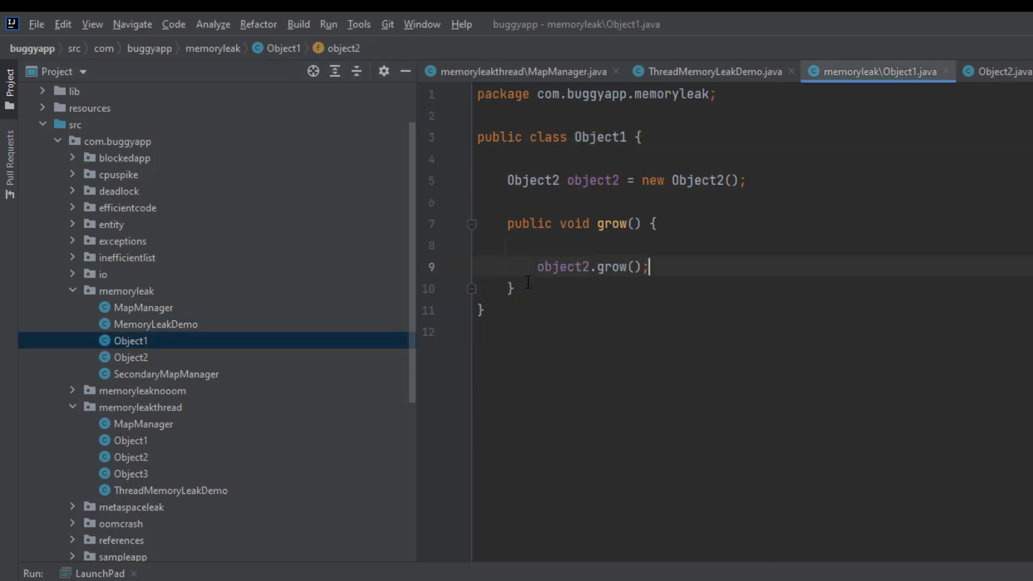
double_click(177, 353)
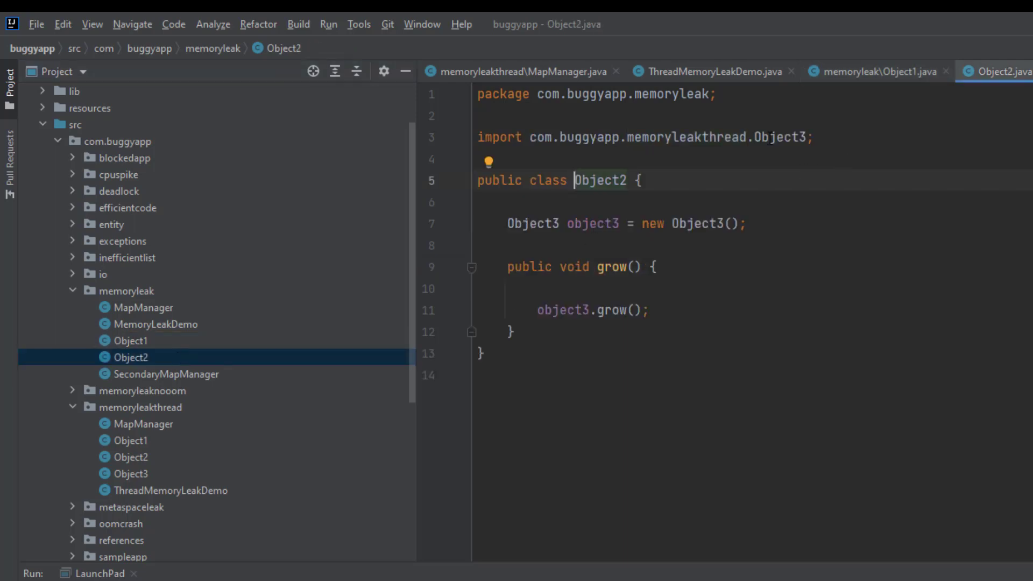
double_click(732, 136)
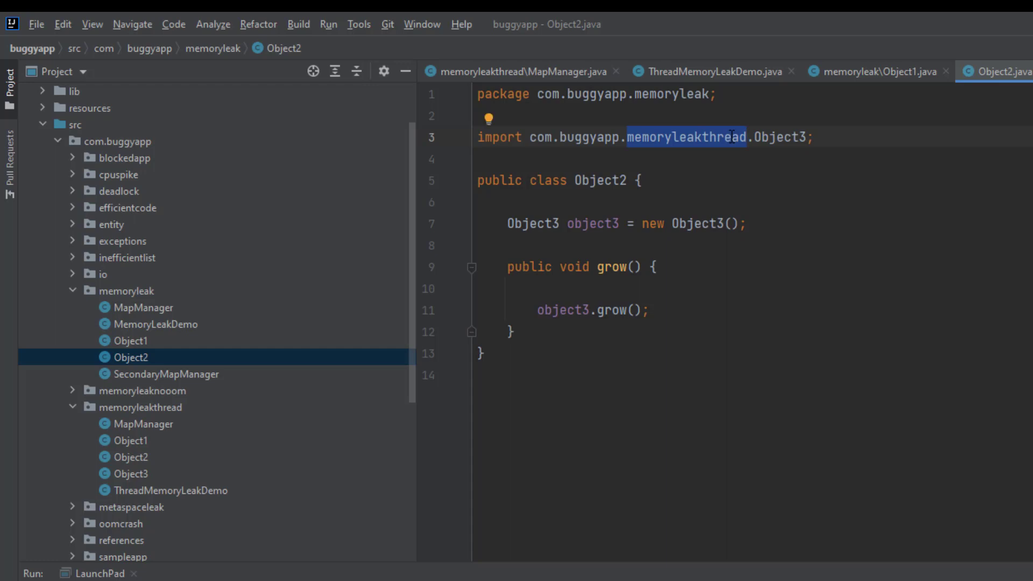
Step: Open Object3 from the memoryleakthread package and review the mapManager.grow() call inside its grow() method
click(117, 476)
double_click(117, 475)
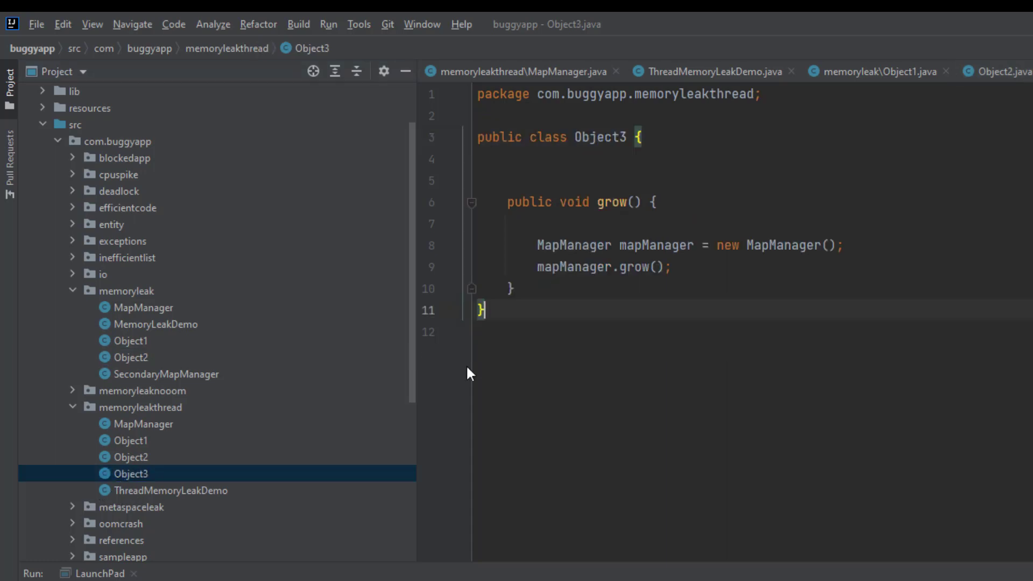
drag(672, 267, 582, 268)
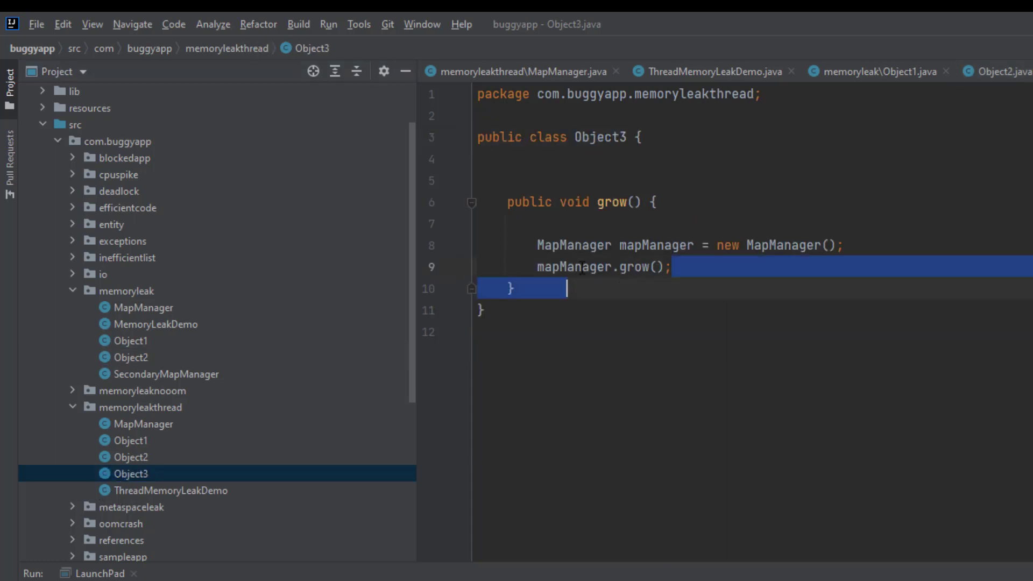
click(809, 281)
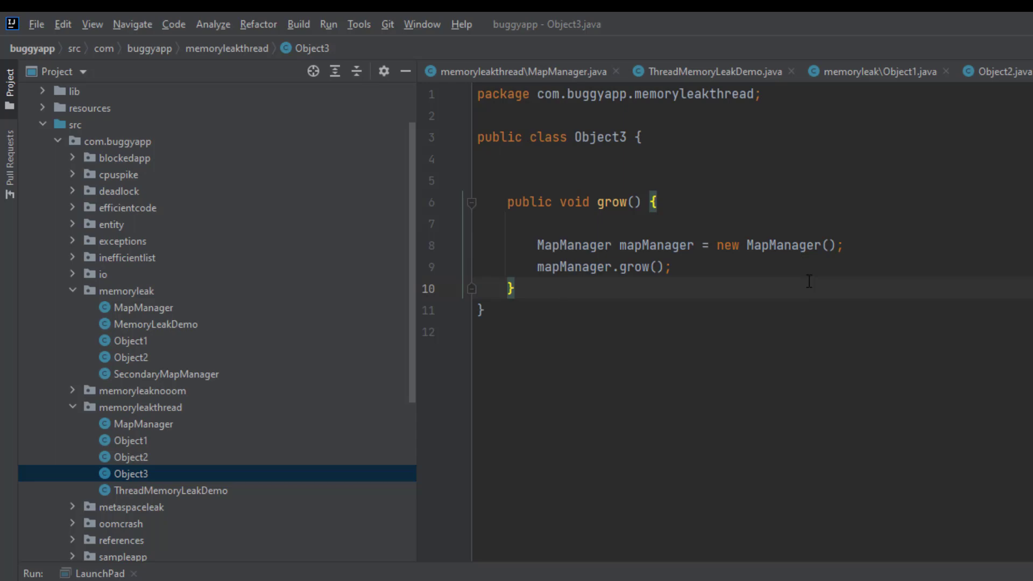
Step: Recheck the reference chain in Eclipse Memory Analyzer, then in IntelliJ IDEA open the memoryleak package's MapManager and highlight while (true)
key(alt+Tab)
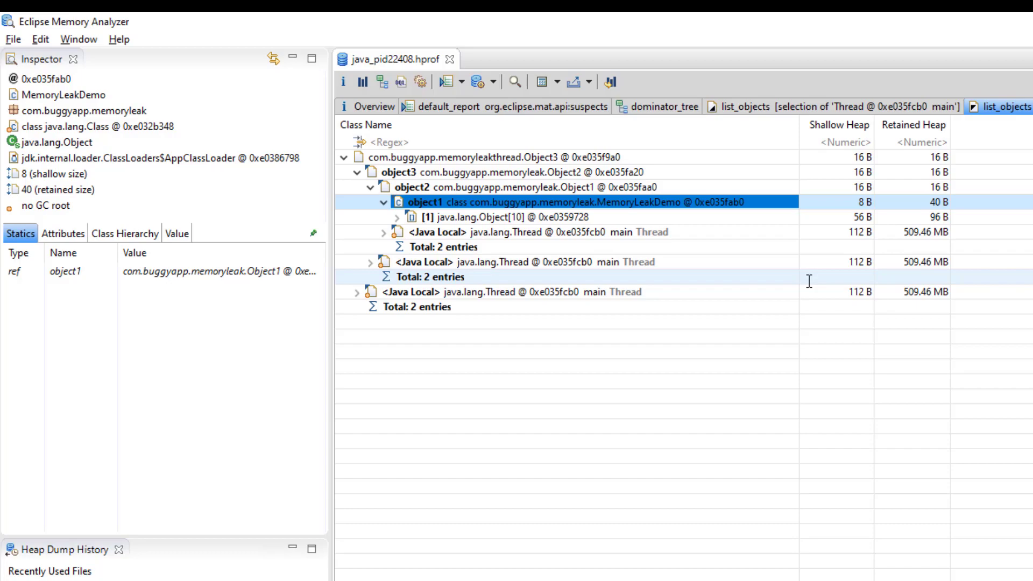
key(alt+Tab)
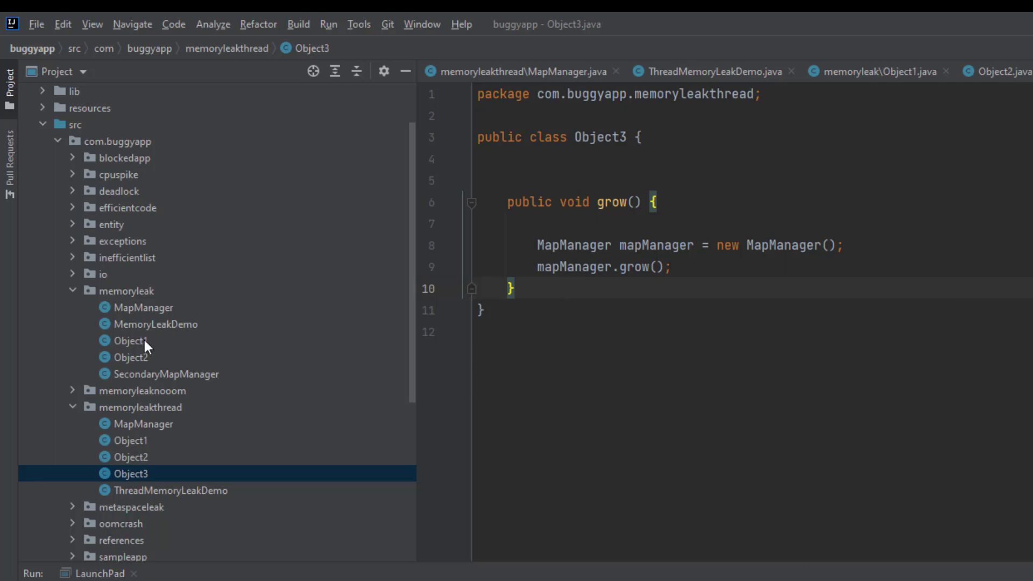
double_click(133, 308)
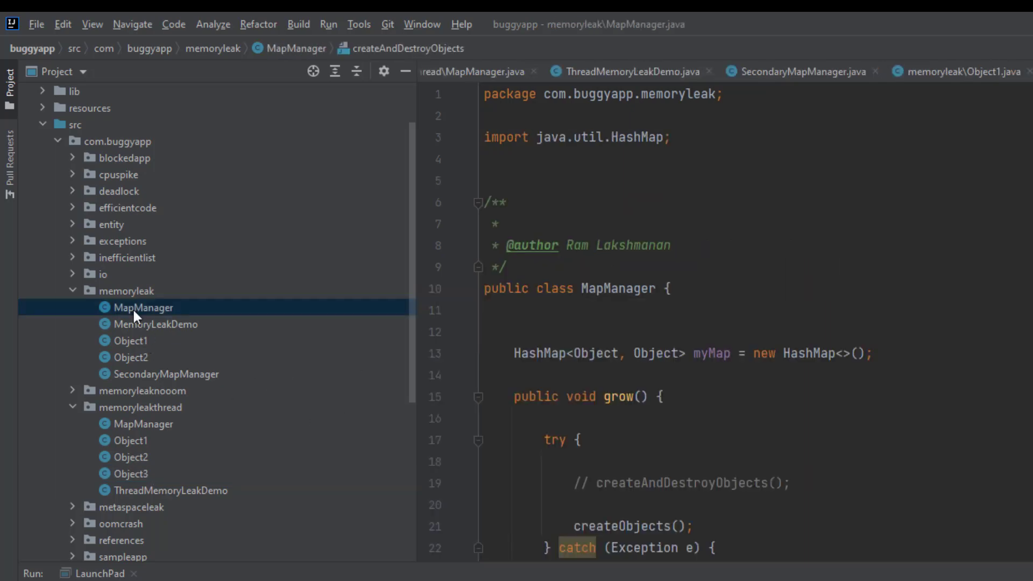
scroll(615, 173, down, 10)
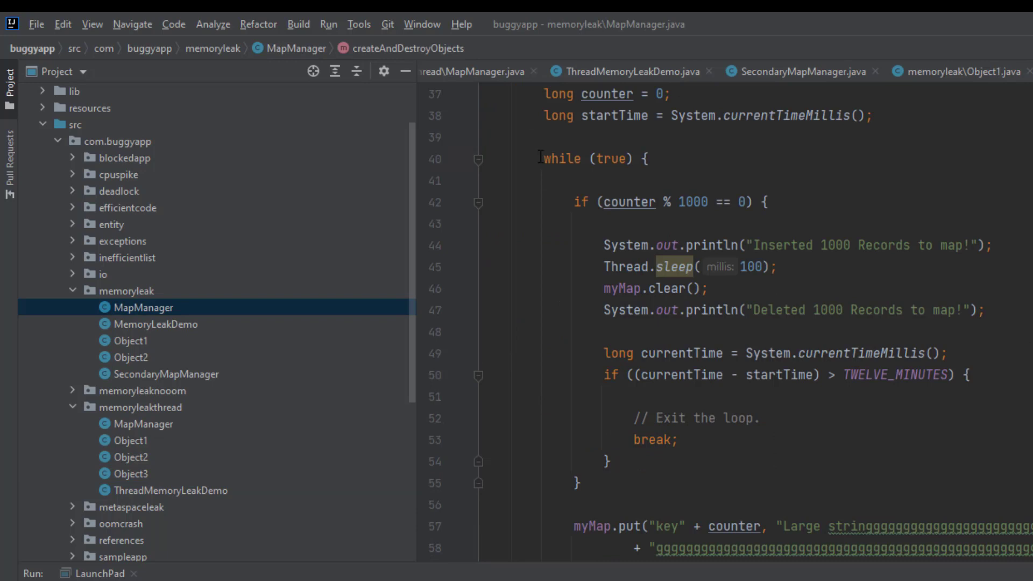
drag(544, 158, 657, 157)
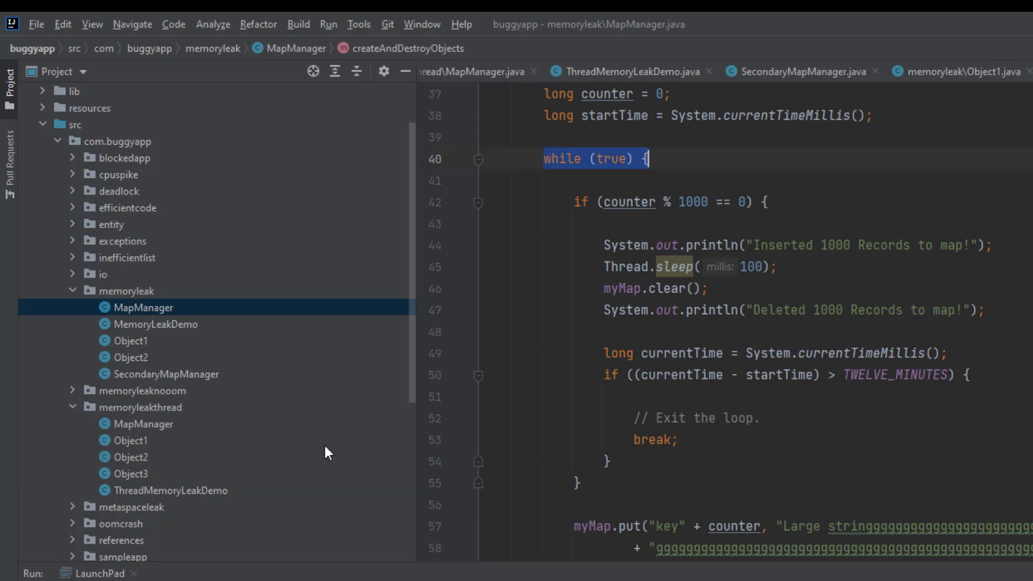
Step: Open MapManager from the memoryleakthread package and review grow() from its while (true) loop through the myMap.put call
click(147, 424)
double_click(147, 424)
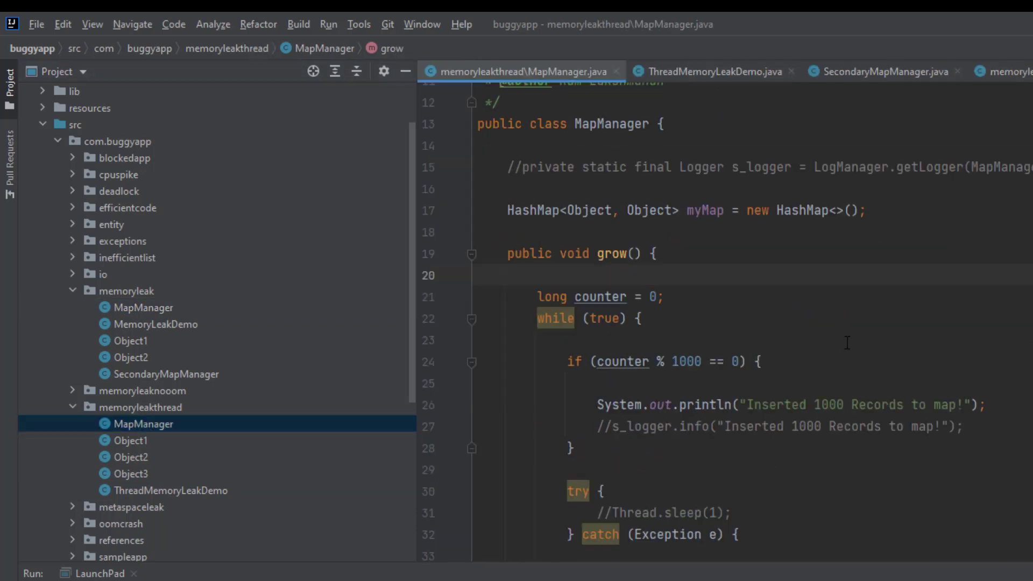
click(839, 318)
scroll(883, 317, down, 3)
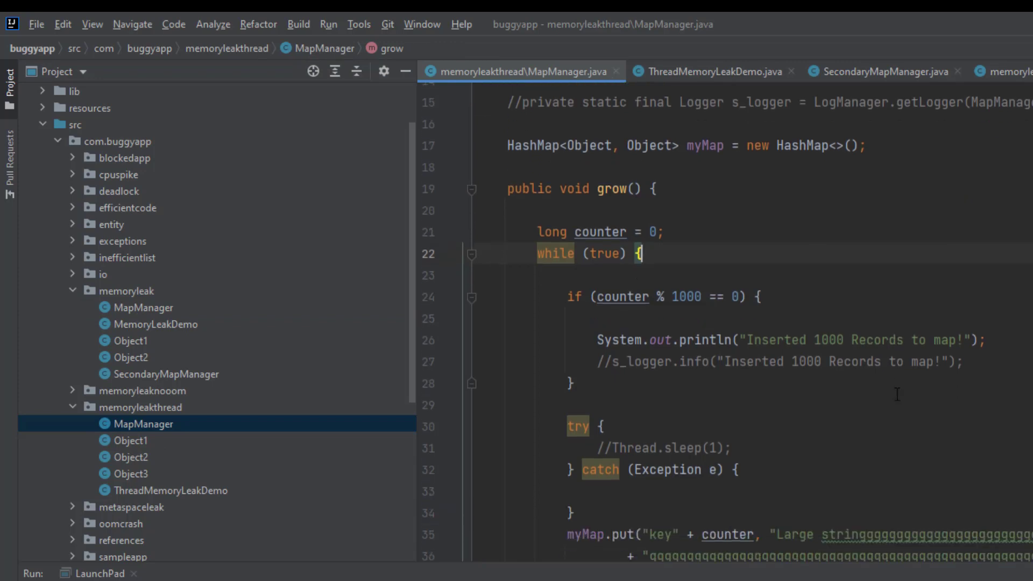
scroll(903, 360, up, 2)
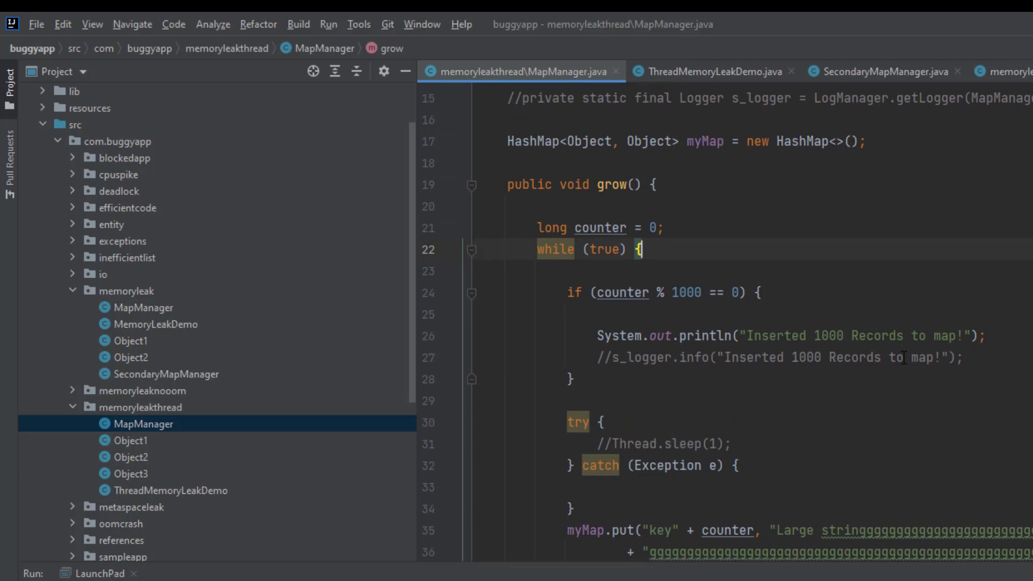
scroll(904, 358, down, 1)
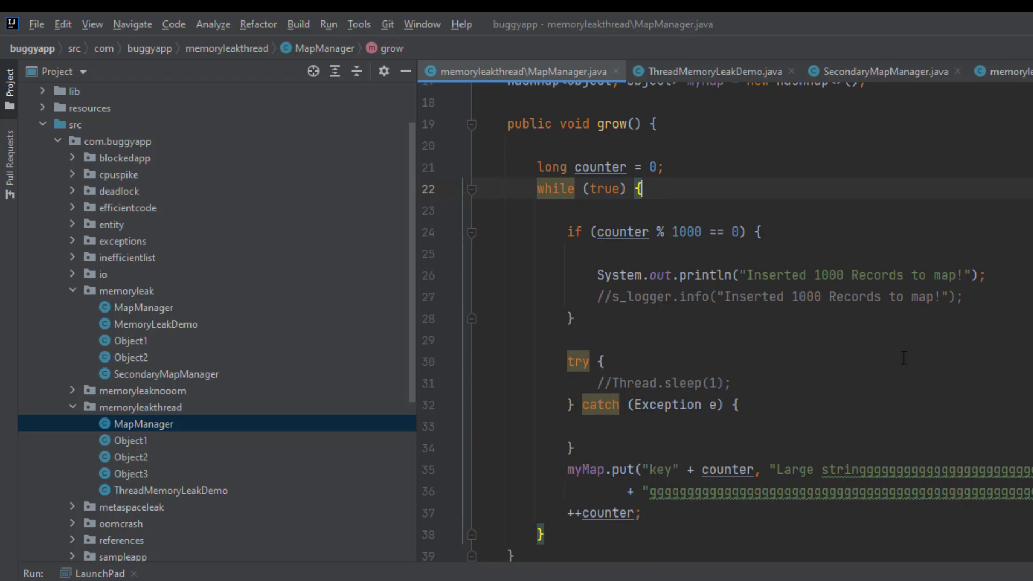
Step: Switch to Eclipse Memory Analyzer and review the main thread's entry in the dominator tree
key(alt+Tab)
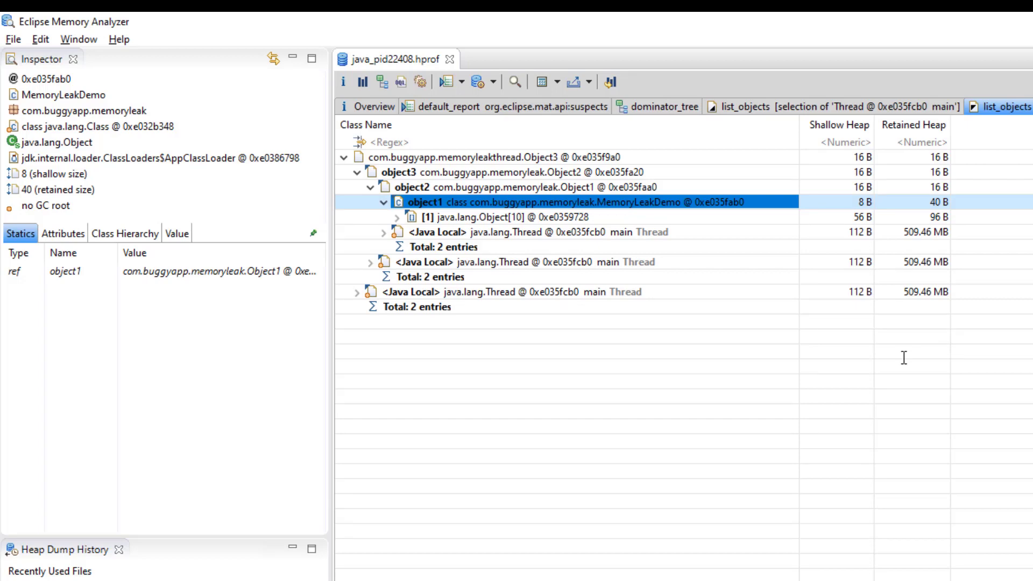
click(450, 107)
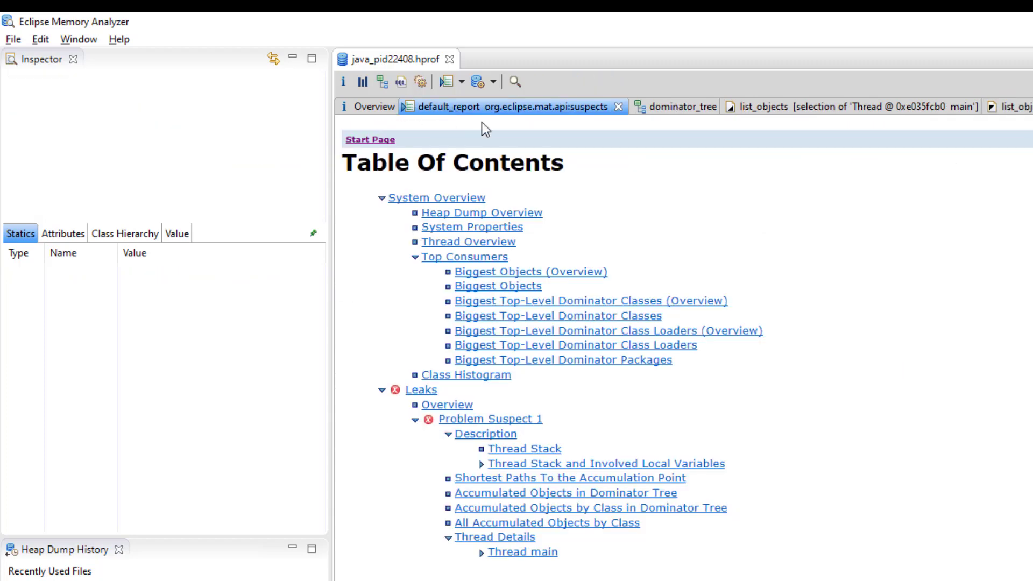
click(689, 105)
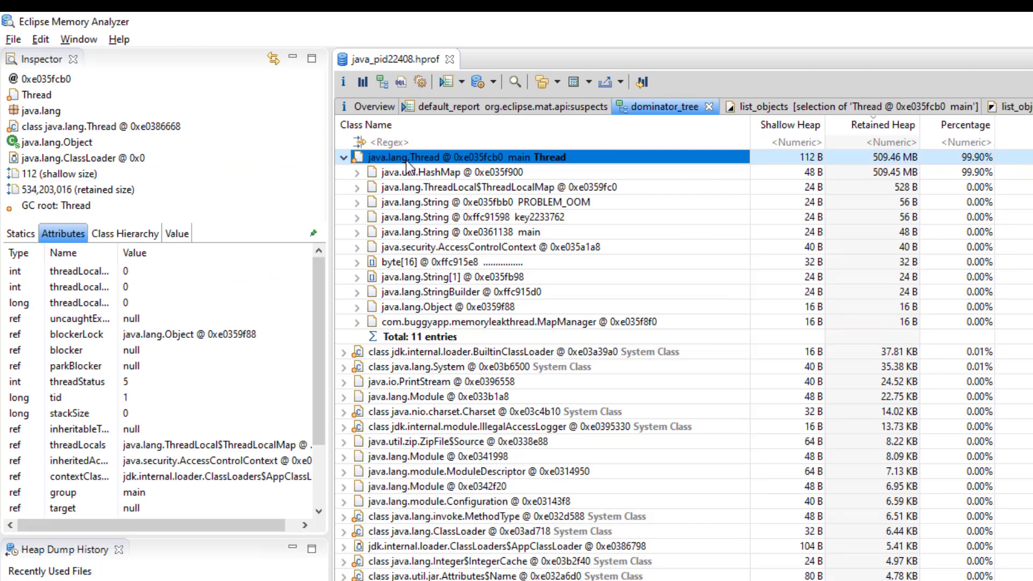
Step: Return to the suspects report and open the Thread Overview from its System Overview
click(465, 110)
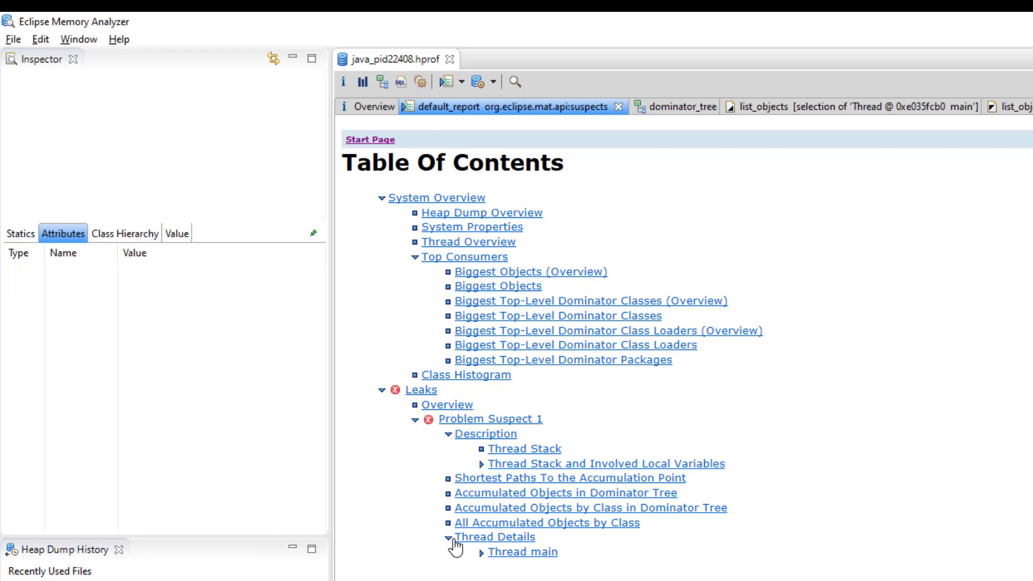
click(458, 200)
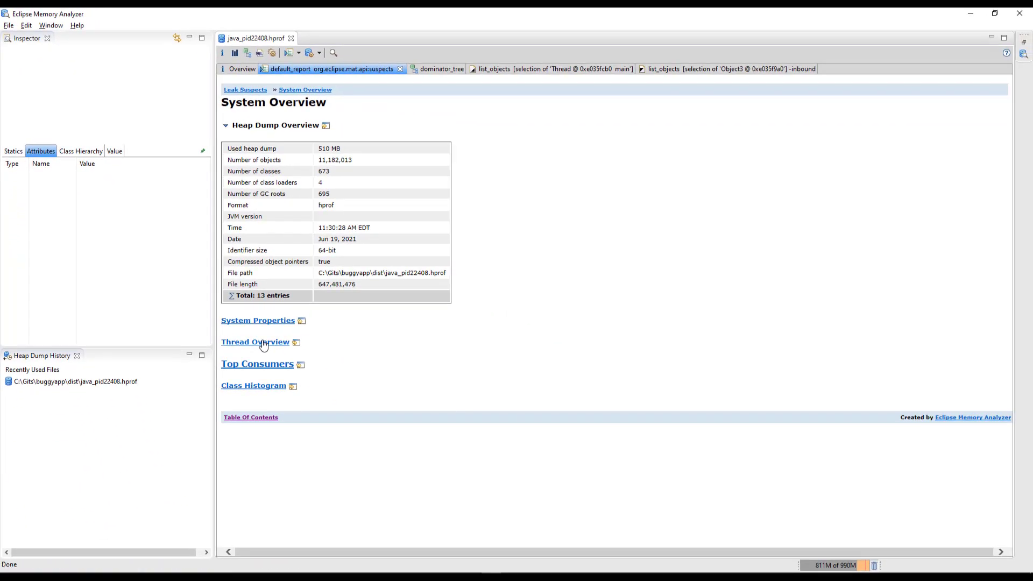
click(379, 508)
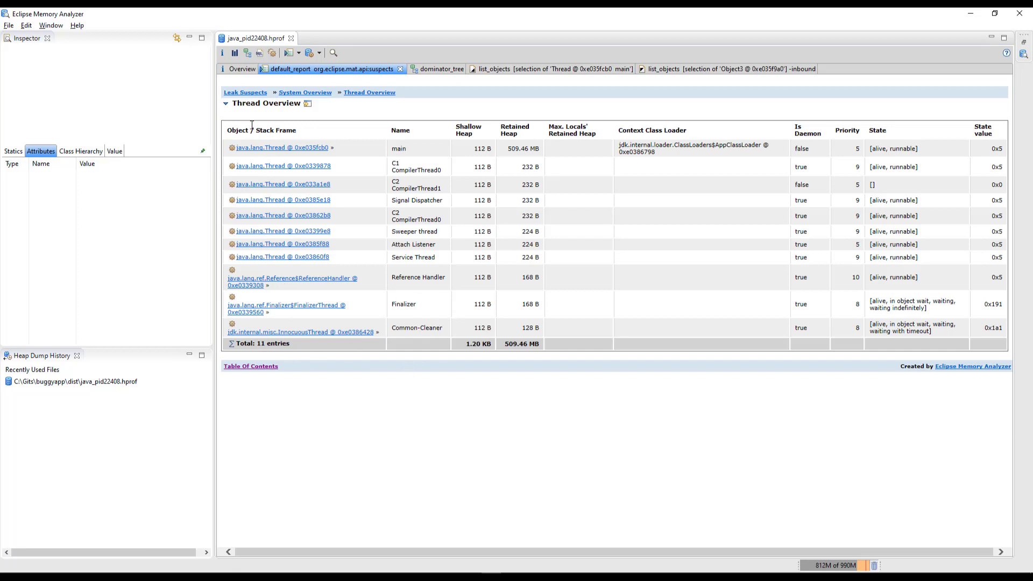
Step: Go back to the Leak Suspects page and open the thread stack trace for Problem Suspect 1
click(246, 93)
scroll(594, 364, down, 1)
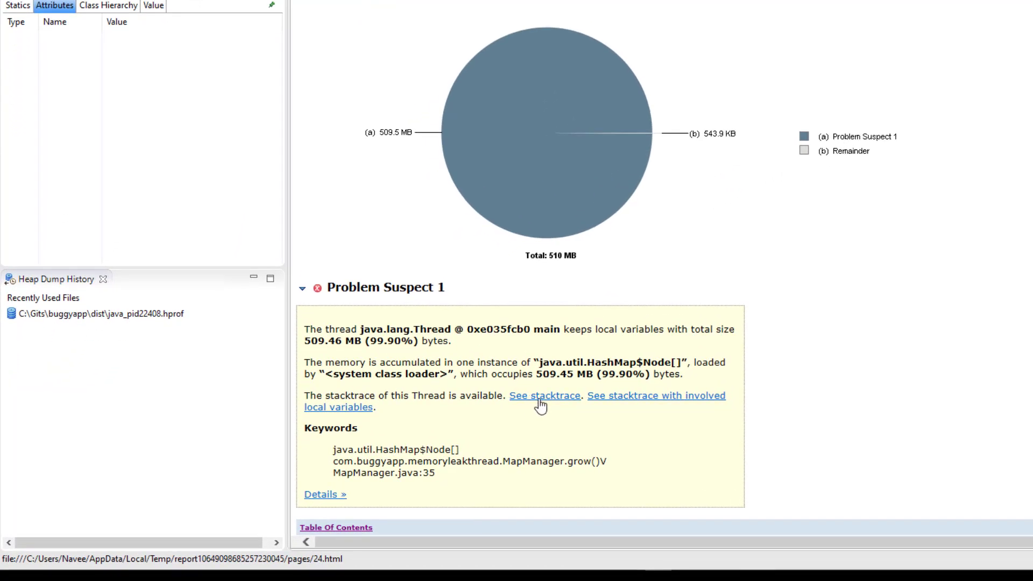
click(545, 403)
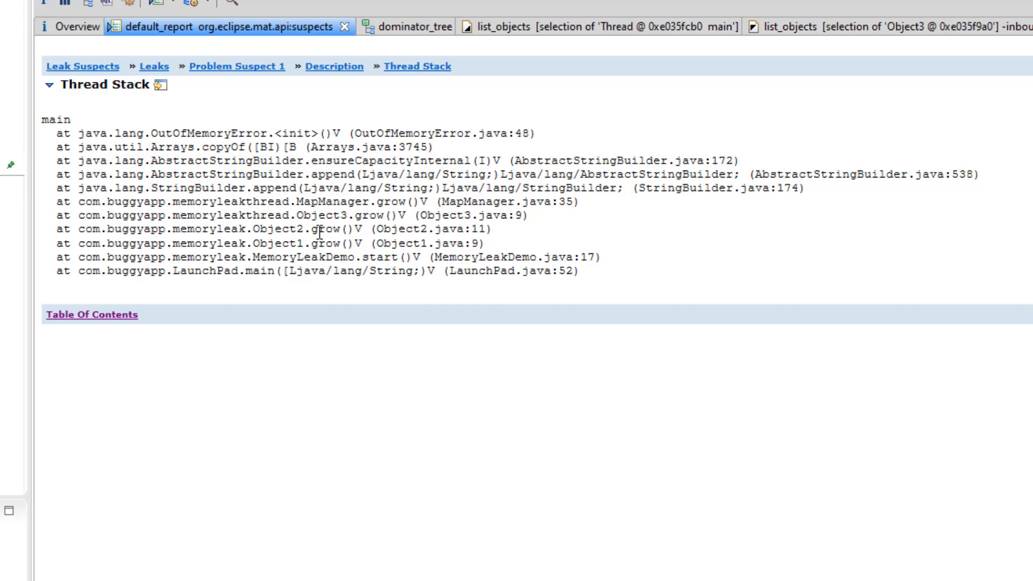
Step: Highlight OutOfMemoryError in the thread stack, then examine the Arrays.copyOf and StringBuilder append frames beneath it
drag(166, 134, 264, 136)
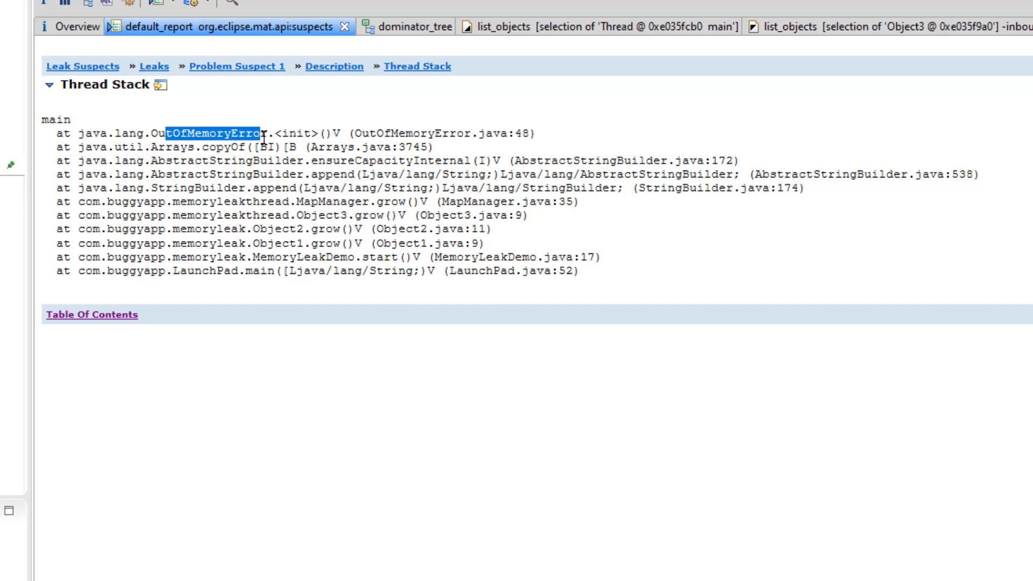
click(210, 154)
drag(170, 148, 212, 188)
click(95, 186)
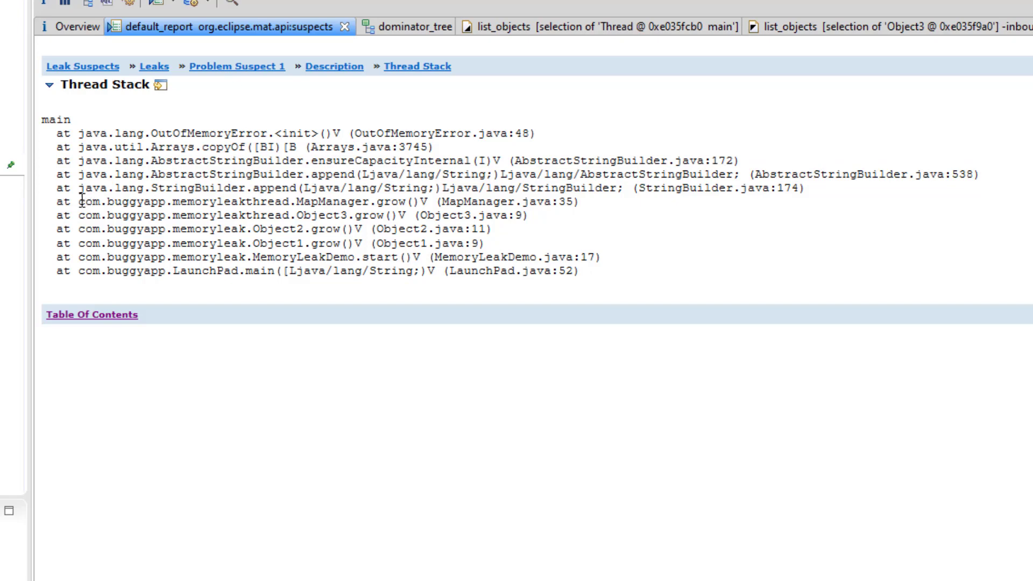
Step: Examine the MapManager.grow() frame at MapManager.java:35, highlighting its memoryleakthread.MapManager class name
drag(80, 202, 350, 207)
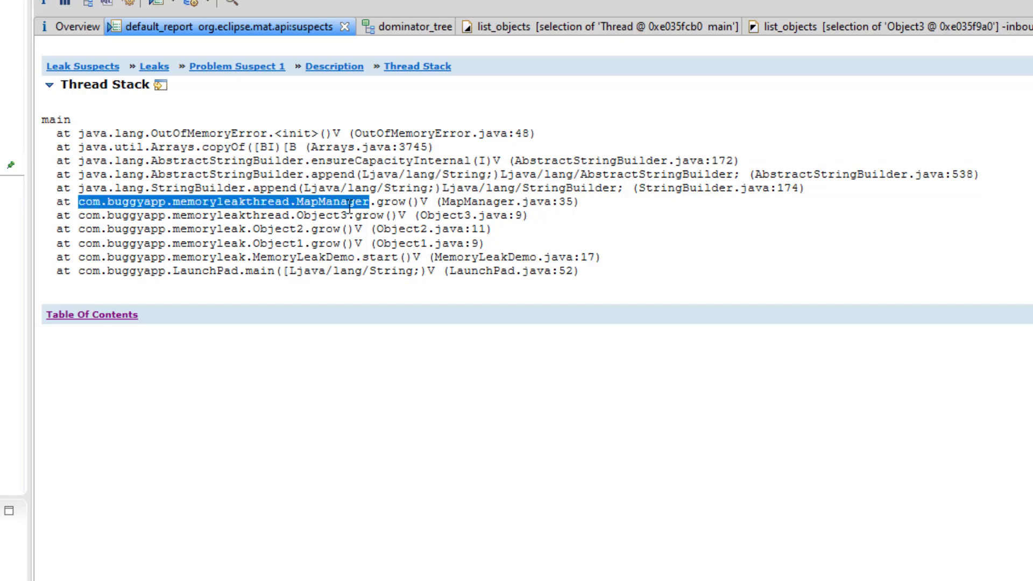
click(387, 202)
drag(421, 202, 346, 203)
double_click(225, 203)
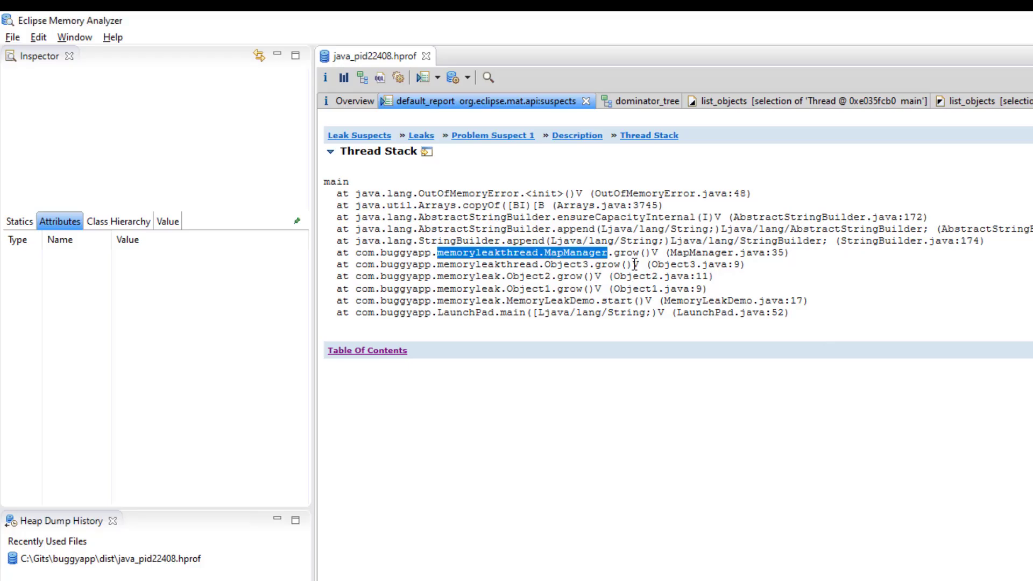
Step: Trace the Object3, Object2 and Object1 grow() frames down the thread stack and highlight the MemoryLeakDemo.start() frame
drag(598, 268, 503, 277)
click(582, 278)
drag(596, 288, 503, 288)
click(594, 302)
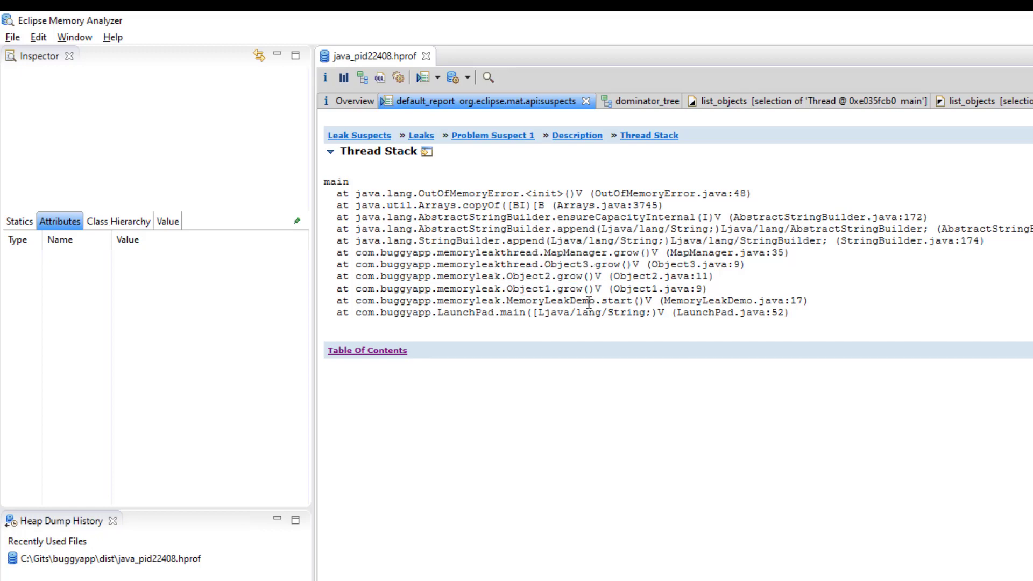
drag(645, 302, 506, 302)
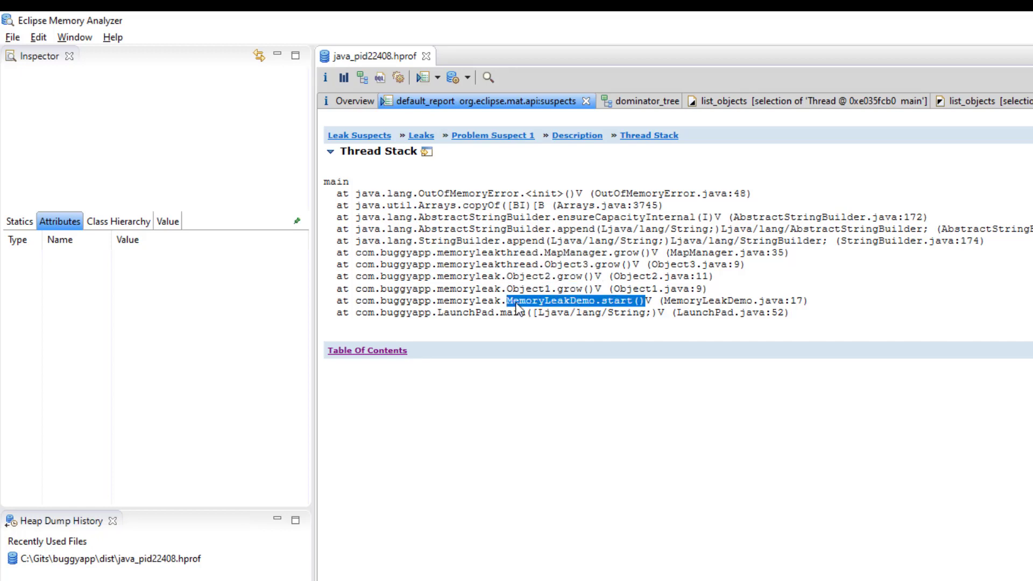
Step: Switch to IntelliJ IDEA, open MemoryLeakDemo from the memoryleak package and highlight its start method name
key(alt+Tab)
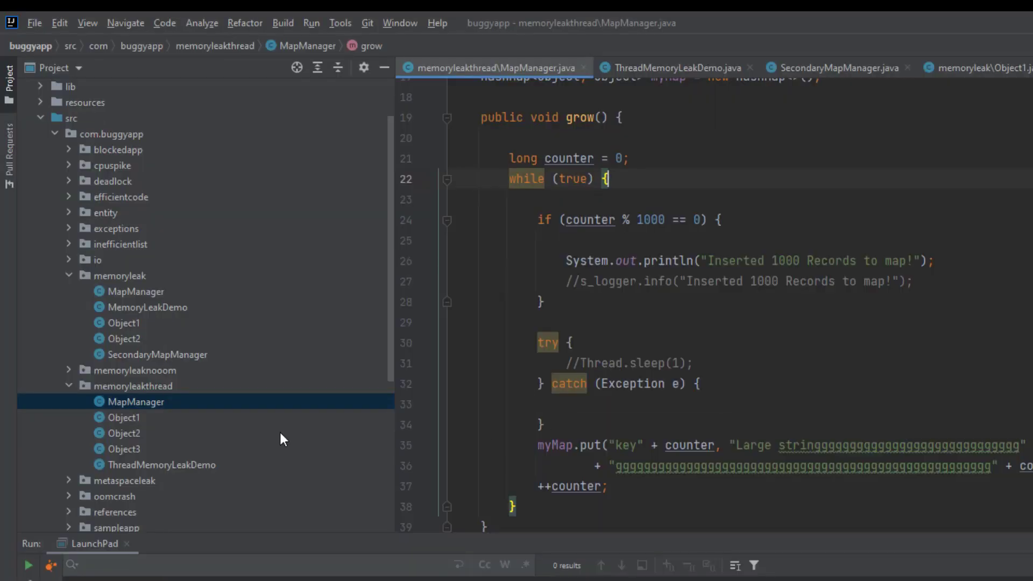
double_click(147, 308)
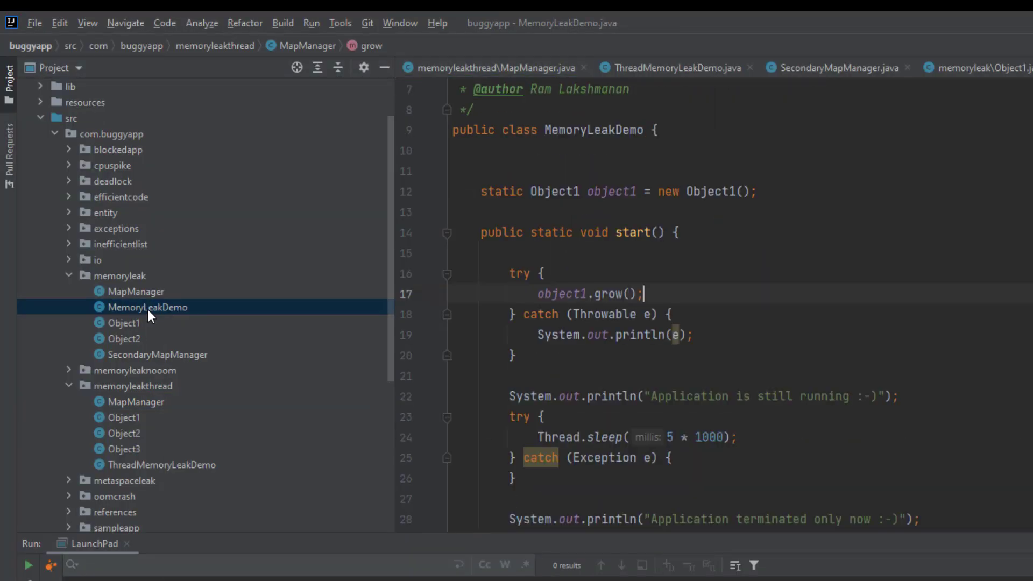
double_click(644, 237)
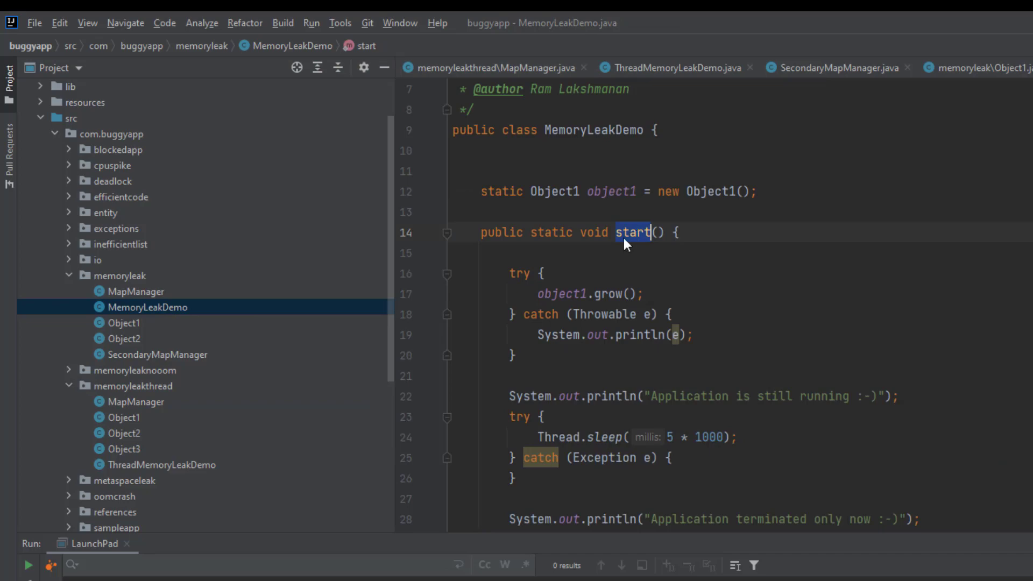
Step: Switch back to Eclipse Memory Analyzer and examine the MemoryLeakDemo.start() and LaunchPad.main frames in the thread stack
key(alt+Tab)
drag(627, 301, 495, 301)
click(512, 329)
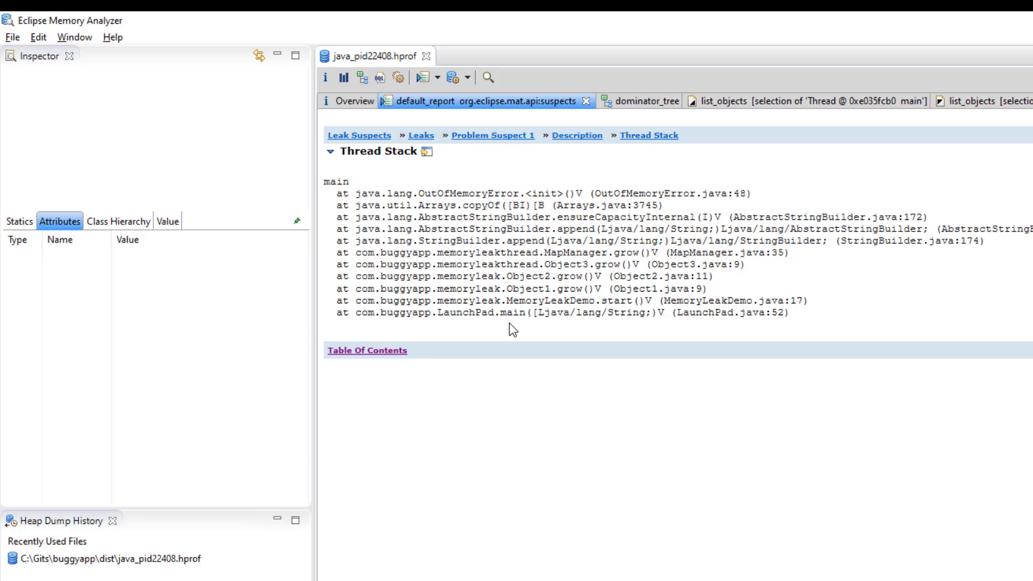
drag(460, 312, 519, 314)
click(527, 326)
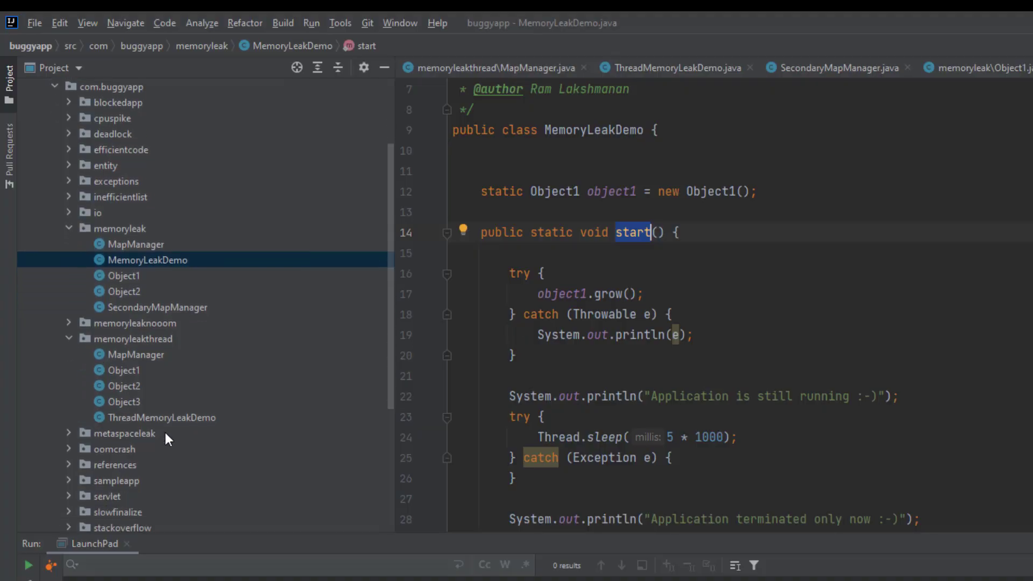
Step: In IntelliJ IDEA, open the LaunchPad class and highlight the MemoryLeakDemo.start() call on line 52
scroll(164, 431, down, 5)
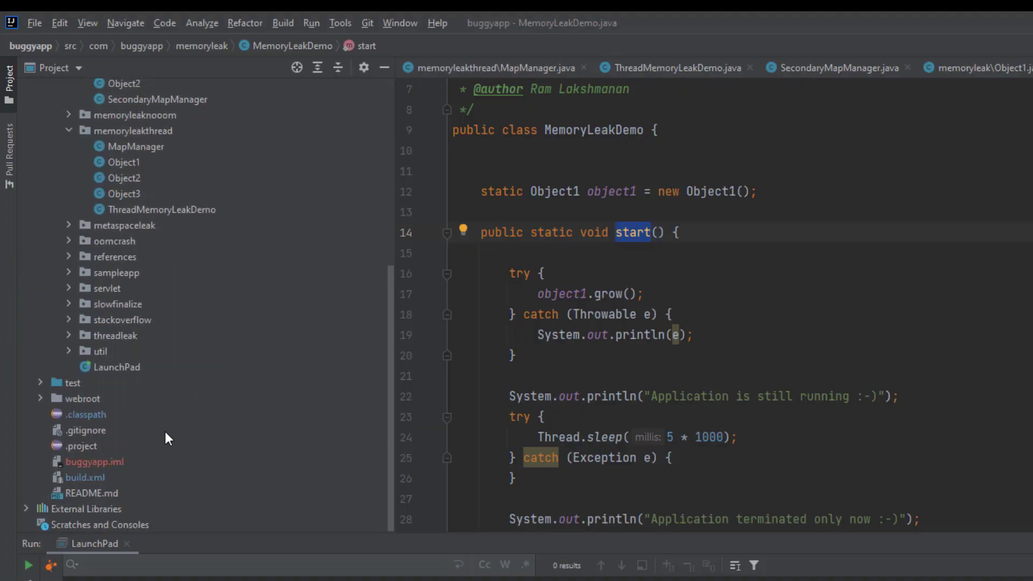
double_click(136, 369)
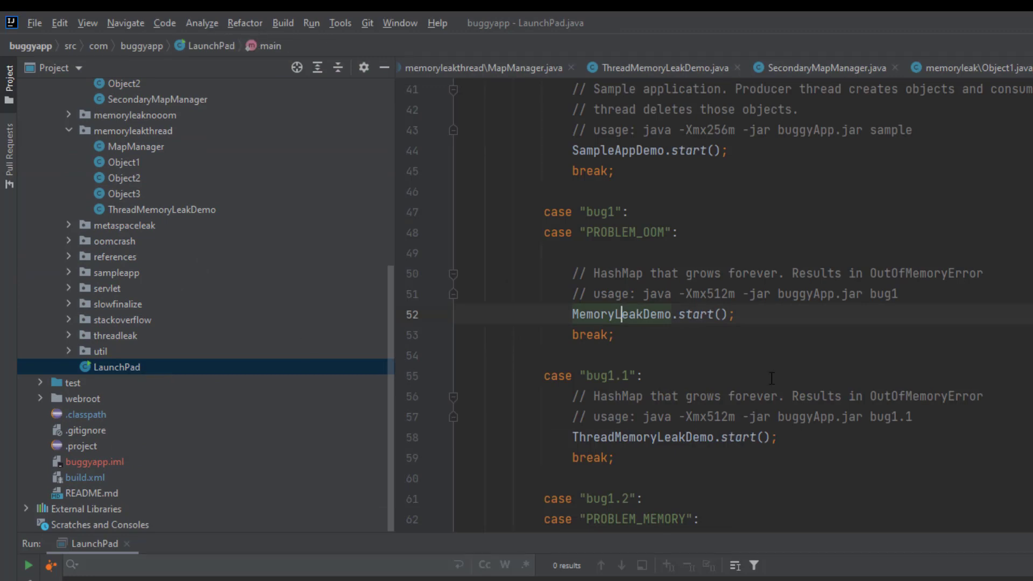
drag(734, 314, 572, 314)
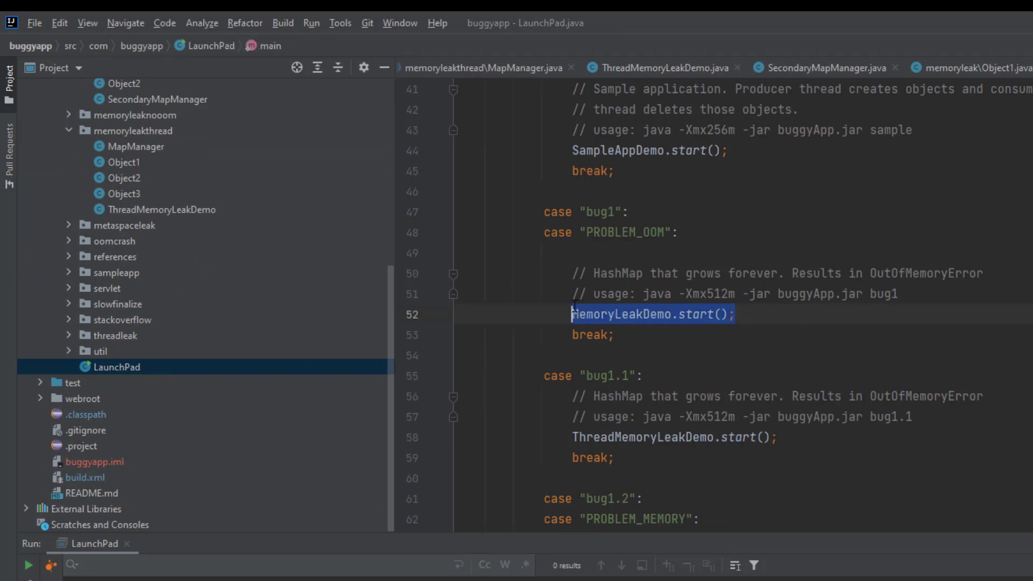
Step: Highlight the PROBLEM_OOM case label in LaunchPad, then the MemoryLeakDemo.start() call and usage comment under it
double_click(619, 232)
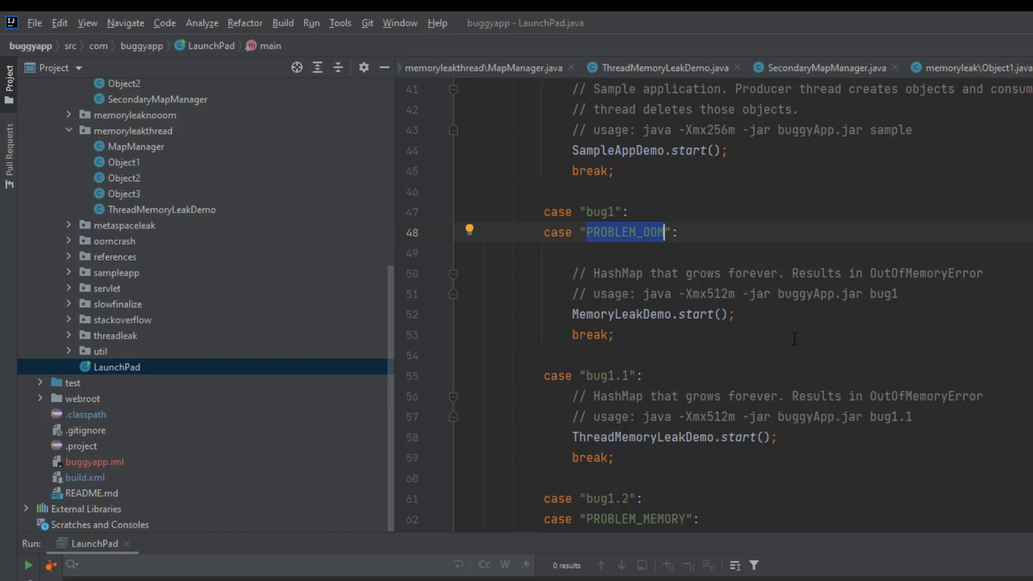
click(698, 234)
drag(745, 318, 579, 295)
Step: Go from the MemoryLeakDemo reference on line 52 of LaunchPad to its class declaration
click(637, 321)
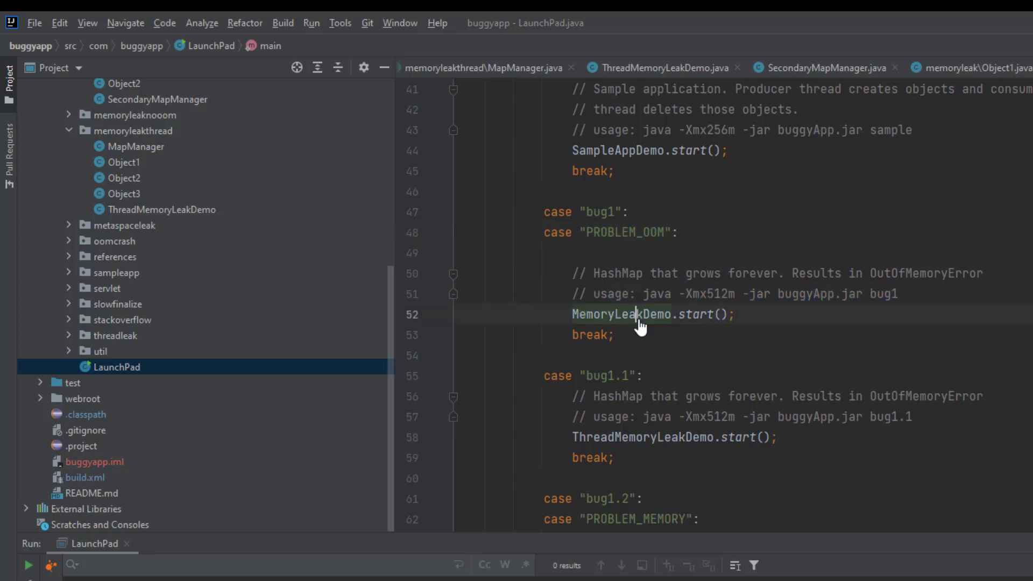
key(ctrl)
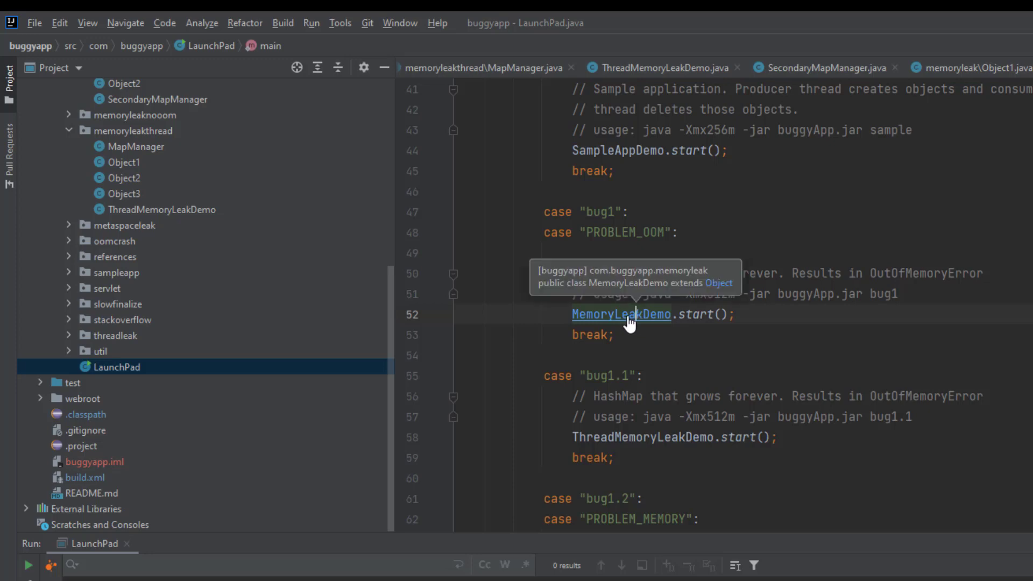
ctrl+click(630, 322)
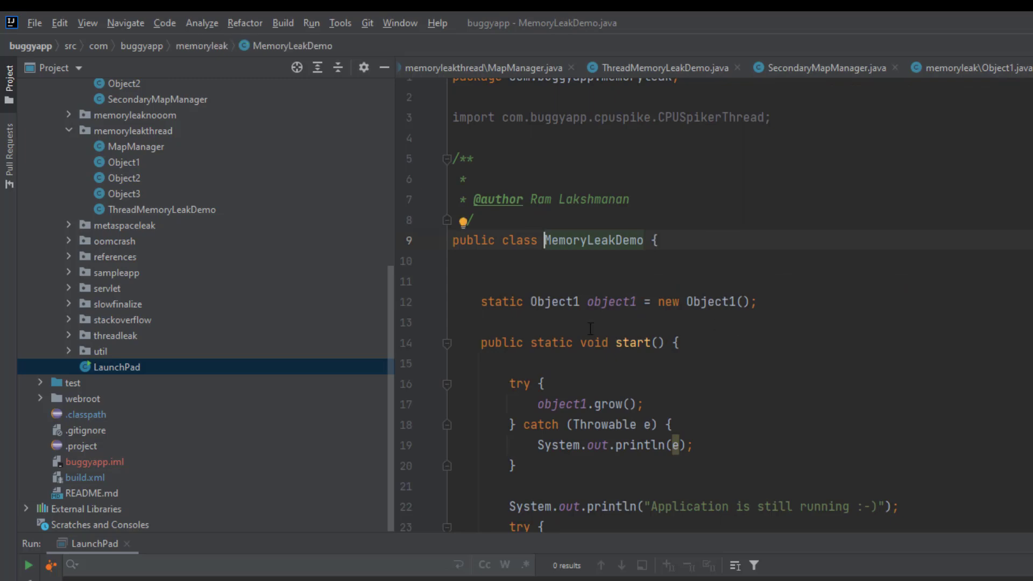
click(602, 240)
Step: Switch to Eclipse Memory Analyzer and review the call chain from LaunchPad.main up to OutOfMemoryError in the thread stack
key(alt+Tab)
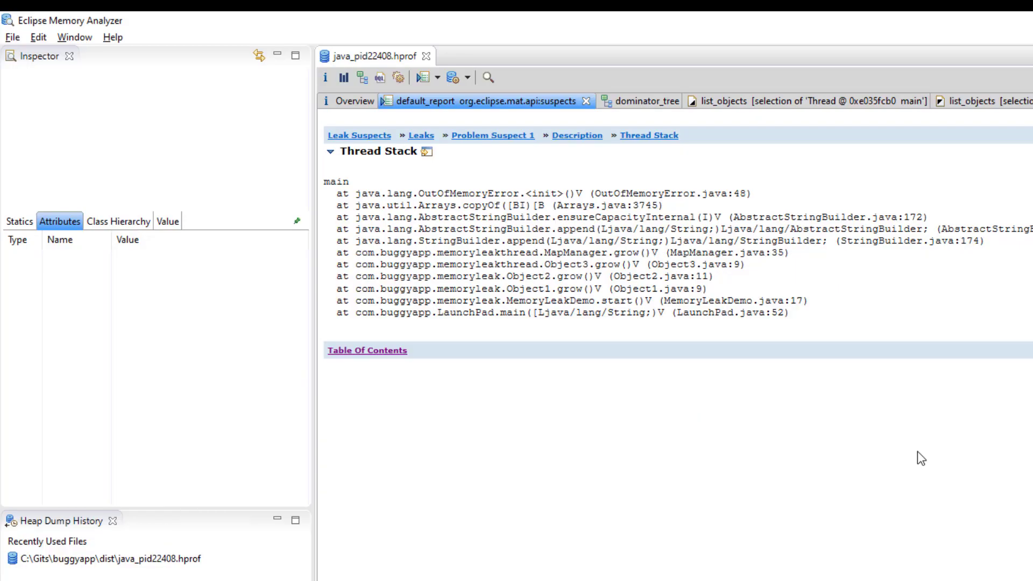
drag(659, 313, 531, 313)
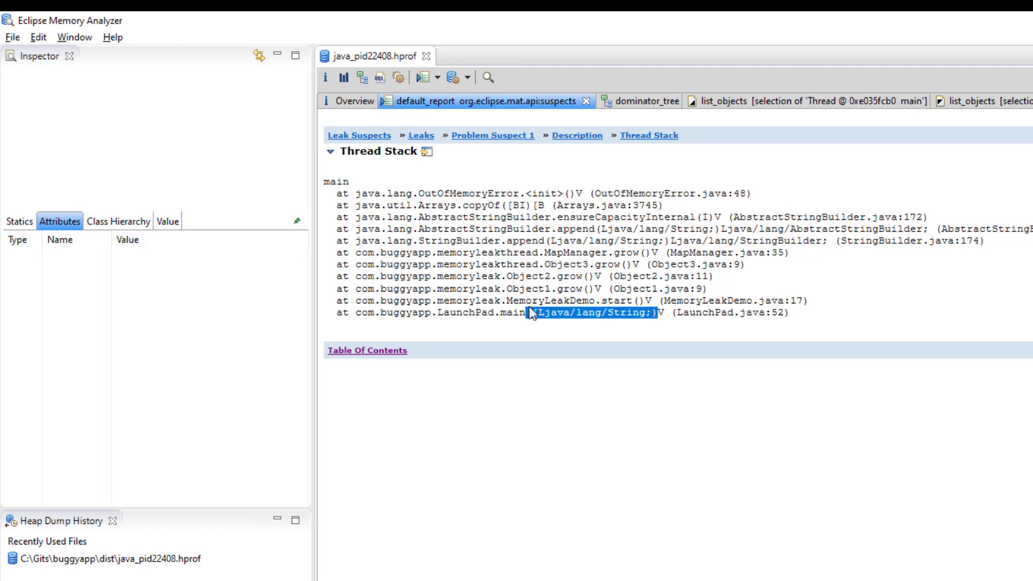
drag(595, 300, 506, 240)
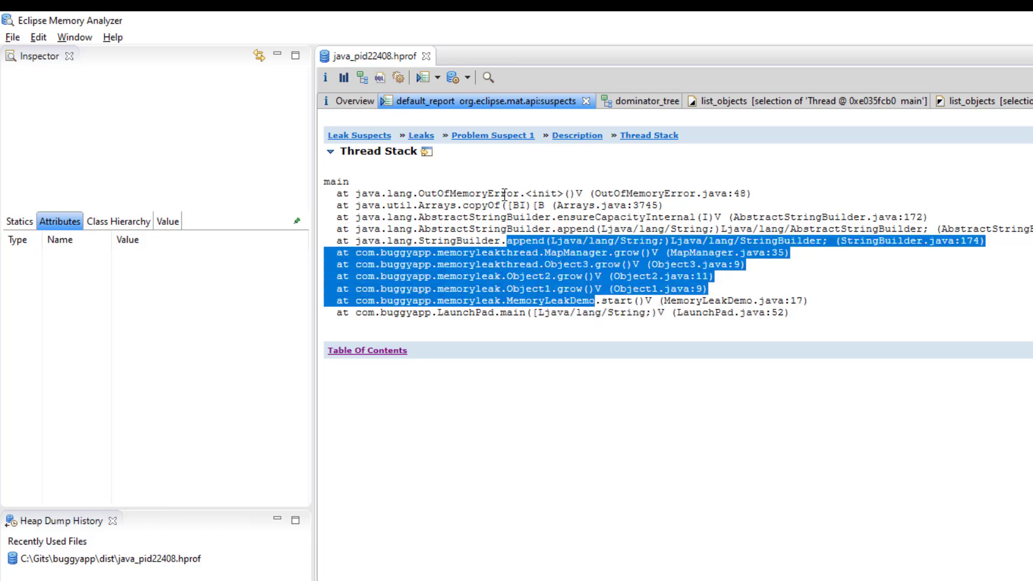
drag(504, 194, 449, 194)
click(628, 269)
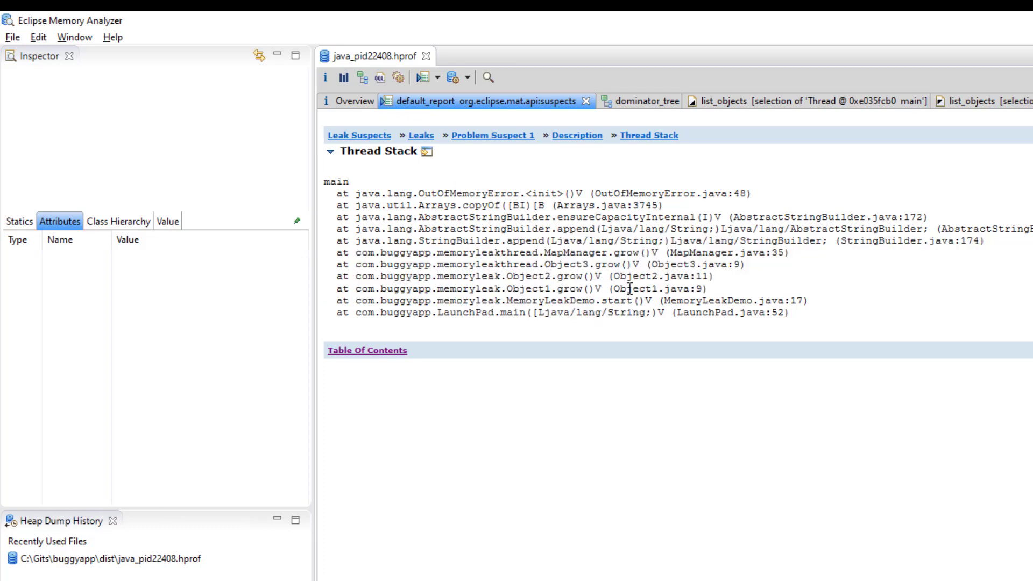